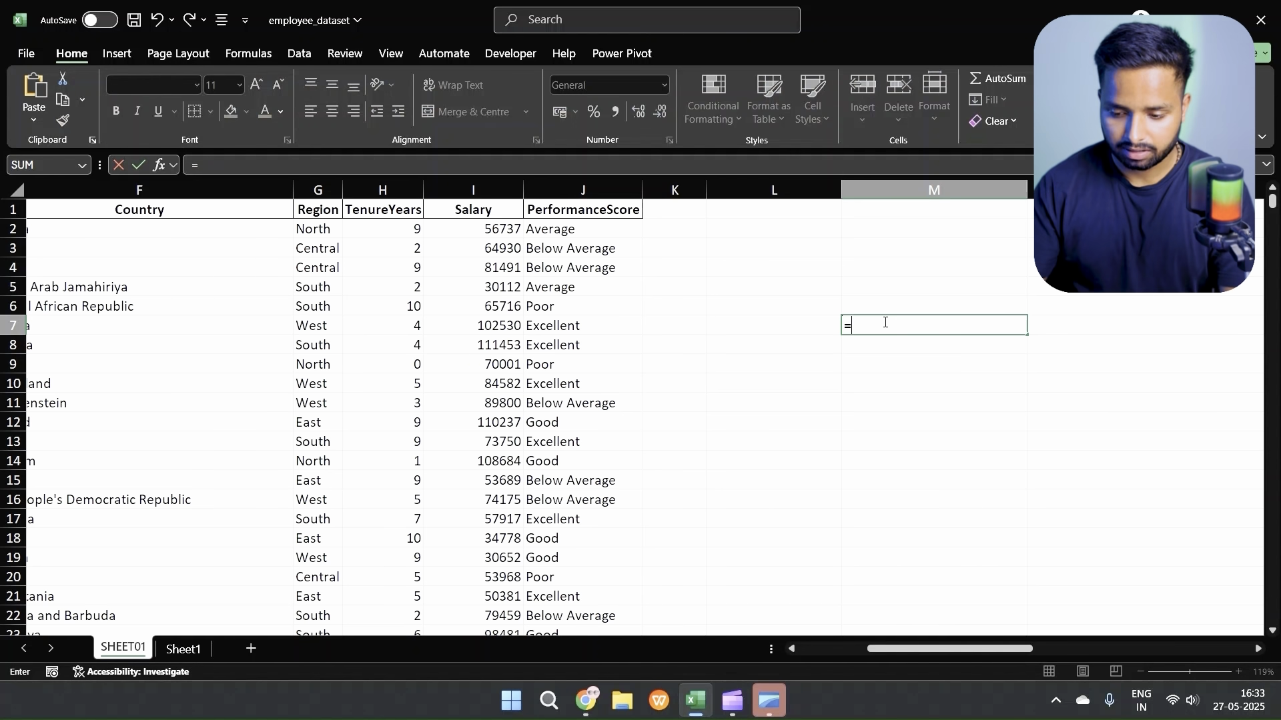
# Step: Begin an INDEX formula in cell M7 with the whole employee table A1:J1201 as its array
pyautogui.press('Escape')
pyautogui.press('Up')
pyautogui.hscroll(3, 812, 398)
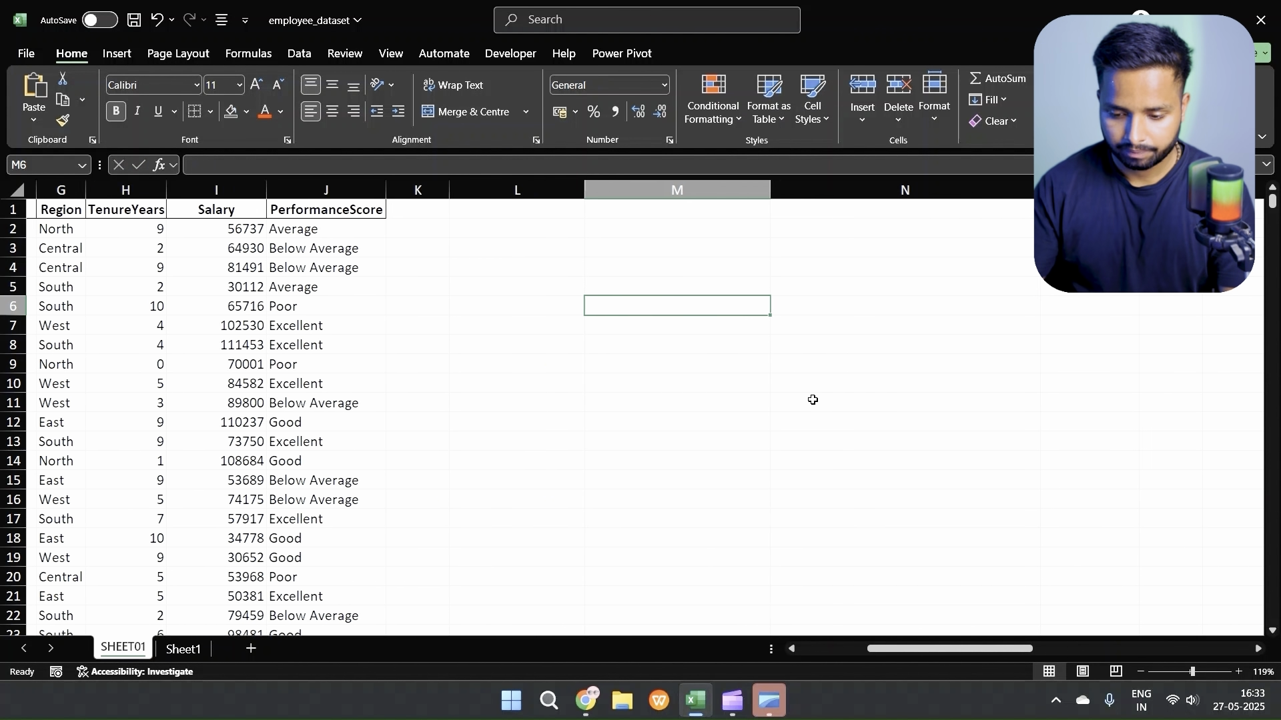
pyautogui.click(603, 324)
pyautogui.write('=')
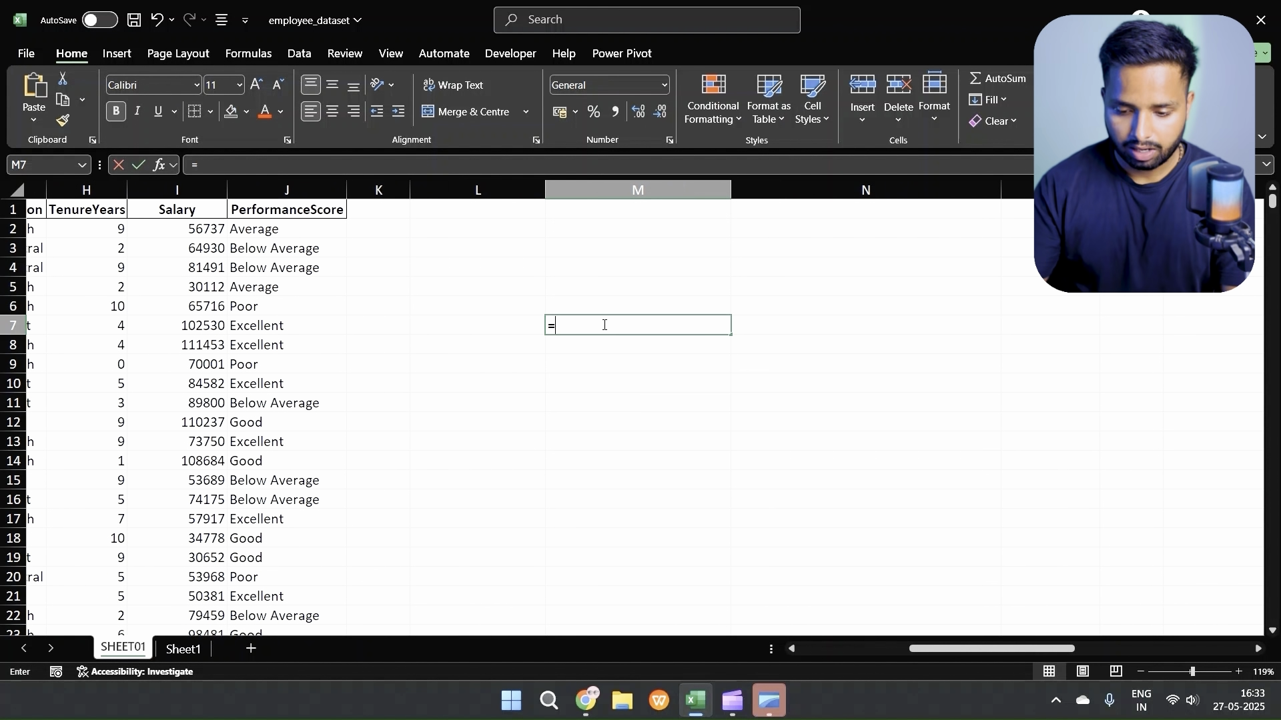
pyautogui.write('index(')
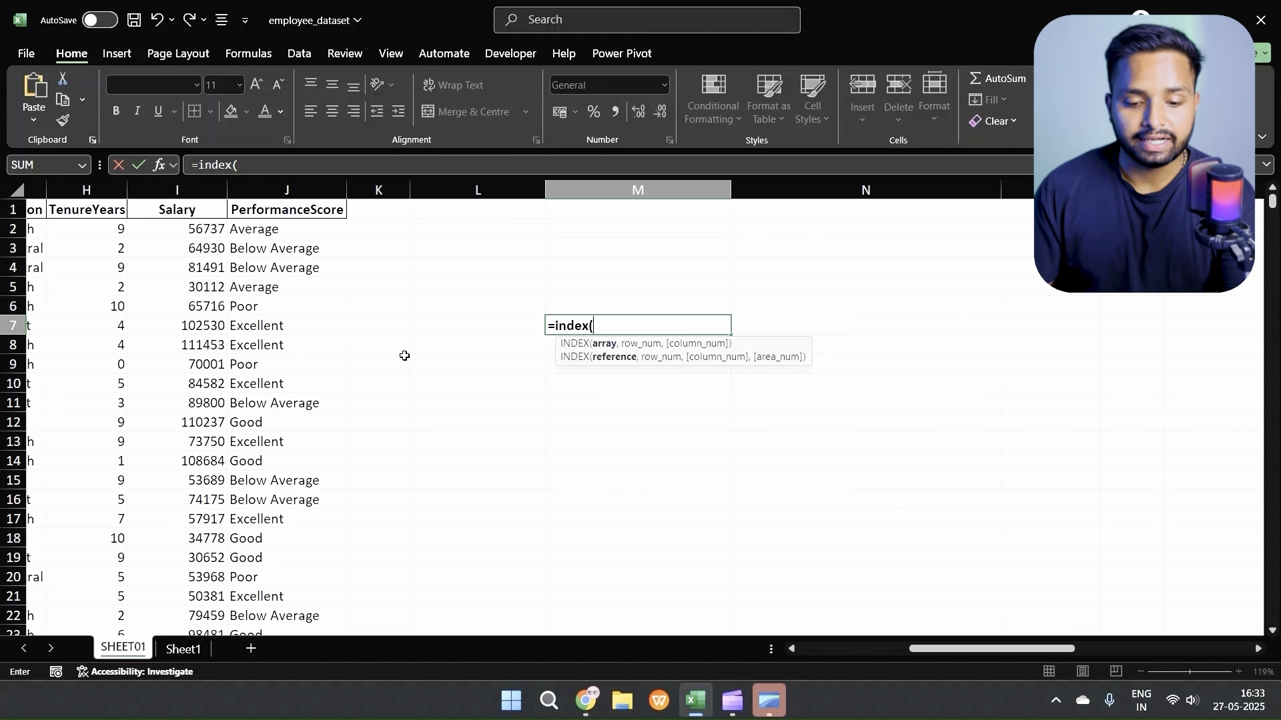
pyautogui.hscroll(-5, 404, 356)
pyautogui.click(53, 219)
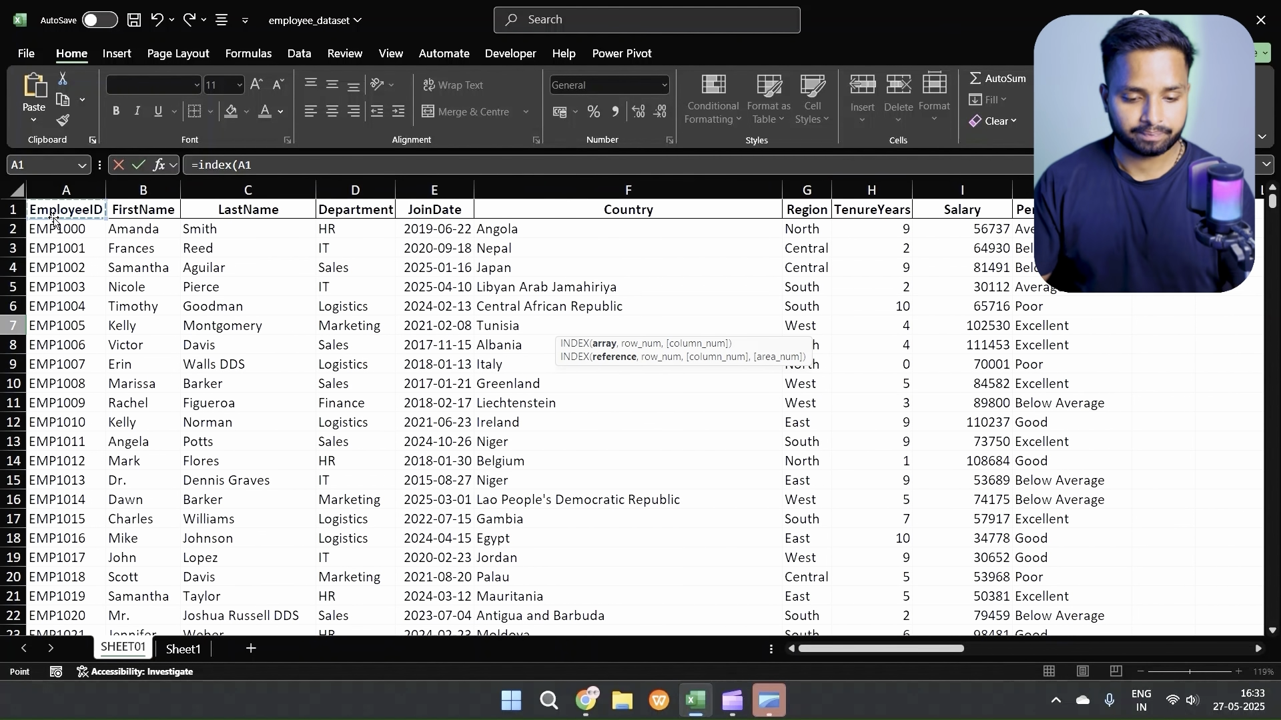
pyautogui.hotkey('ctrl', 'shift', 'Right')
pyautogui.hotkey('ctrl', 'shift', 'Down')
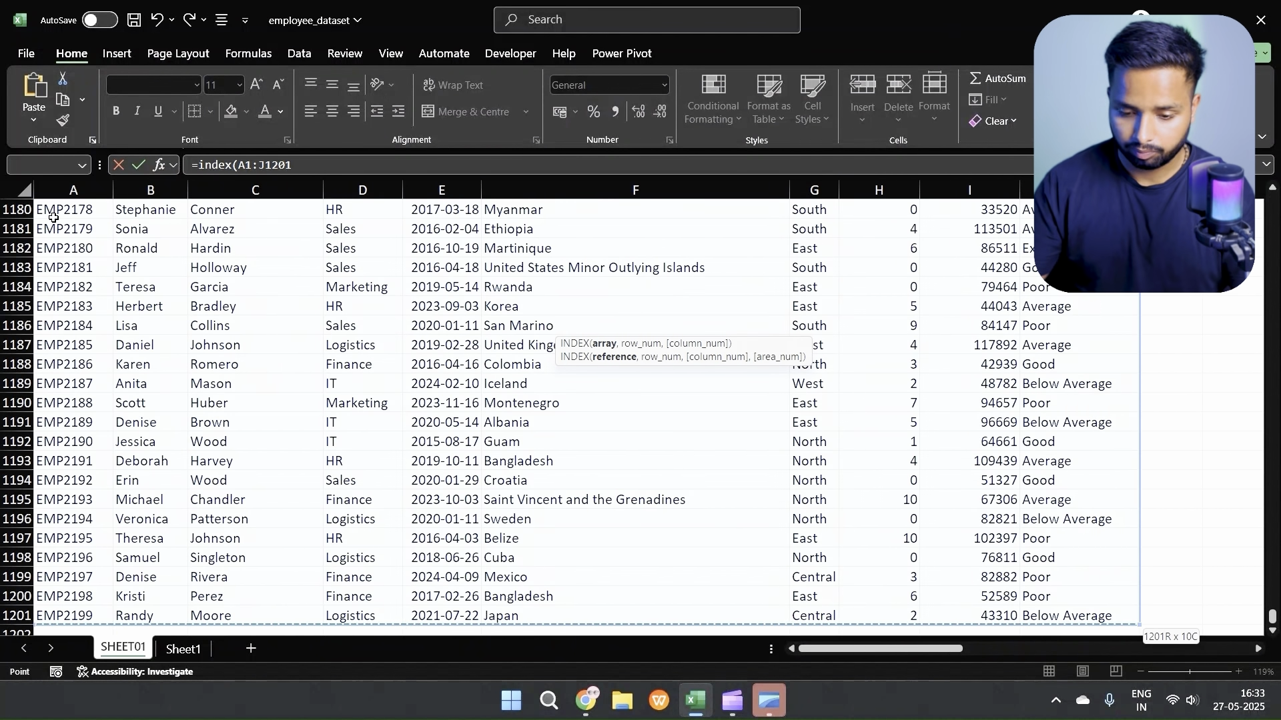
pyautogui.hotkey('ctrl', 'BackSpace')
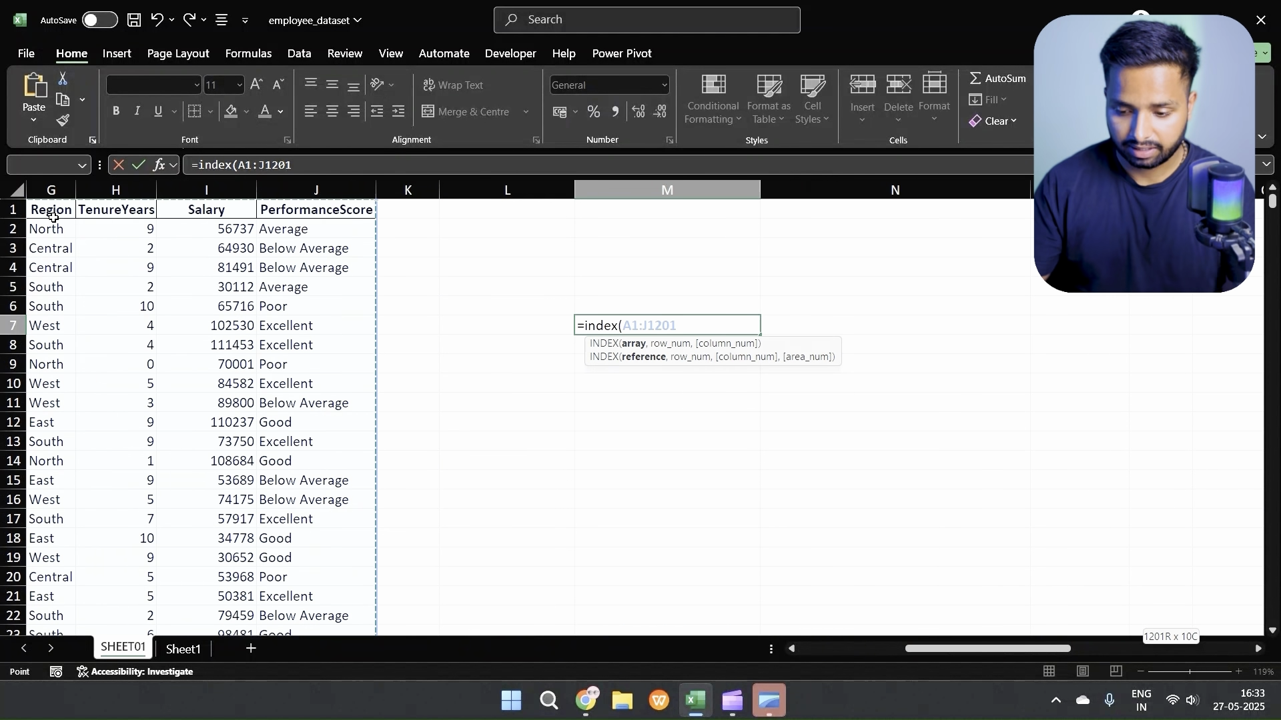
pyautogui.write(',')
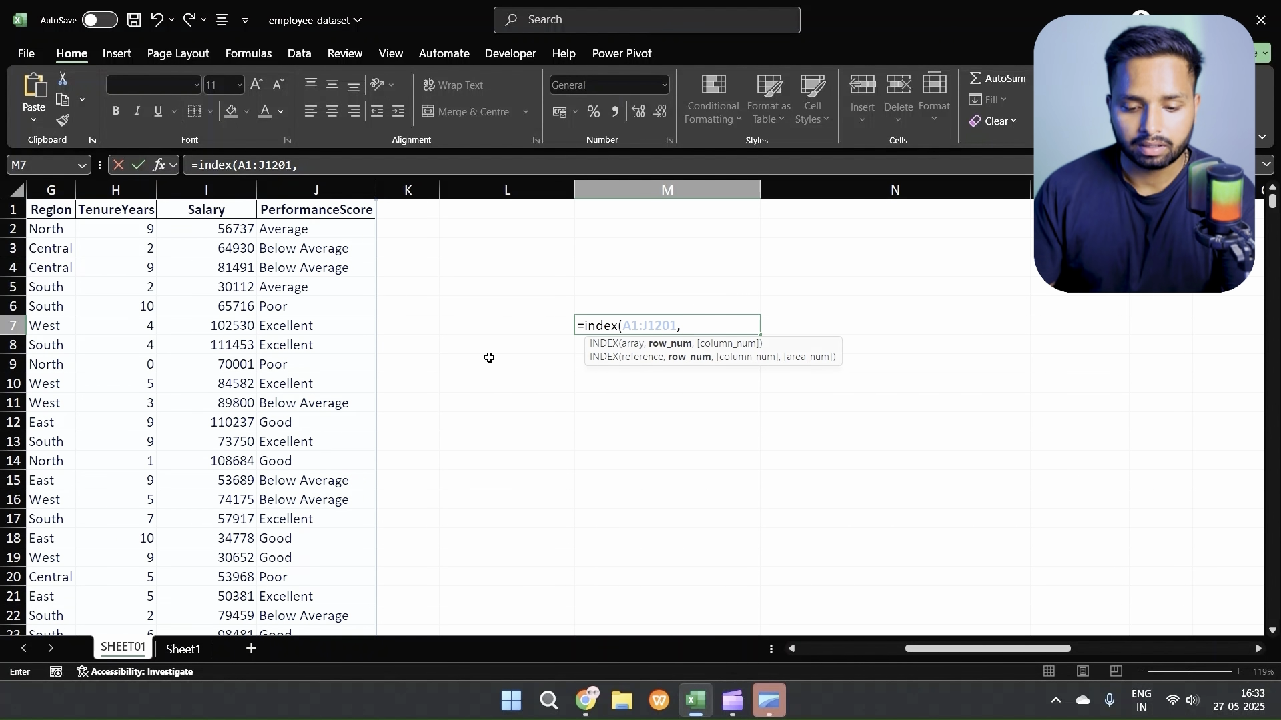
# Step: Complete the INDEX formula in M7 with row number 4 and column number 2
pyautogui.hscroll(-5, 489, 358)
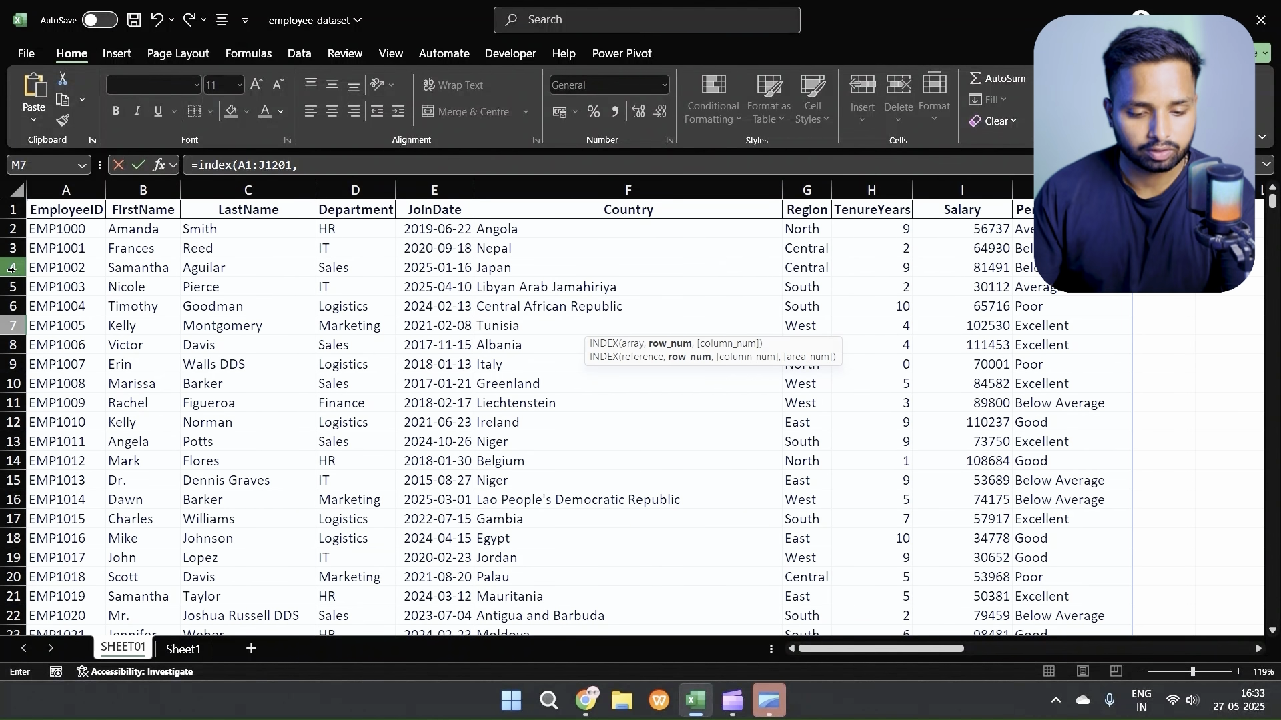
pyautogui.hscroll(5, 659, 343)
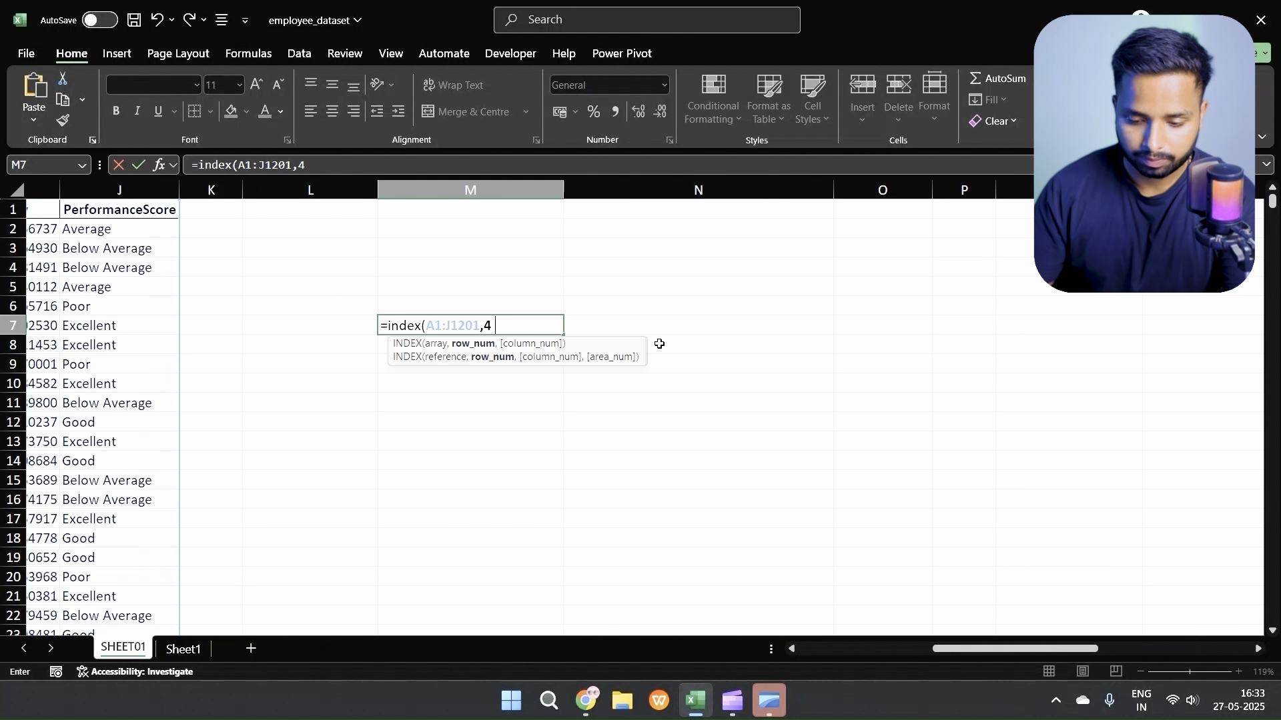
pyautogui.write(',')
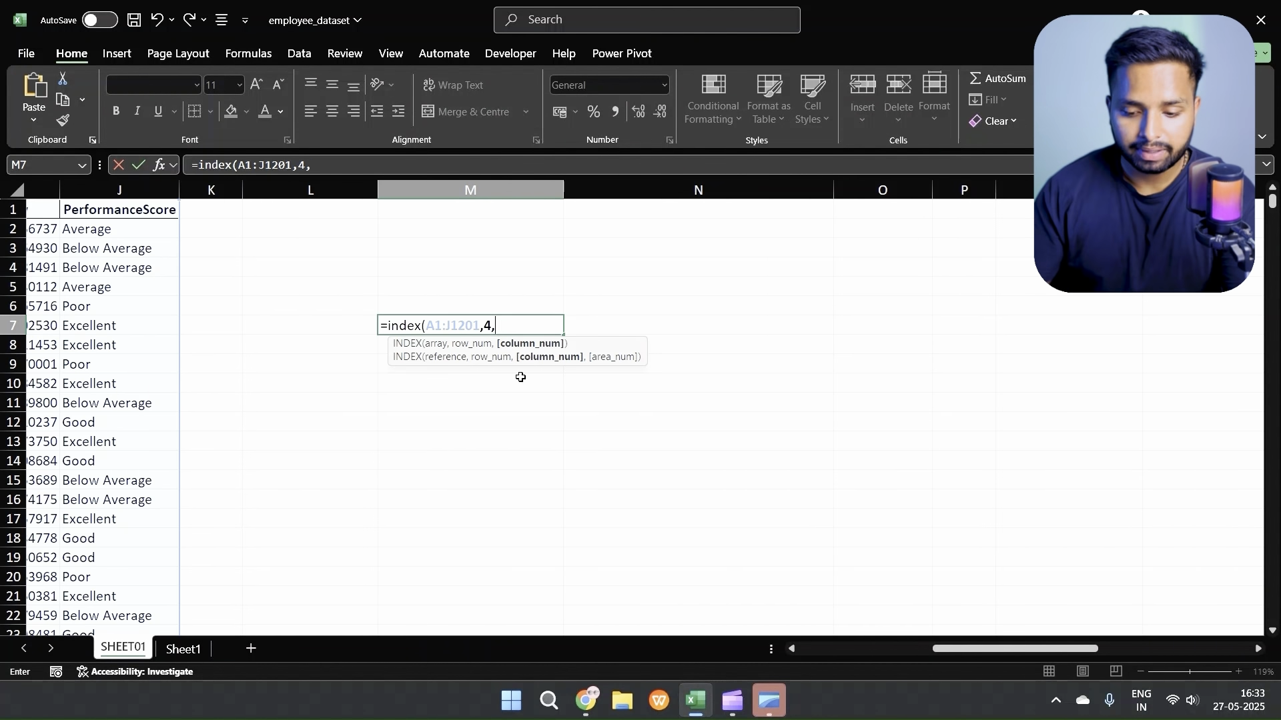
pyautogui.hscroll(-5, 520, 374)
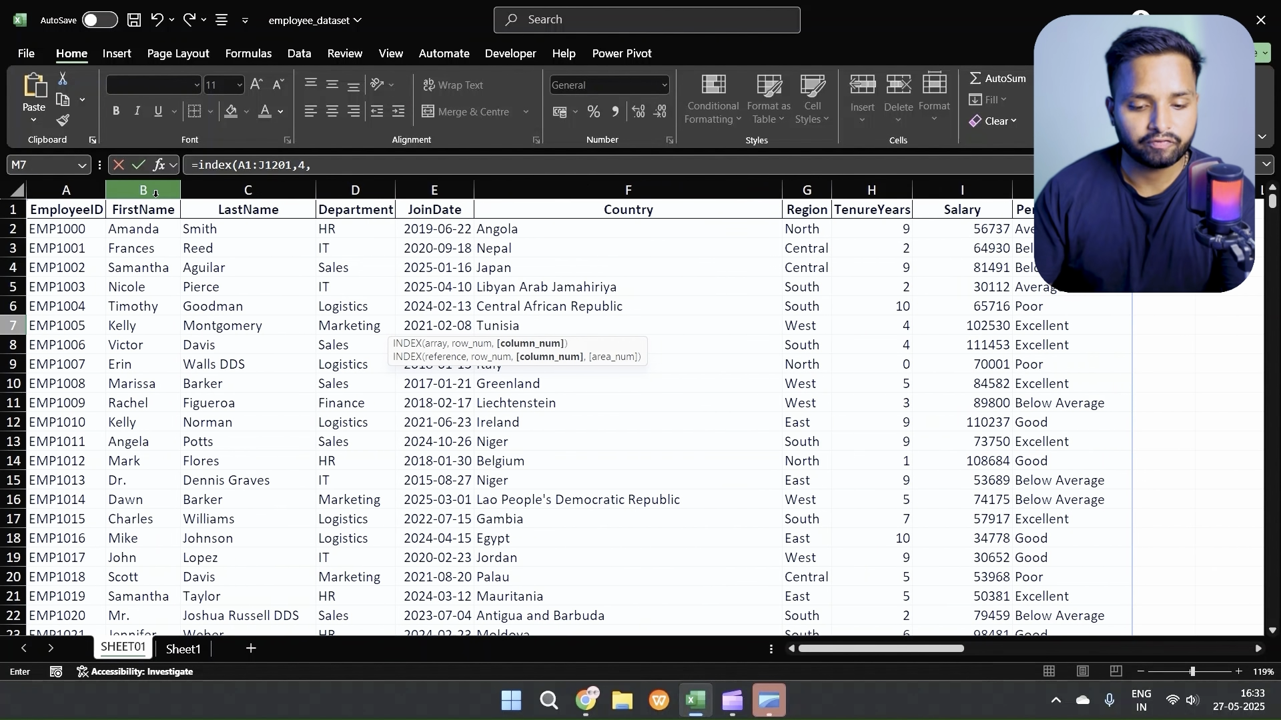
pyautogui.hscroll(5, 299, 282)
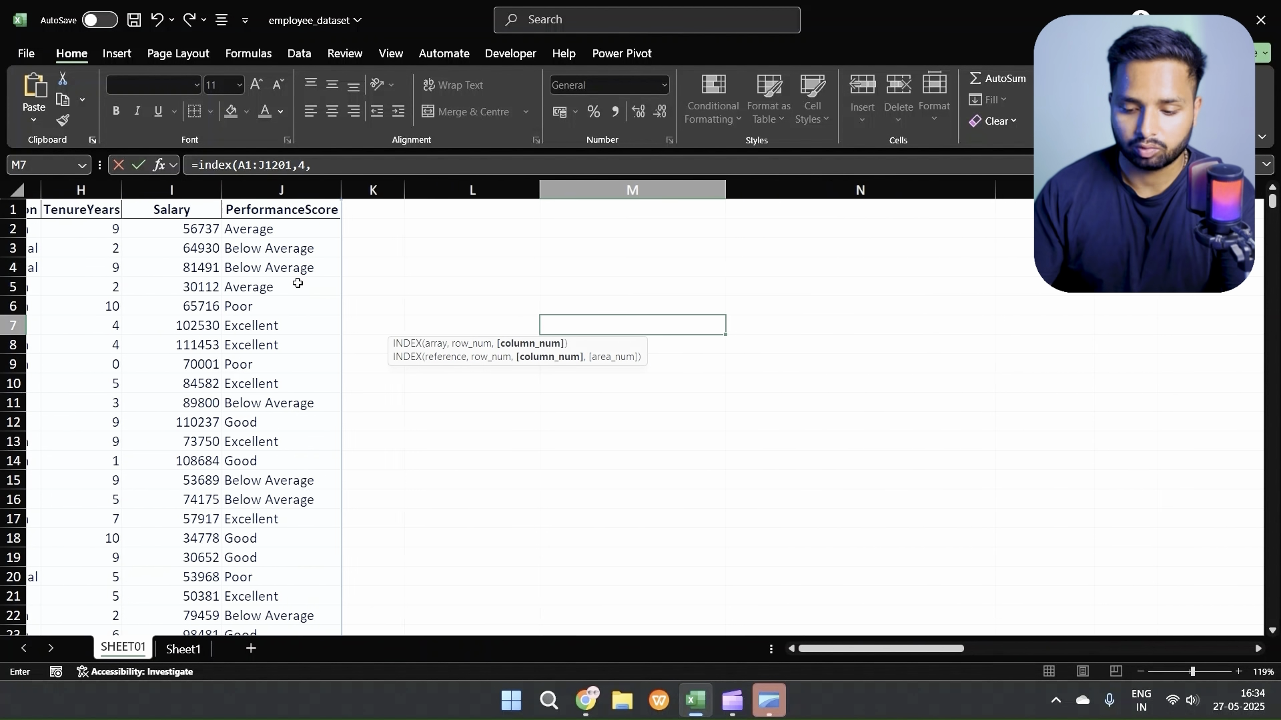
pyautogui.write('2)')
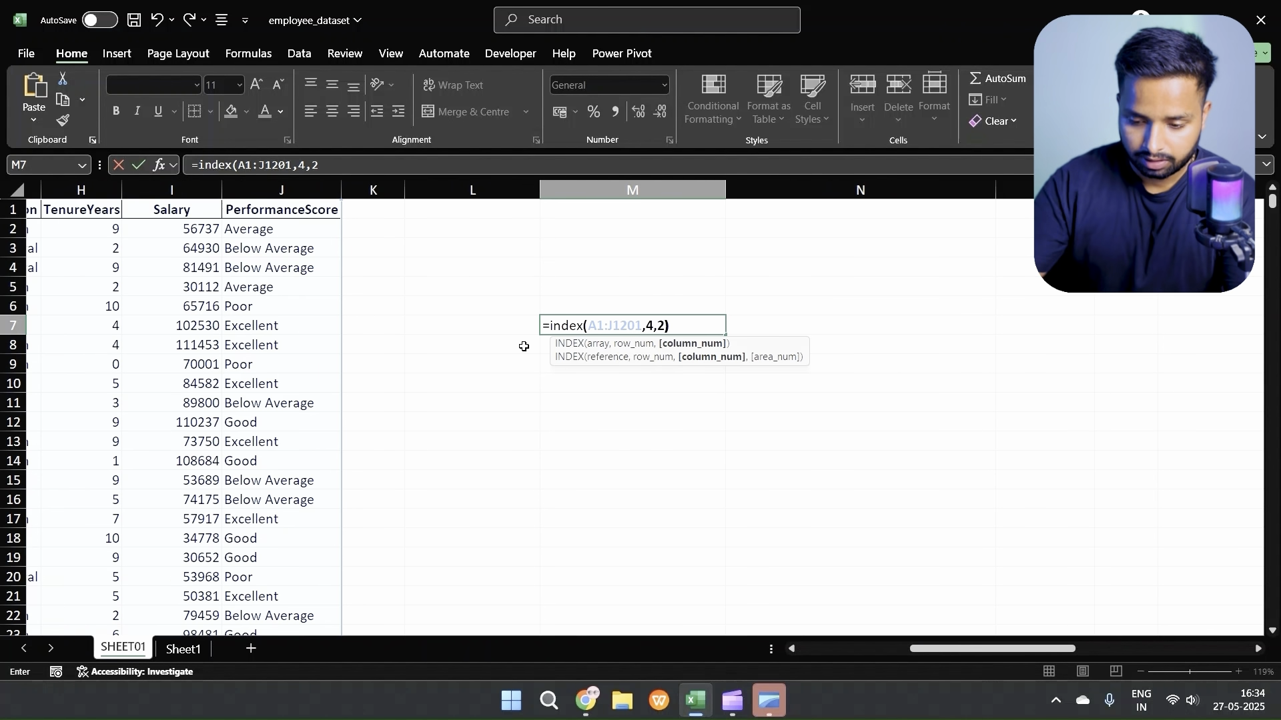
pyautogui.press('Return')
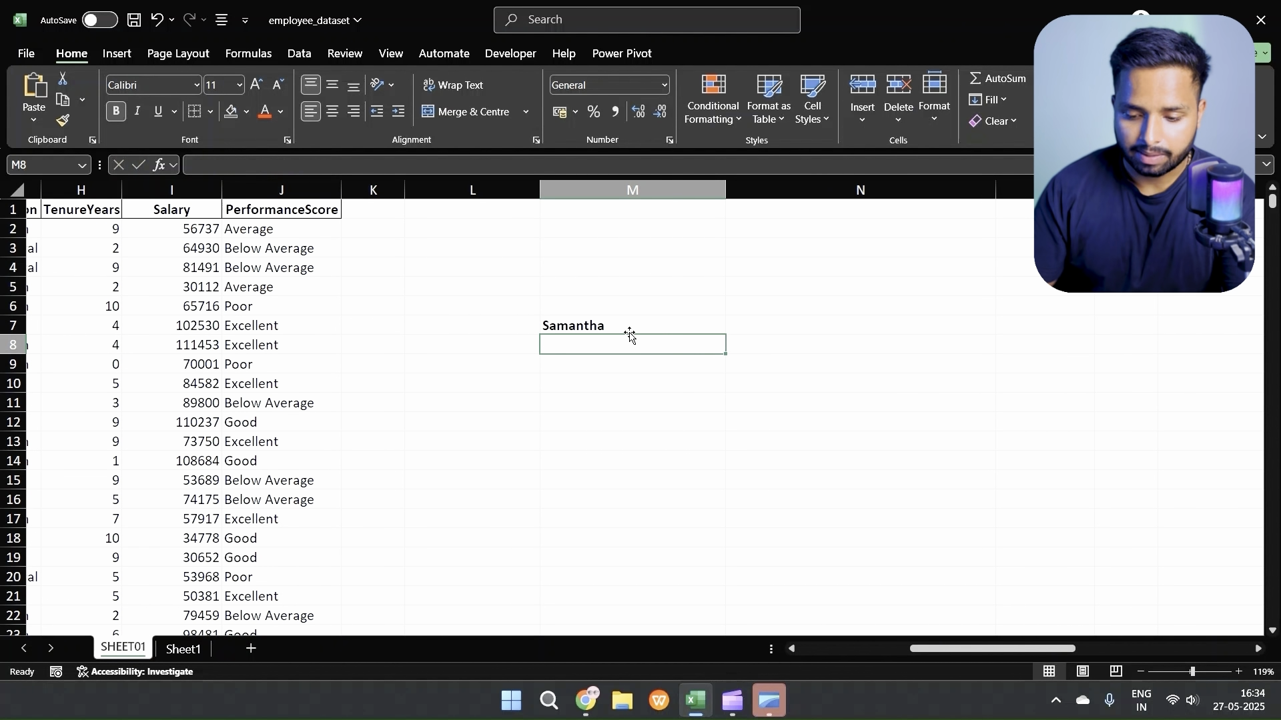
# Step: Check the INDEX formula in M7 against row 4 and the FirstName column of the employee table
pyautogui.click(626, 332)
pyautogui.hscroll(-5, 566, 329)
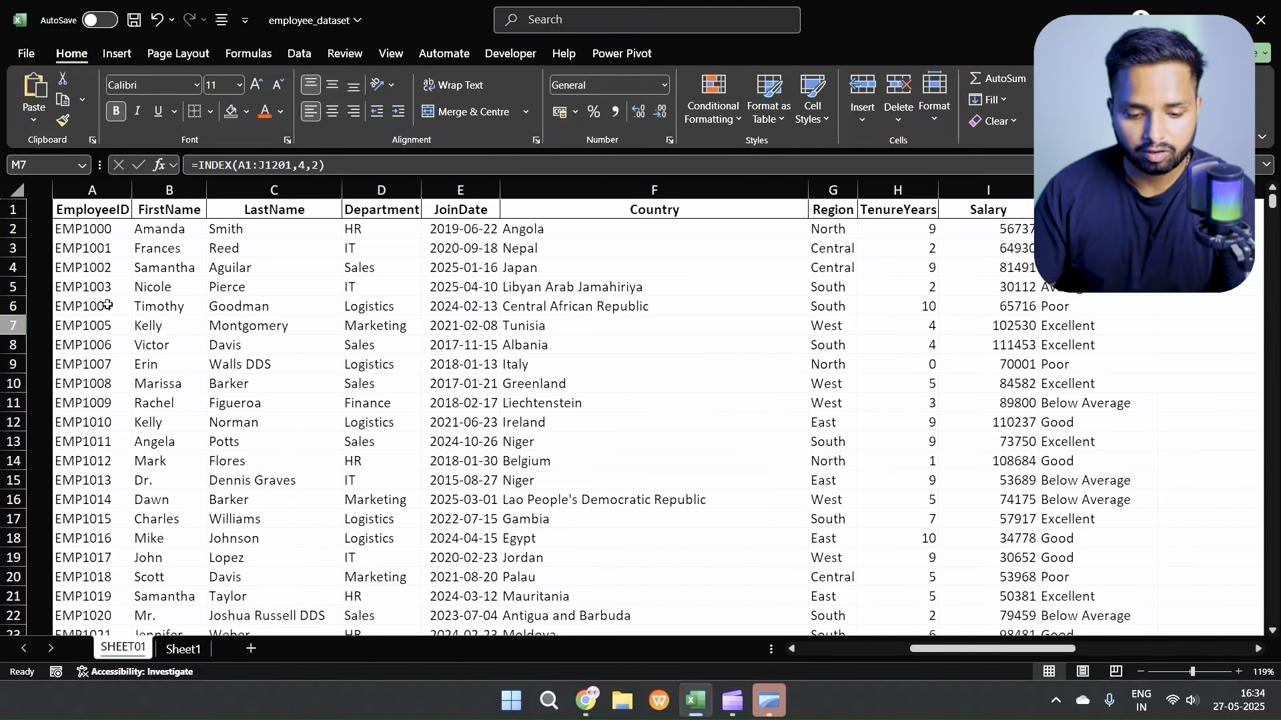
pyautogui.click(2, 267)
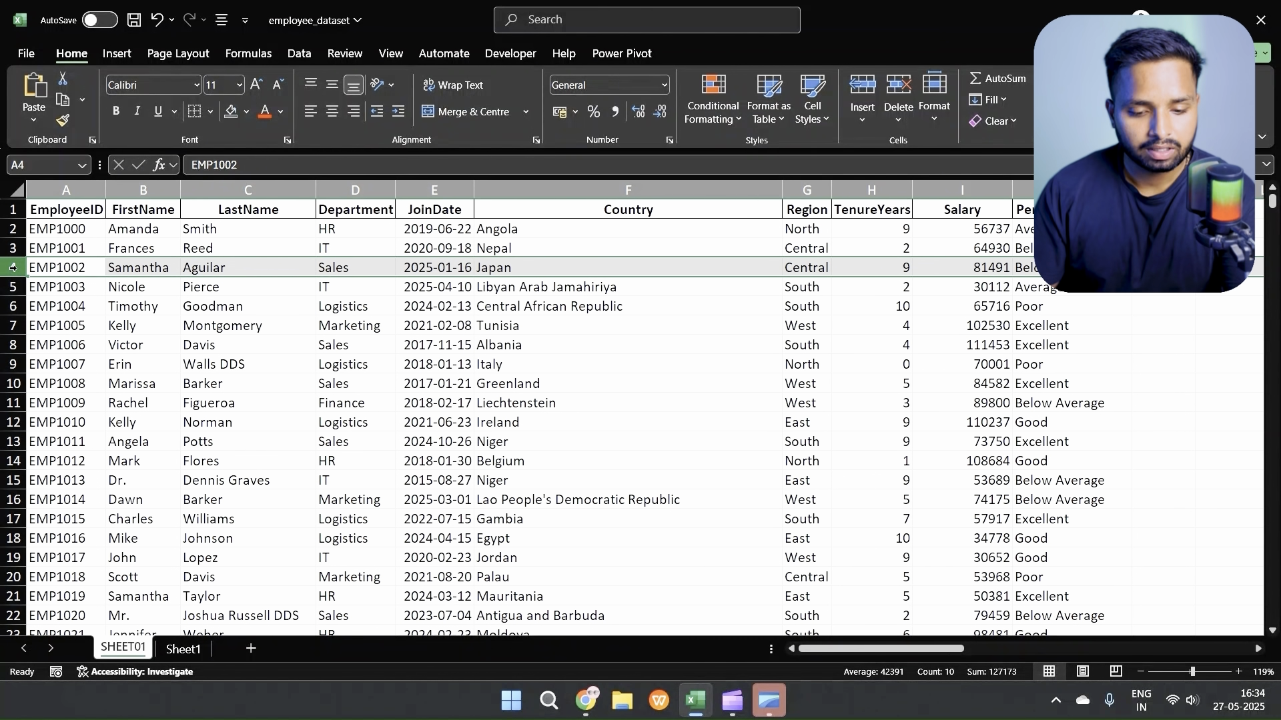
pyautogui.click(138, 187)
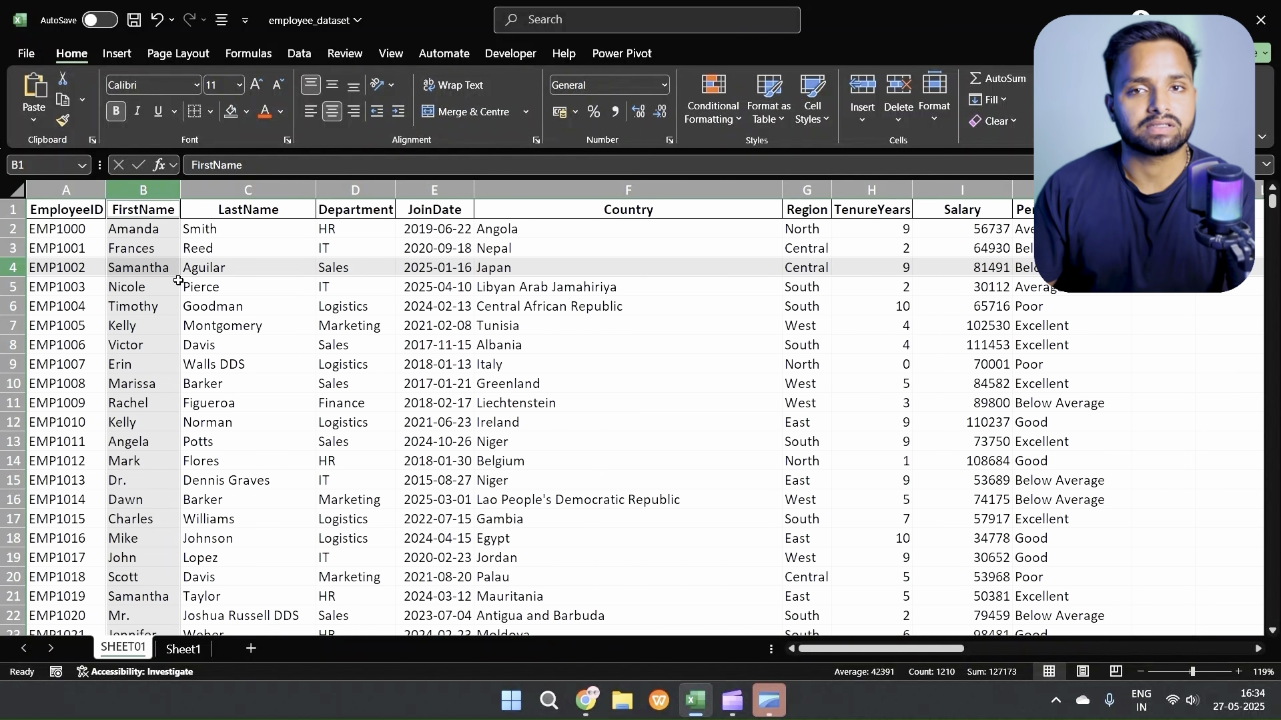
pyautogui.hscroll(8, 336, 303)
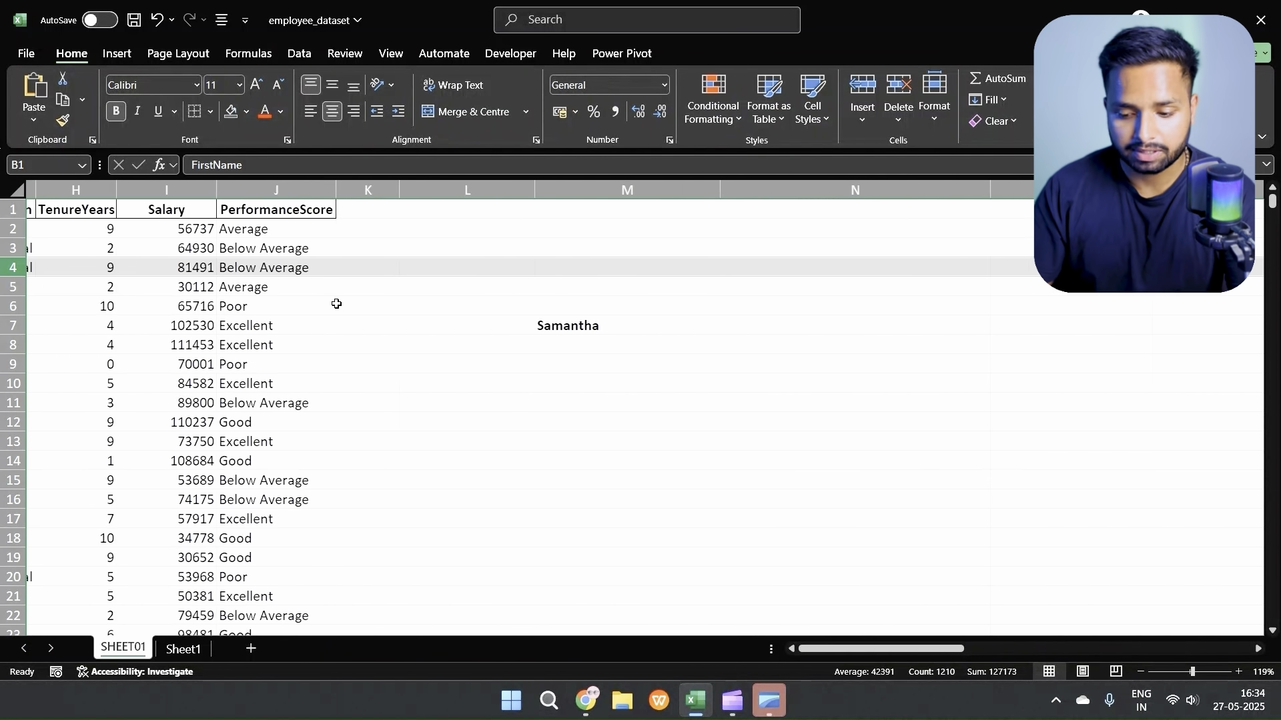
# Step: Begin a MATCH formula in cell M9 with L9 as the lookup value
pyautogui.hscroll(2, 336, 304)
pyautogui.click(423, 370)
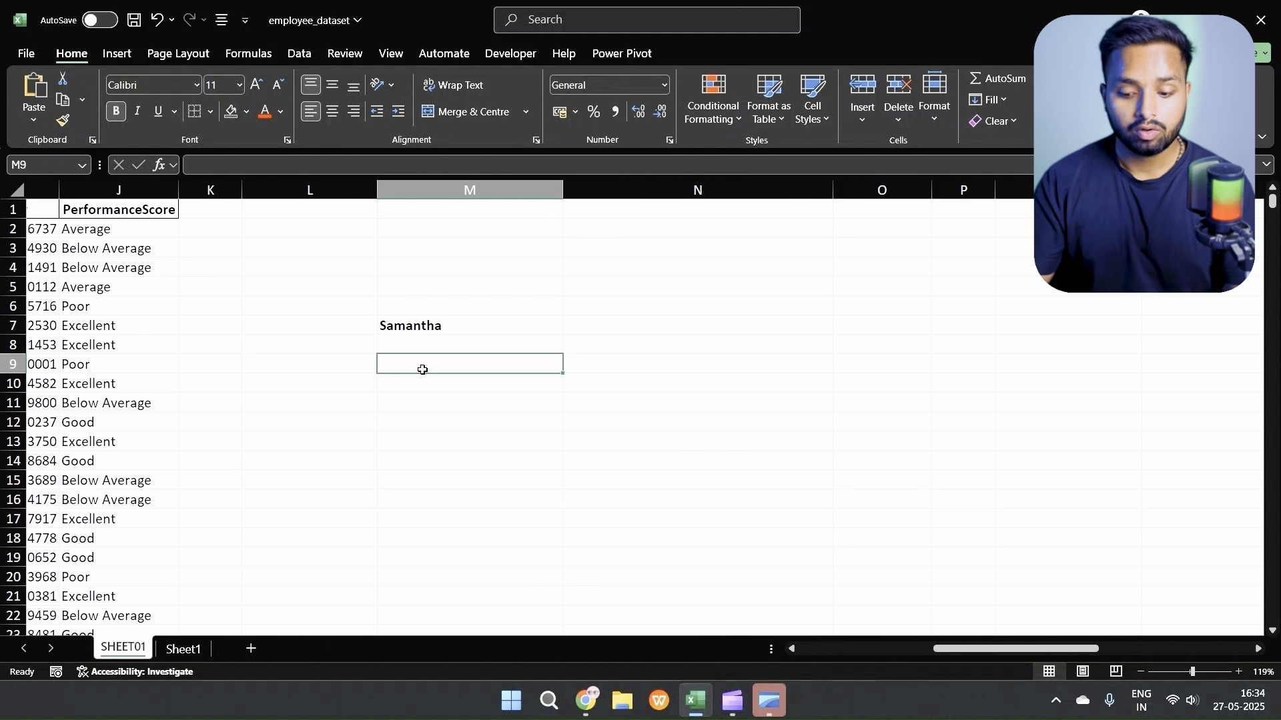
pyautogui.write('=match(')
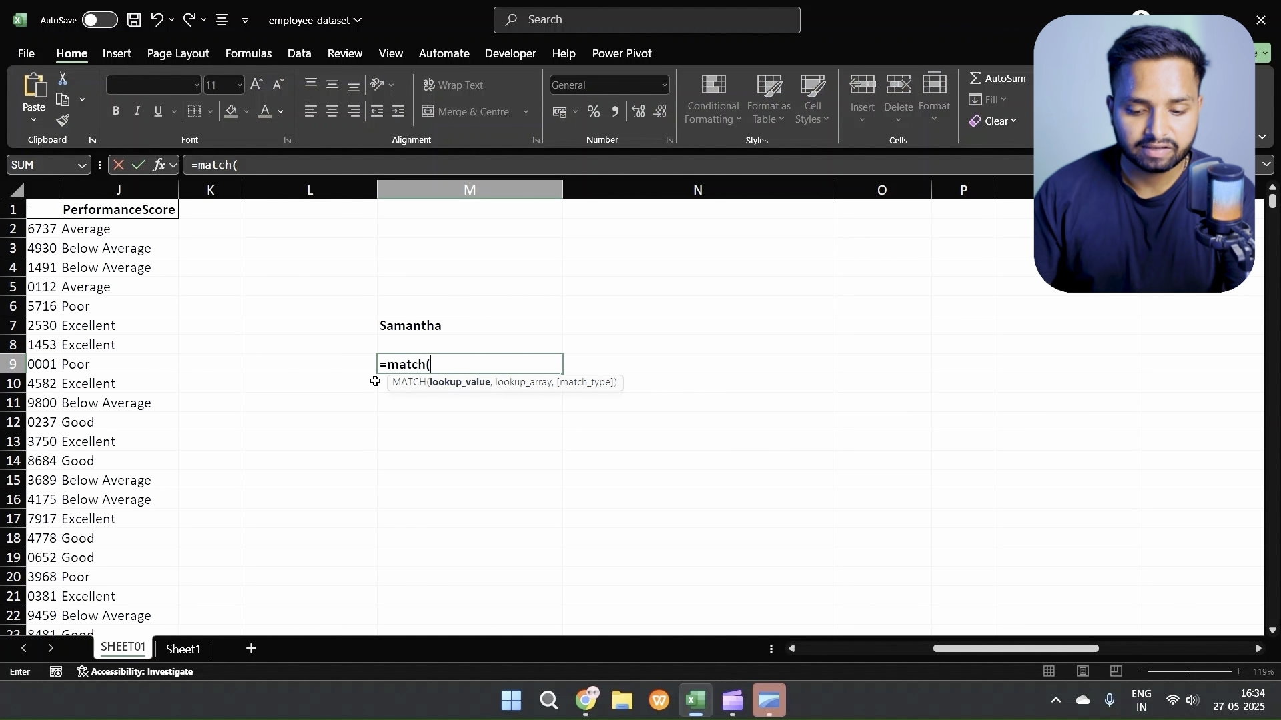
pyautogui.click(344, 363)
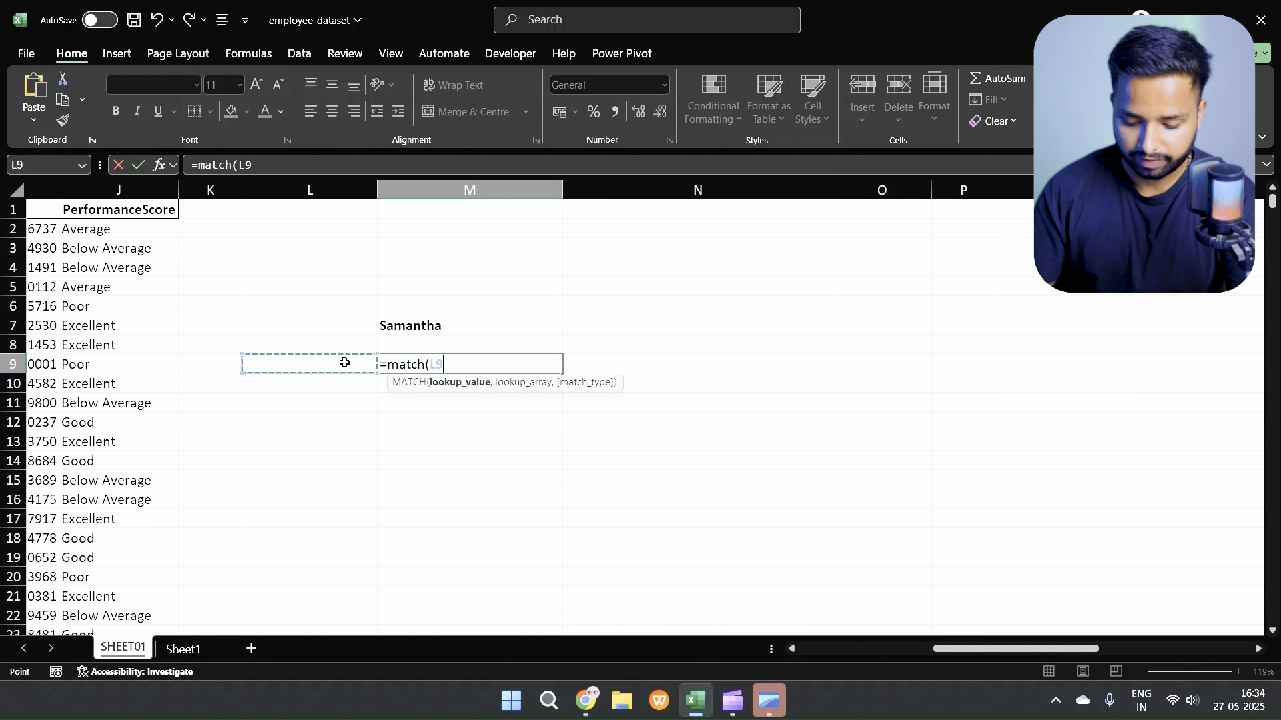
pyautogui.write(',')
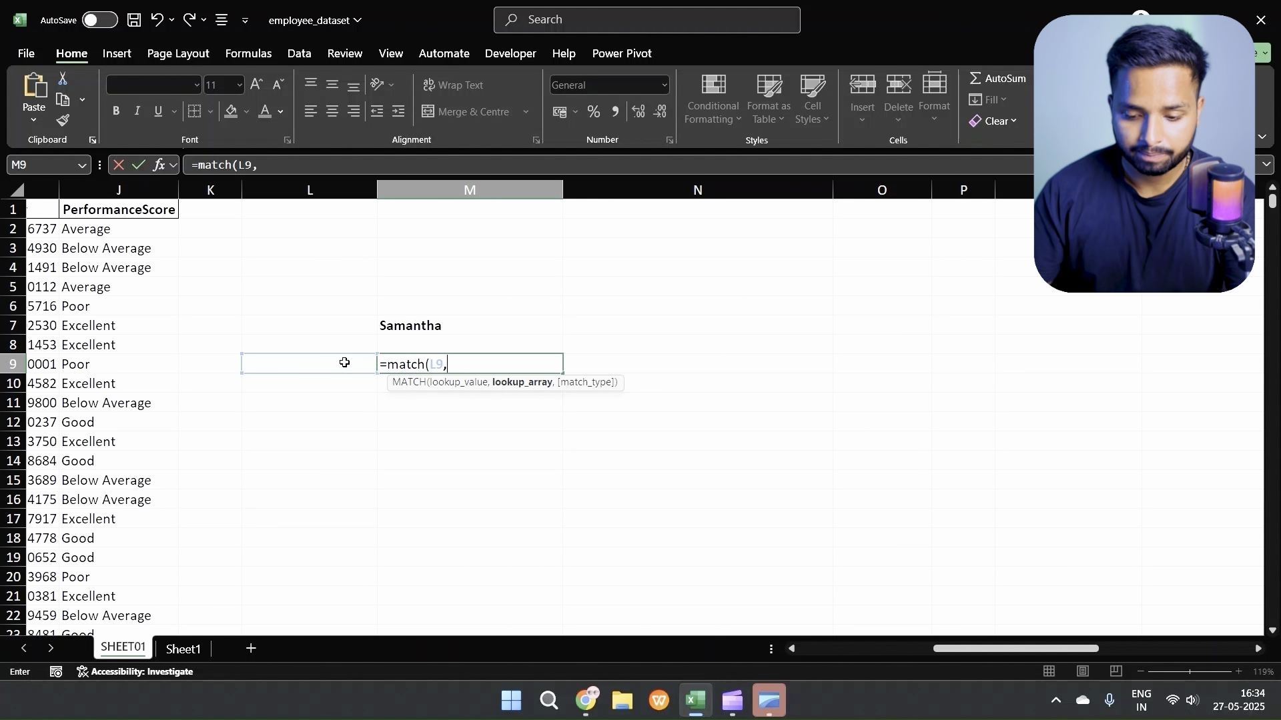
pyautogui.click(425, 436)
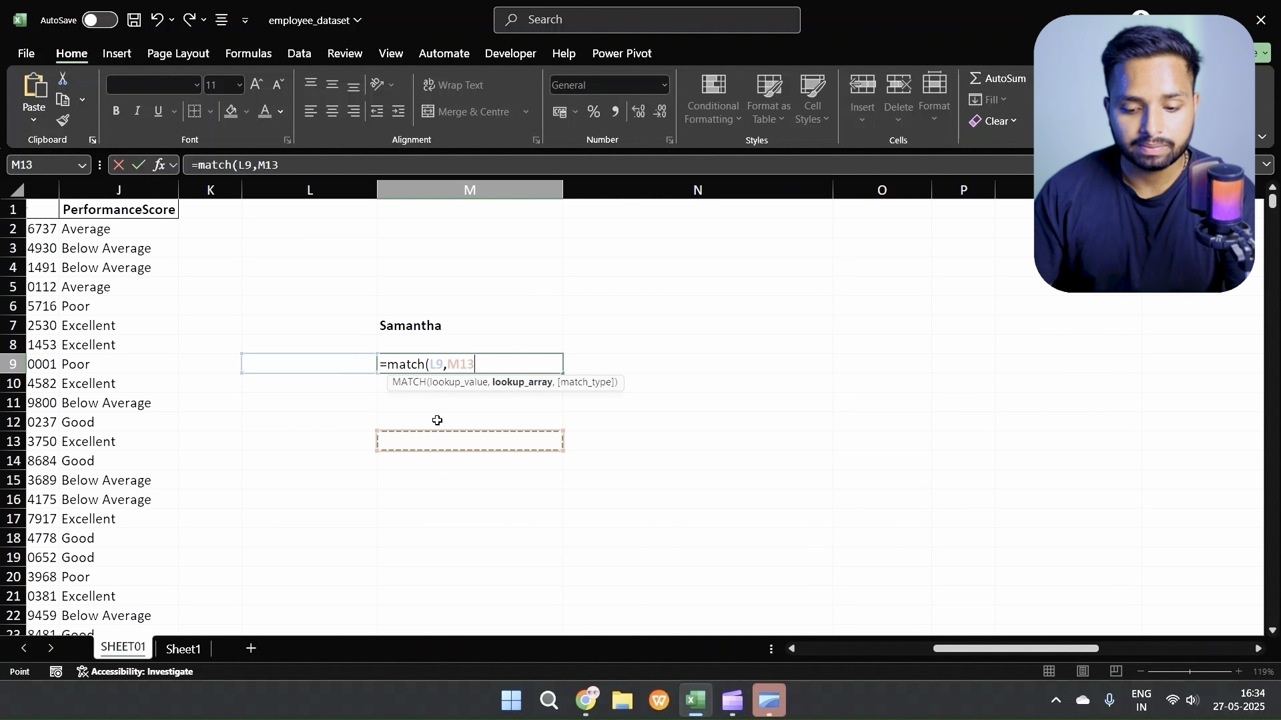
pyautogui.press('BackSpace')
pyautogui.press('BackSpace')
pyautogui.press('BackSpace')
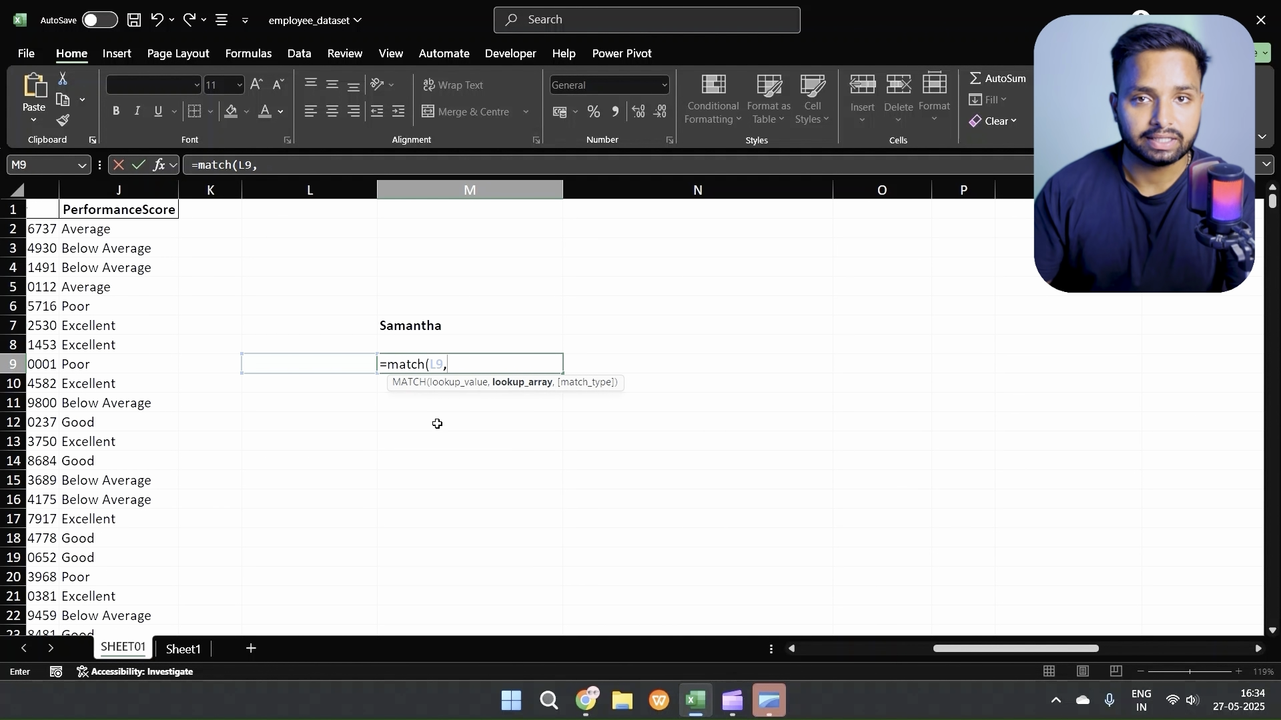
# Step: Complete the MATCH formula in M9 with the EmployeeID range A2:A1201 as lookup array and match type 0 for an exact match
pyautogui.hscroll(-6, 391, 436)
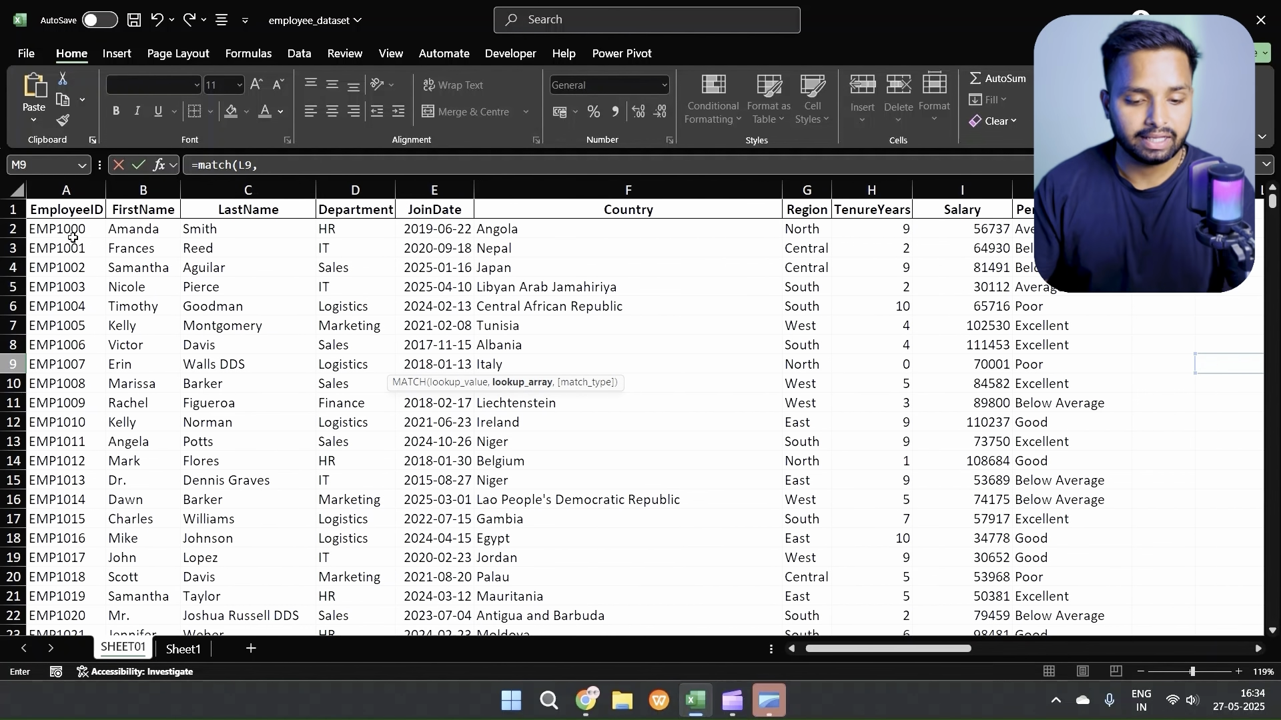
pyautogui.click(68, 228)
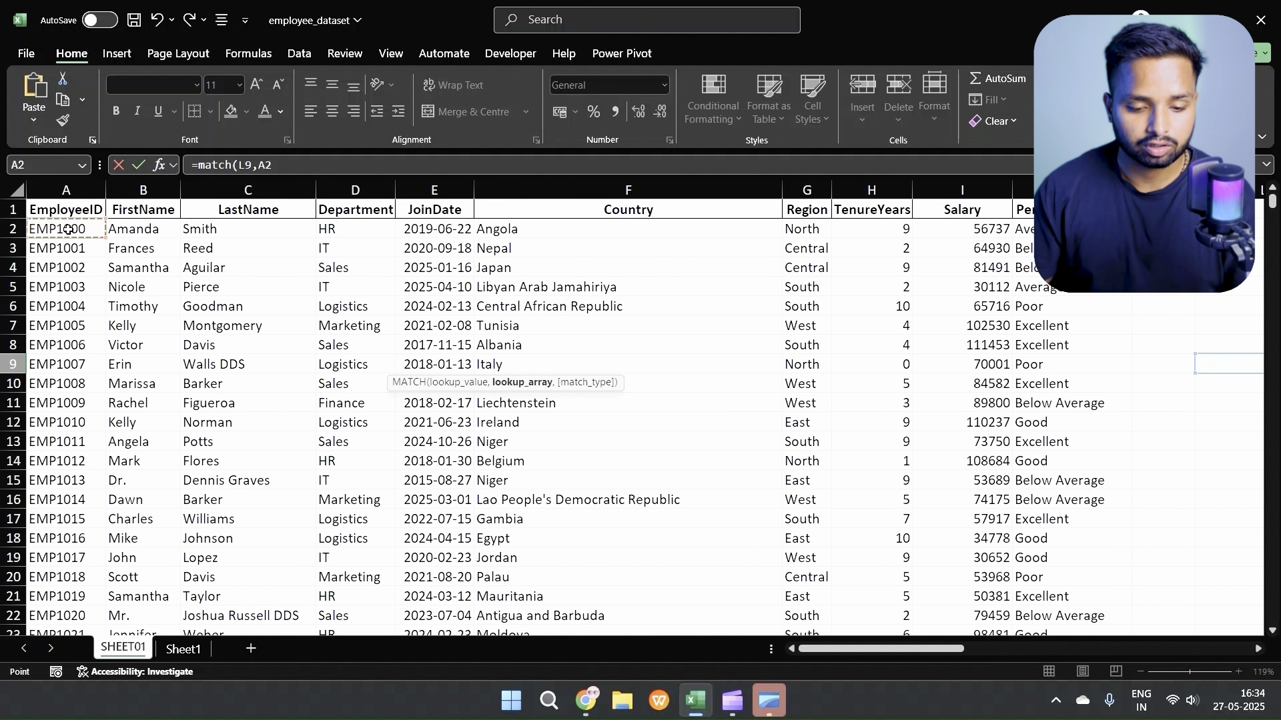
pyautogui.hotkey('ctrl', 'shift', 'Down')
pyautogui.hotkey('ctrl', 'BackSpace')
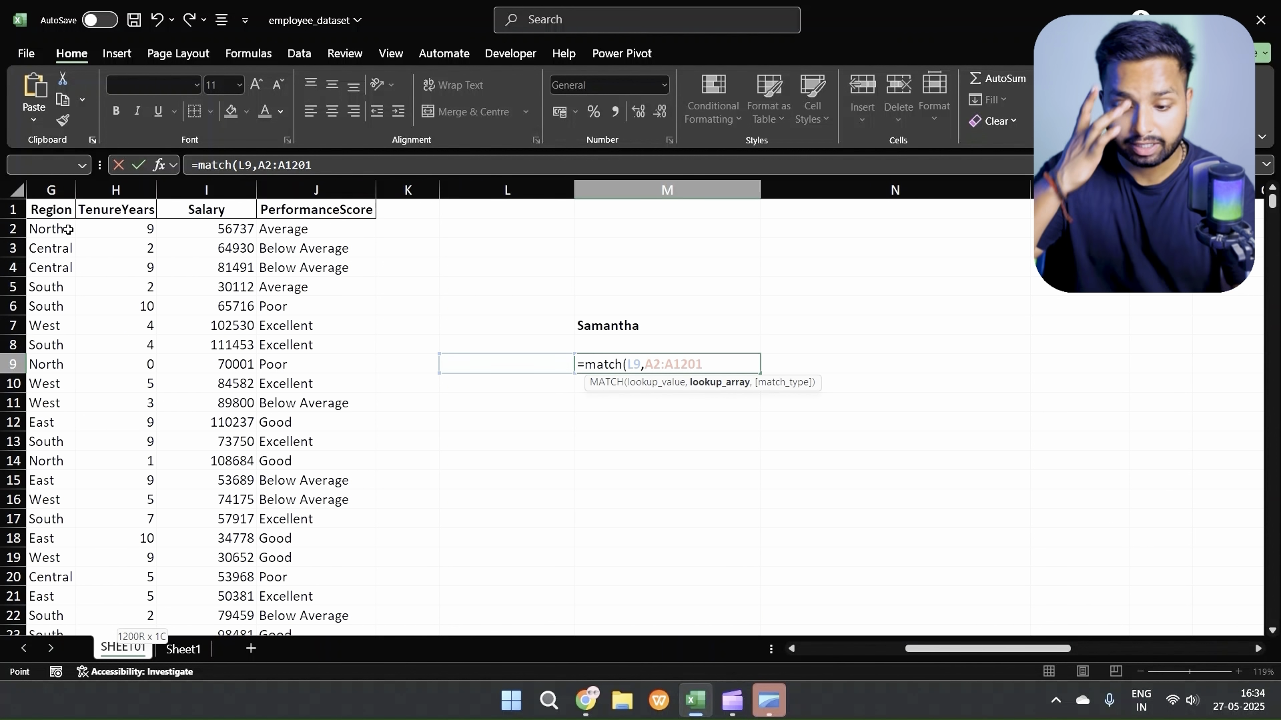
pyautogui.write(',')
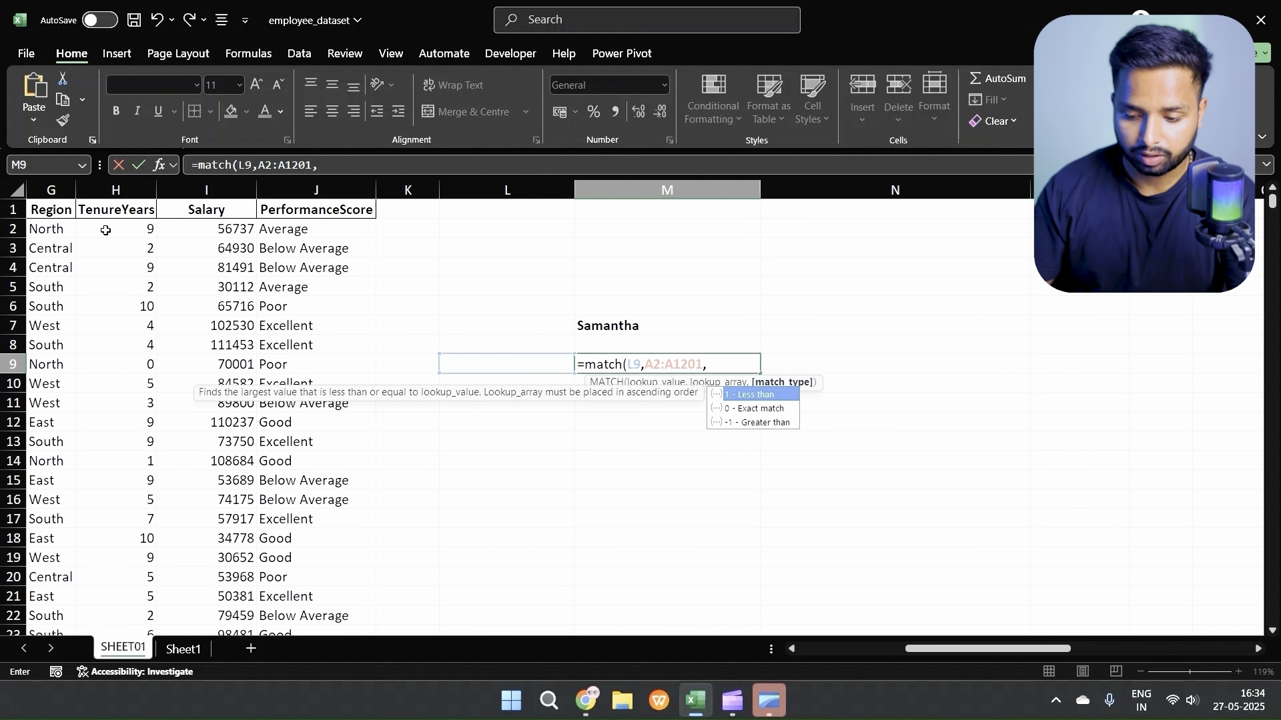
pyautogui.press('Down')
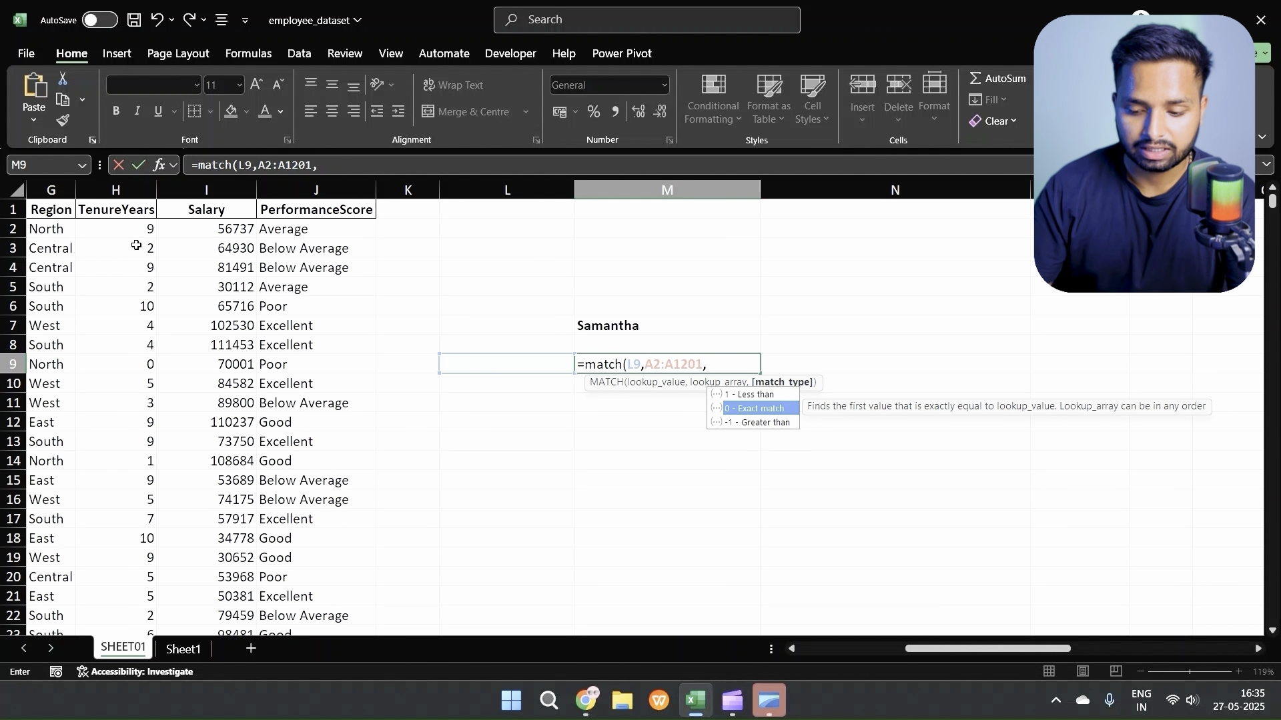
pyautogui.press('Tab')
pyautogui.write(')')
pyautogui.press('Return')
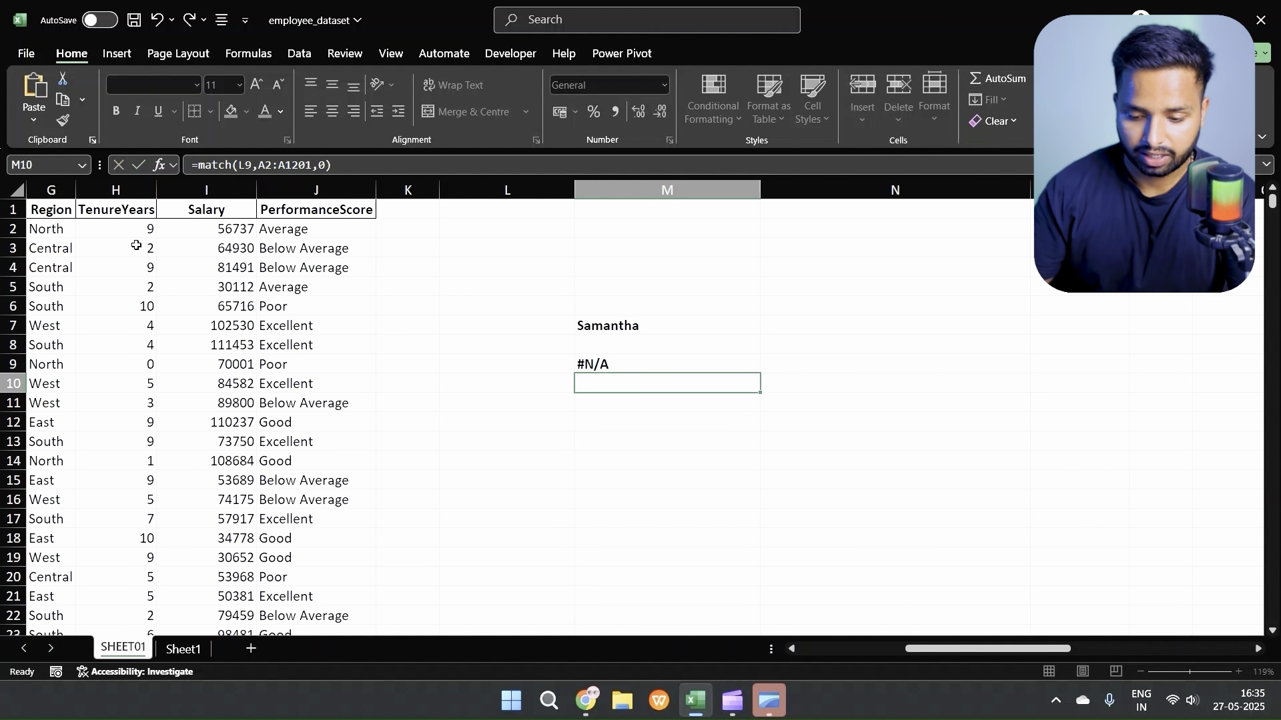
# Step: Enter an employee ID in lookup cell L9 and review the MATCH formula in M9
pyautogui.click(475, 370)
pyautogui.write('e')
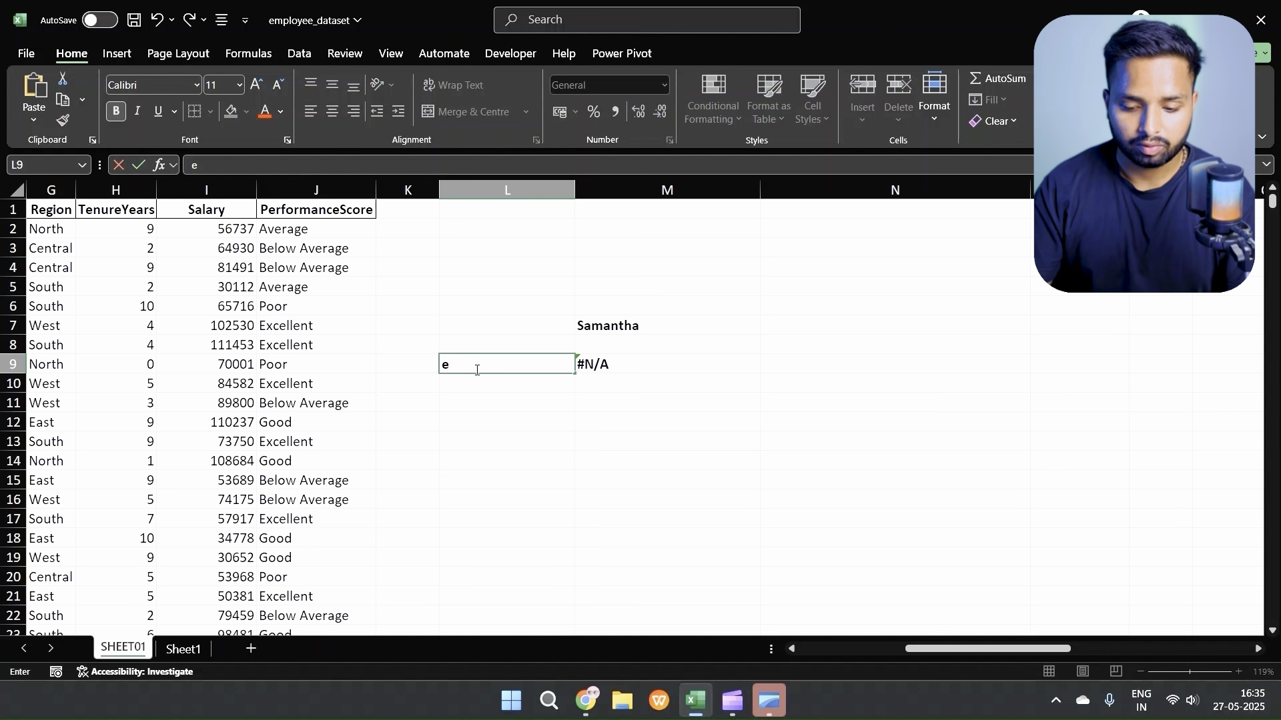
pyautogui.write('mp1200')
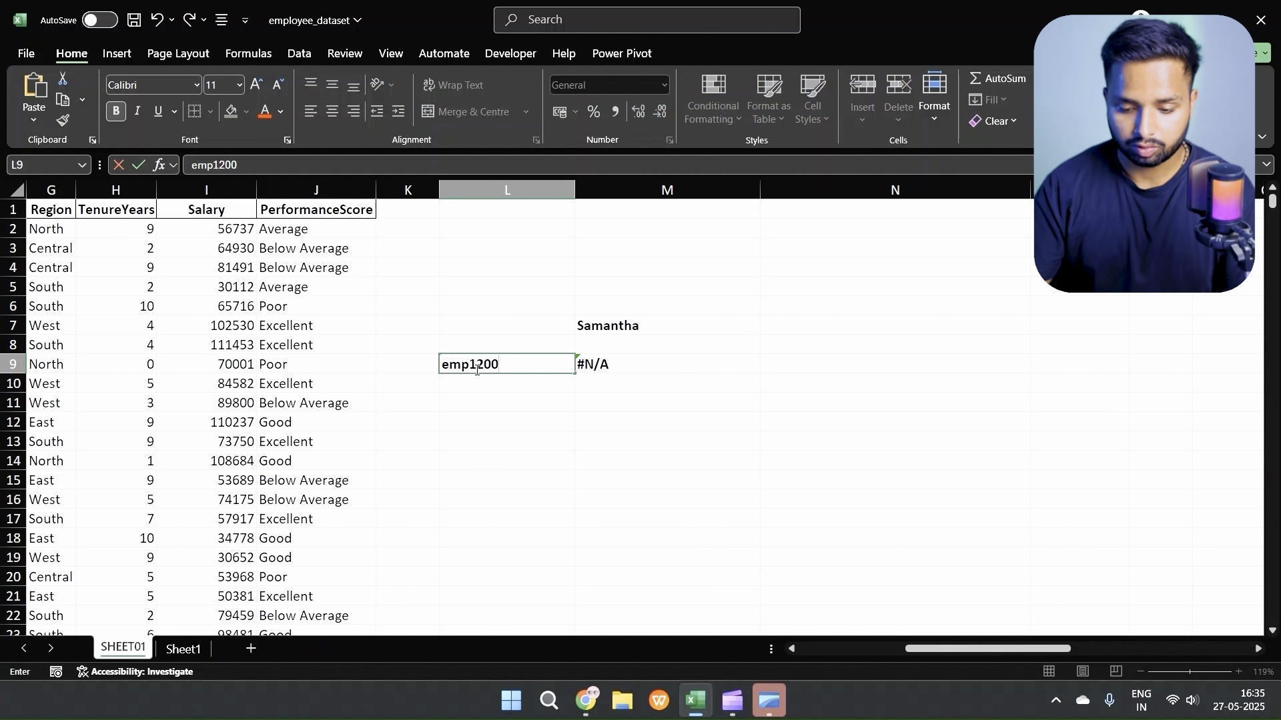
pyautogui.press('Return')
pyautogui.click(602, 364)
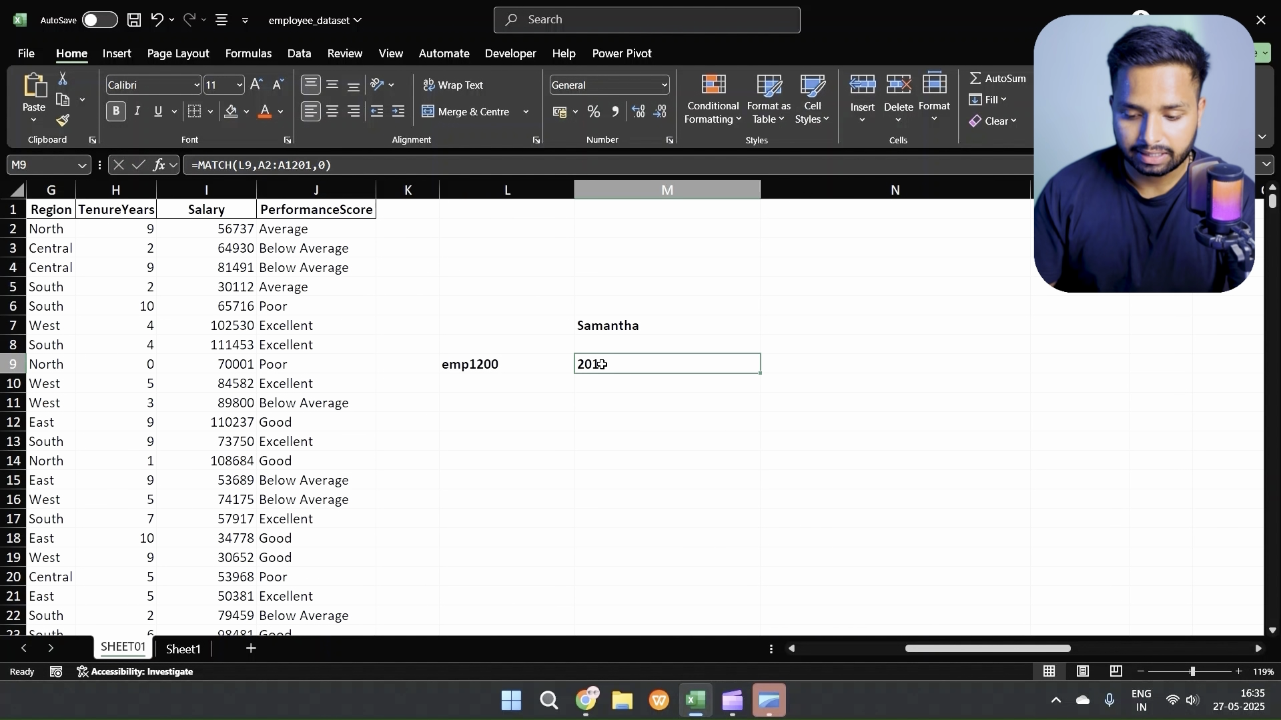
pyautogui.doubleClick(604, 366)
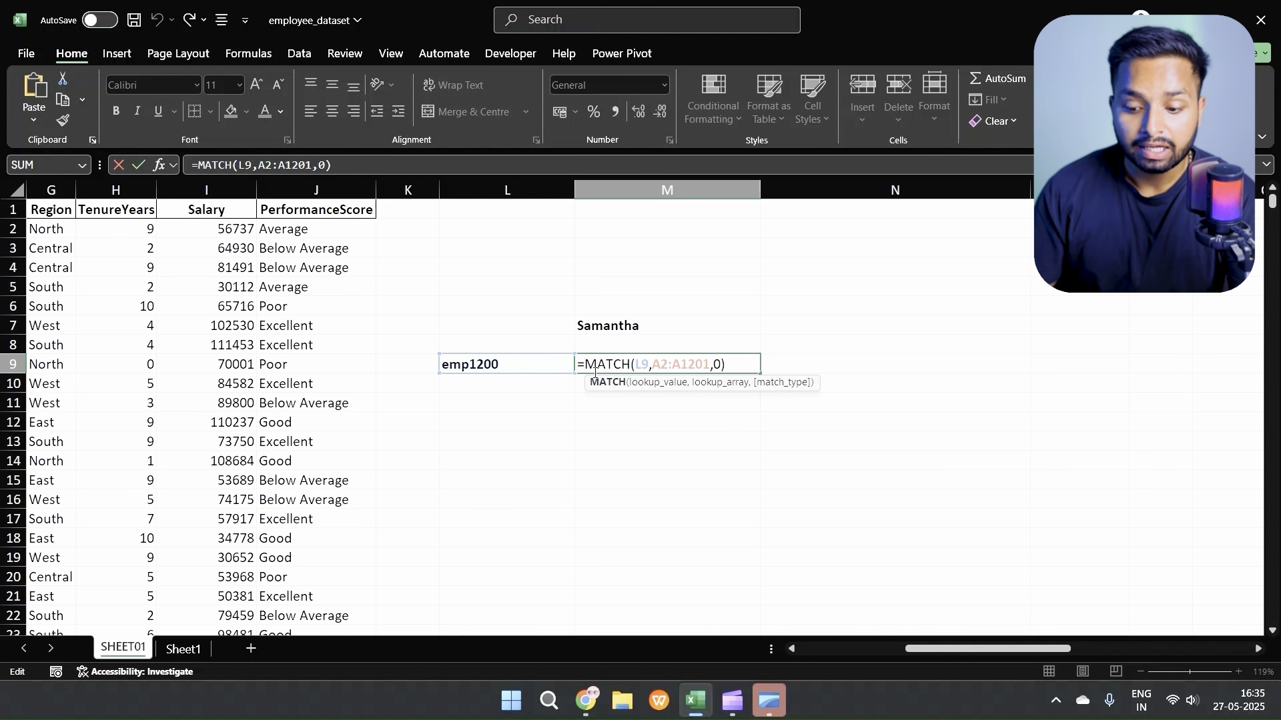
pyautogui.press('Return')
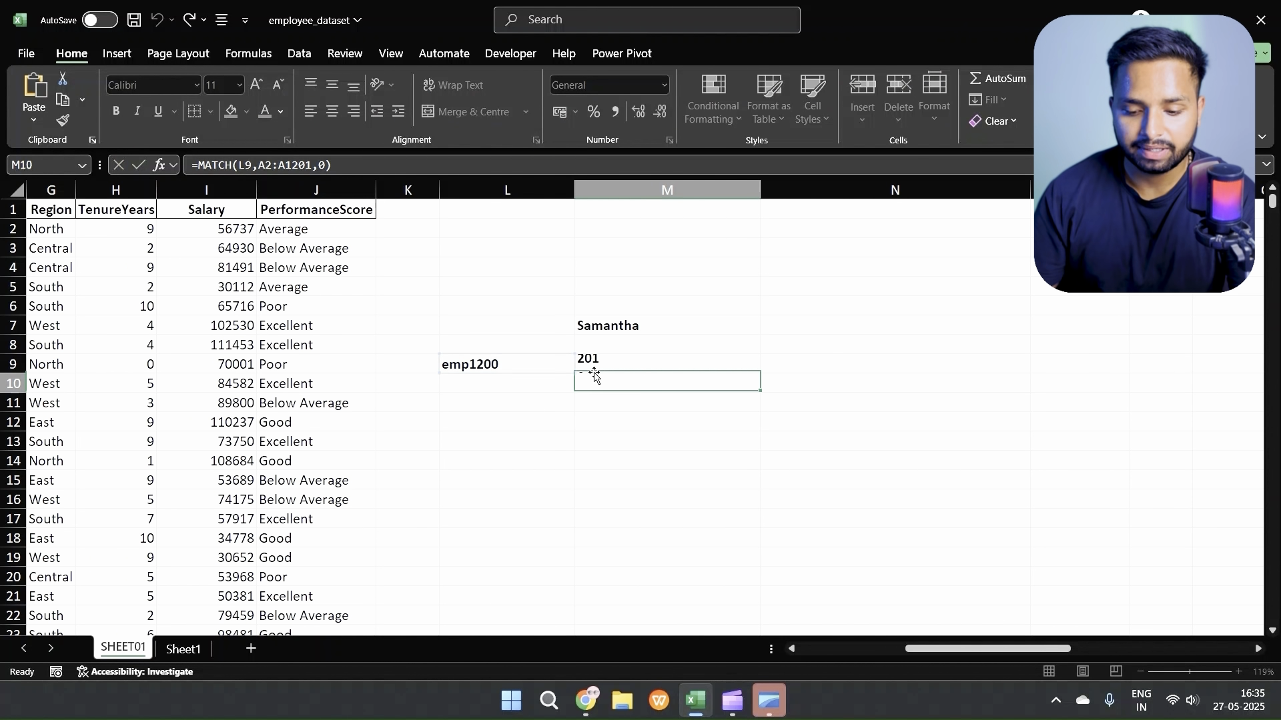
# Step: Review the lookup array and match type arguments of the MATCH formula in M9
pyautogui.click(600, 364)
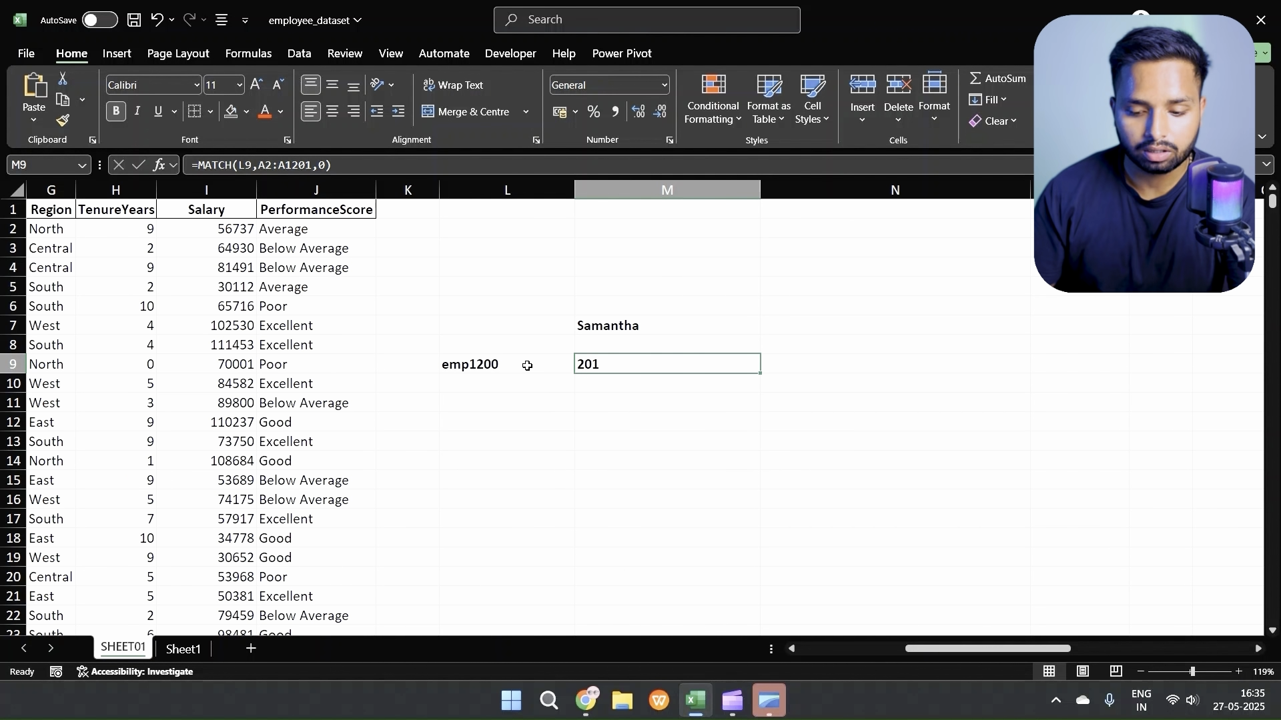
pyautogui.doubleClick(610, 364)
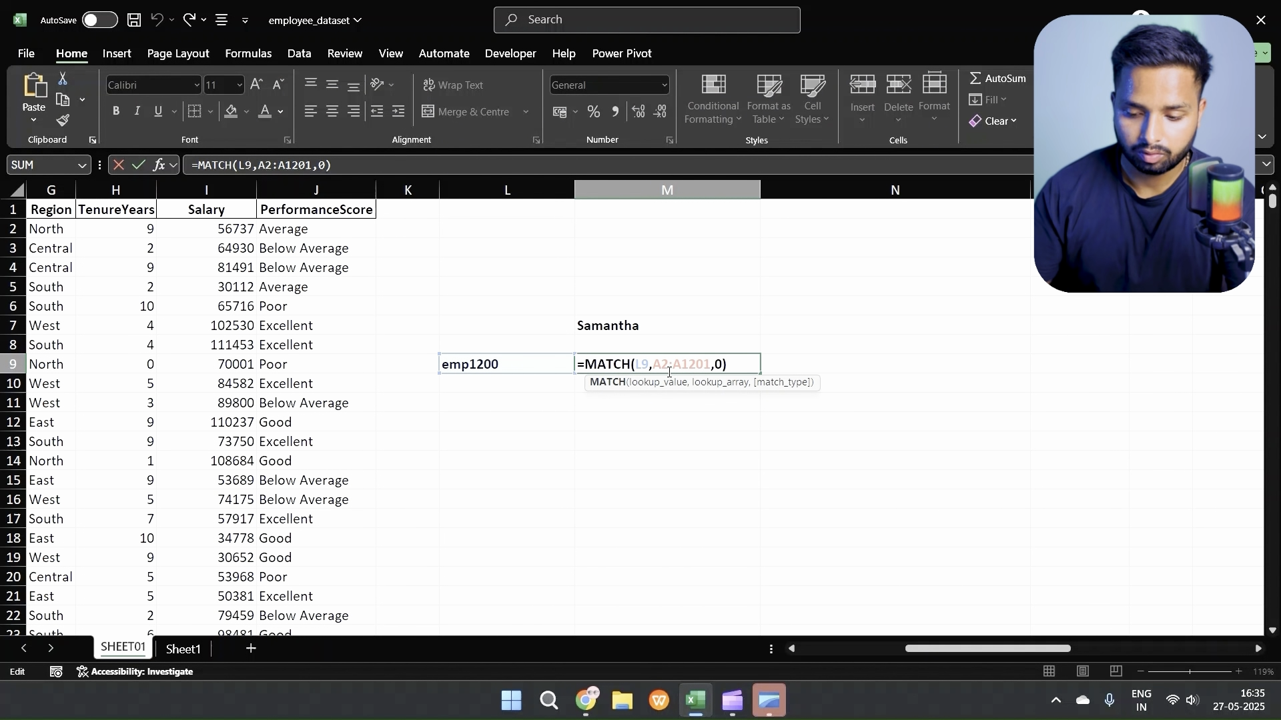
pyautogui.click(710, 366)
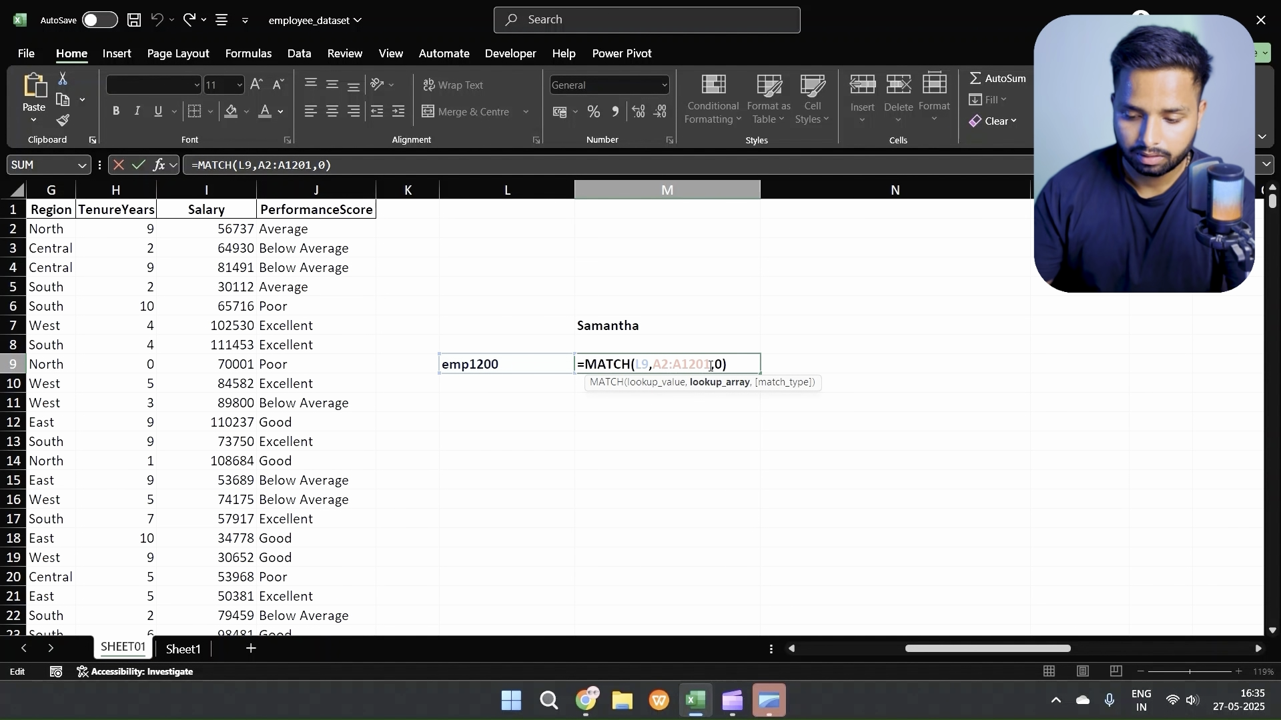
pyautogui.press('Return')
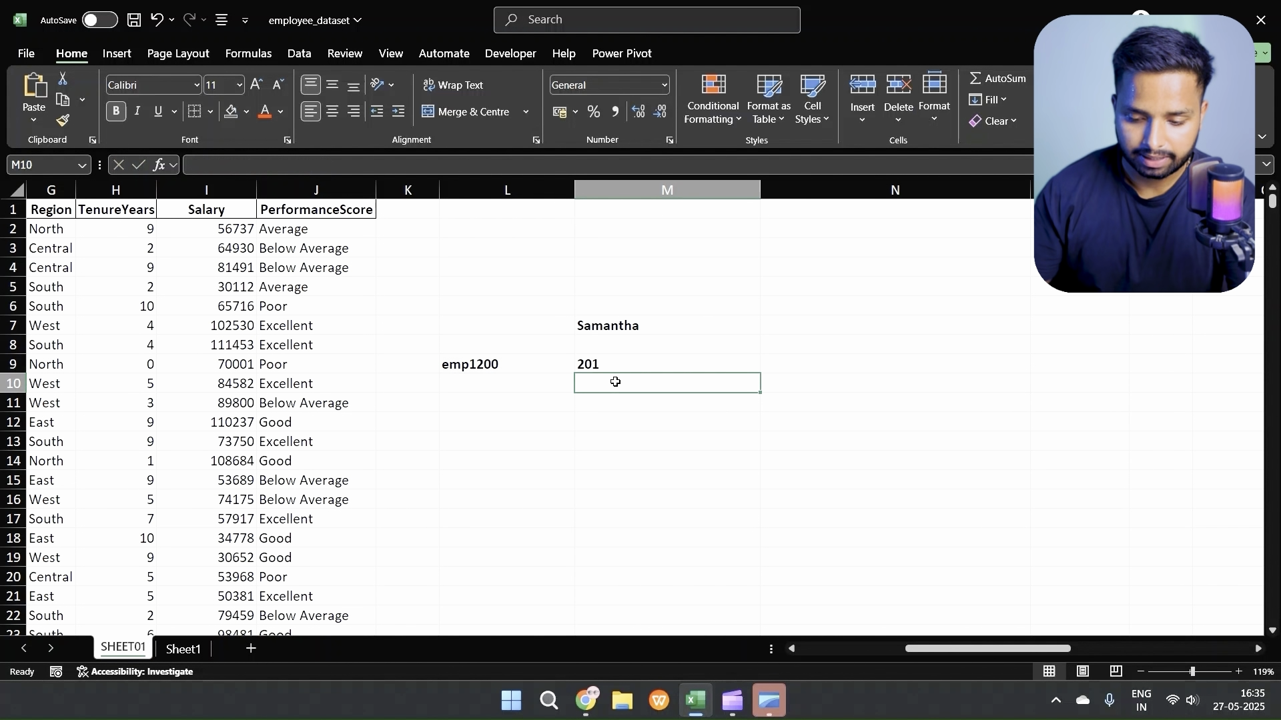
# Step: Replace the lookup value in L9 with the employee ID from sheet row 6
pyautogui.click(536, 368)
pyautogui.doubleClick(536, 368)
pyautogui.press('BackSpace')
pyautogui.press('BackSpace')
pyautogui.press('BackSpace')
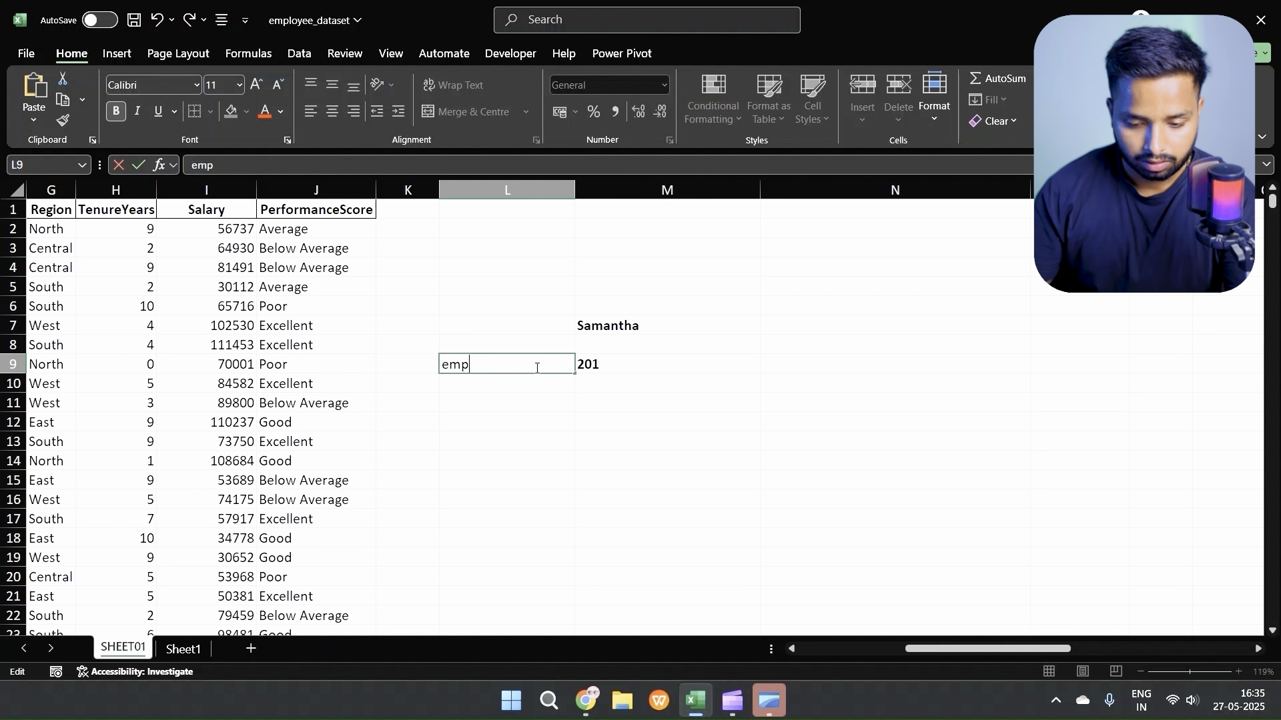
pyautogui.press('BackSpace')
pyautogui.press('BackSpace')
pyautogui.press('BackSpace')
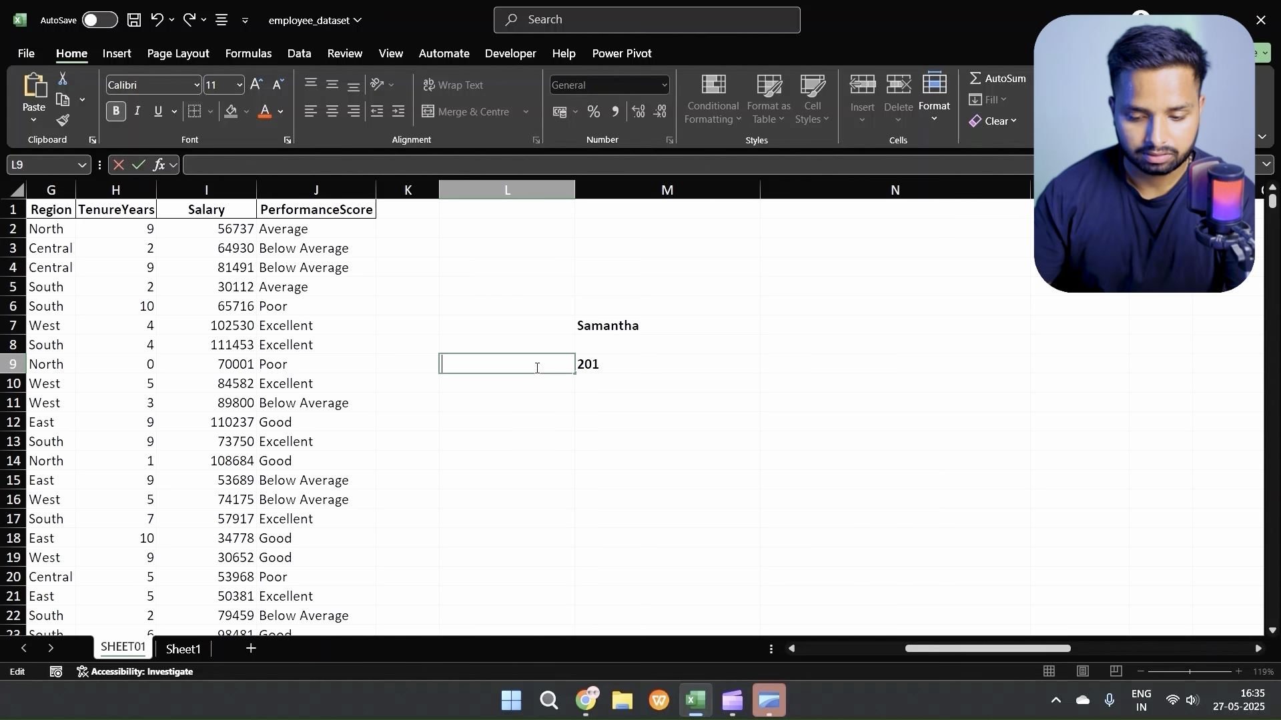
pyautogui.click(430, 456)
pyautogui.hscroll(-3, 434, 456)
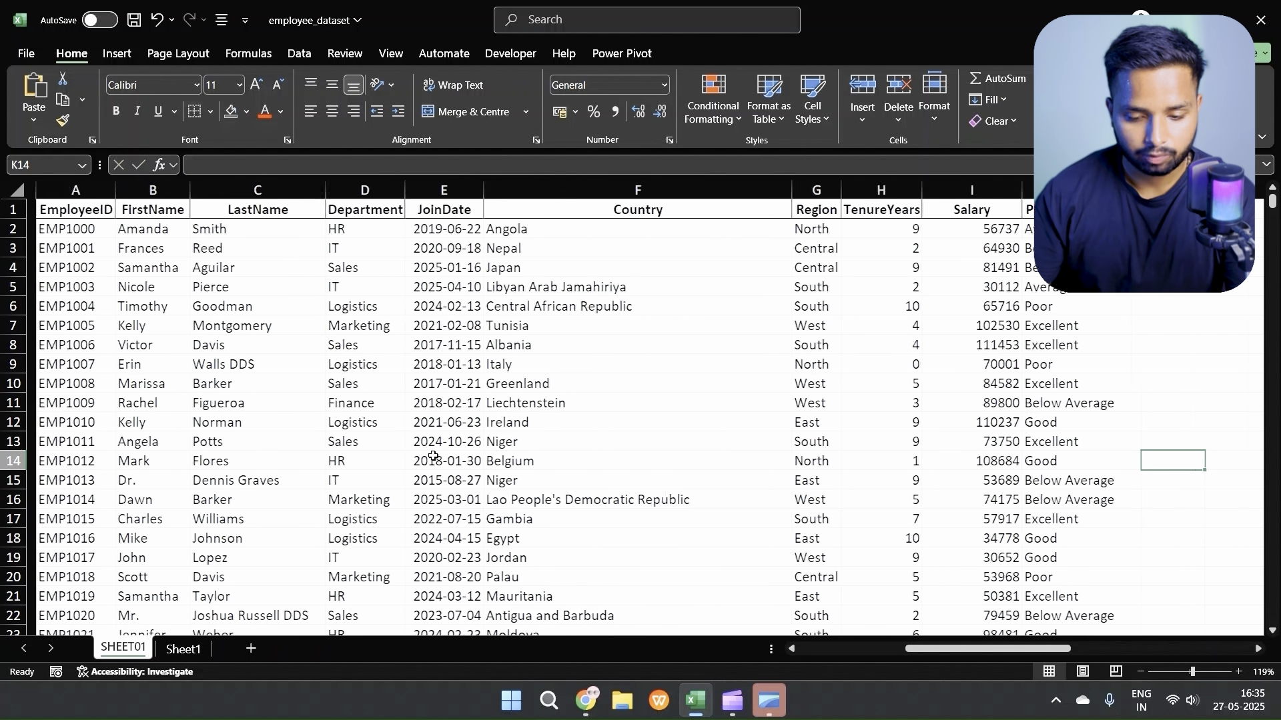
pyautogui.hscroll(5, 486, 366)
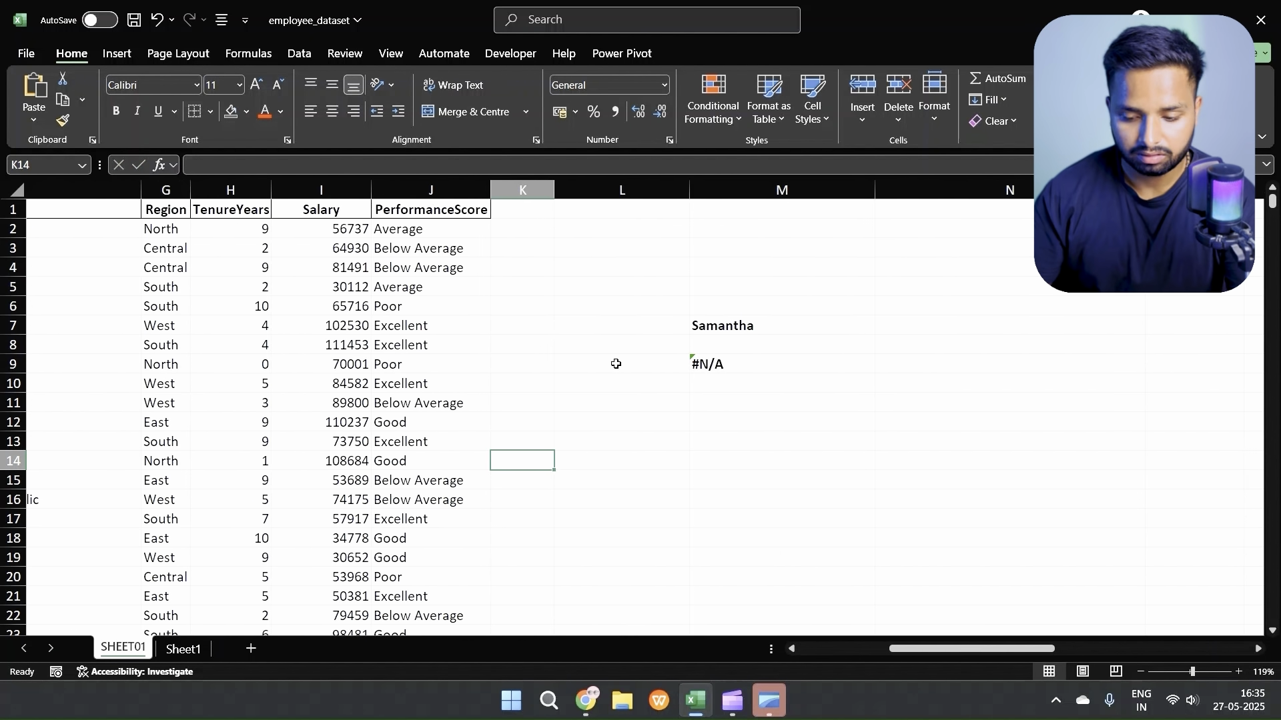
pyautogui.click(616, 365)
pyautogui.write('emp1004')
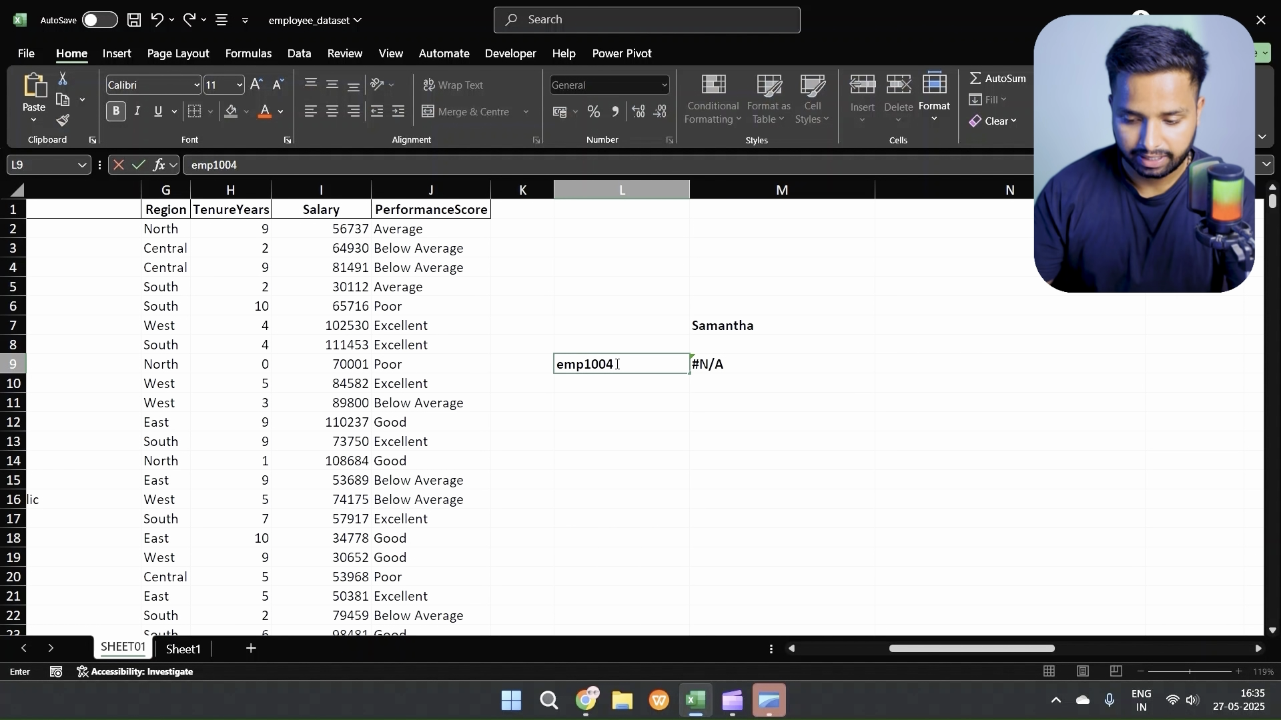
pyautogui.press('Return')
# Step: Check the MATCH result in M9 against the employee's position in the EmployeeID column, counting from A2
pyautogui.click(726, 364)
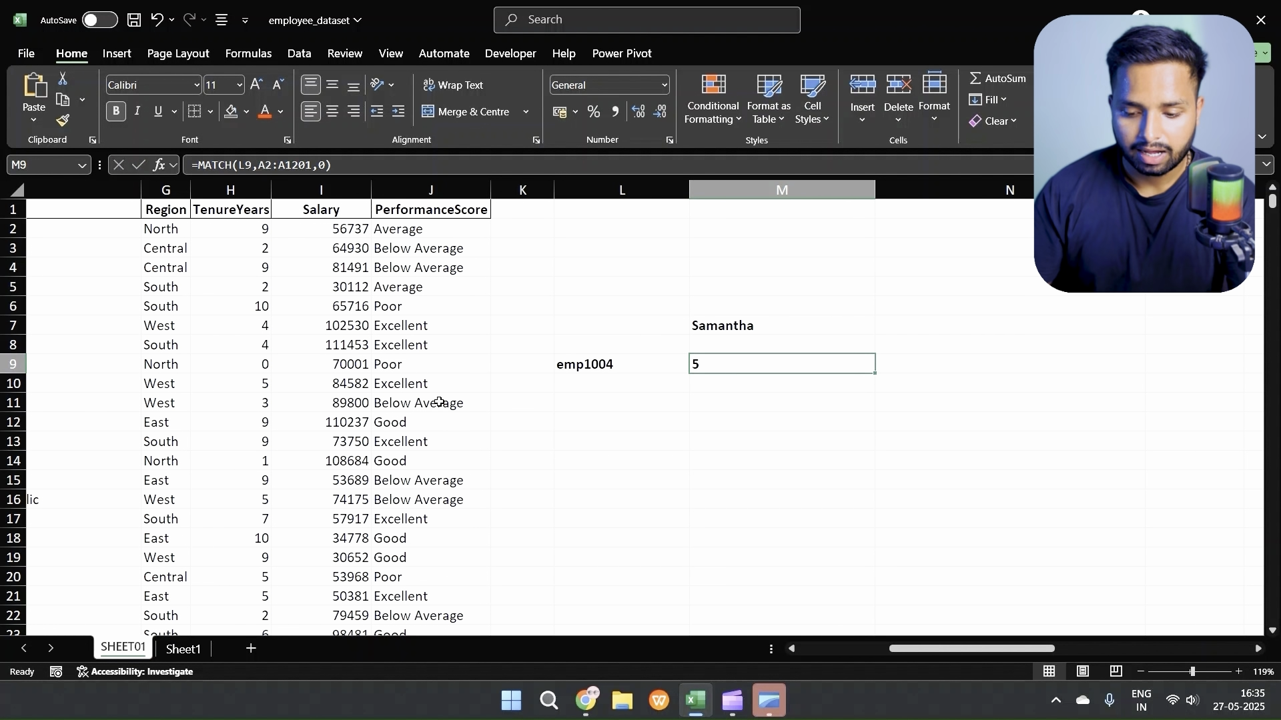
pyautogui.hscroll(-5, 439, 403)
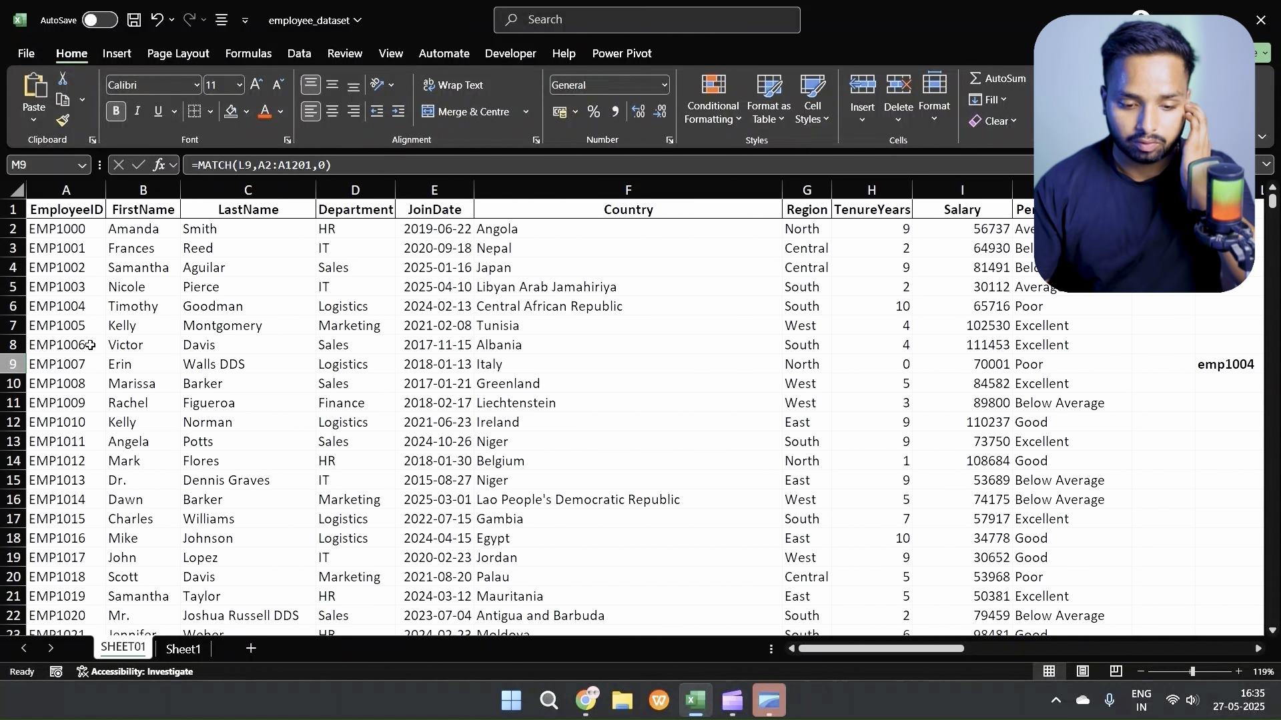
pyautogui.click(40, 308)
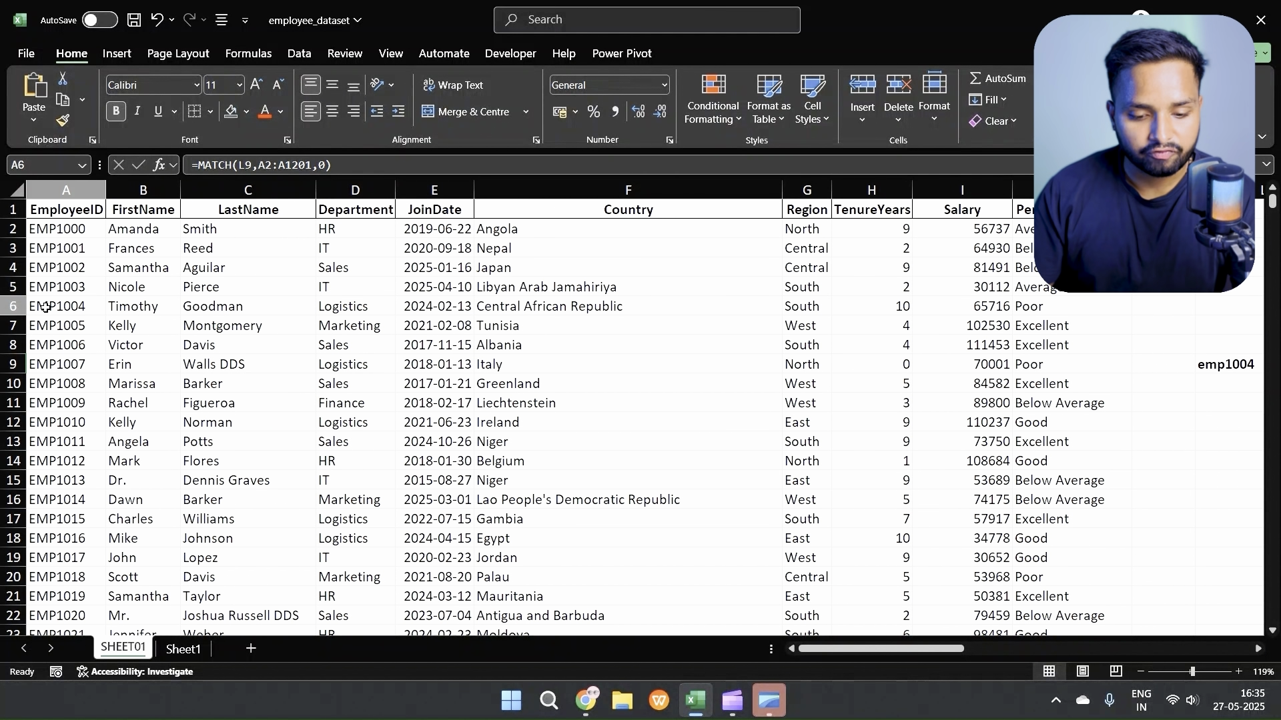
pyautogui.click(56, 229)
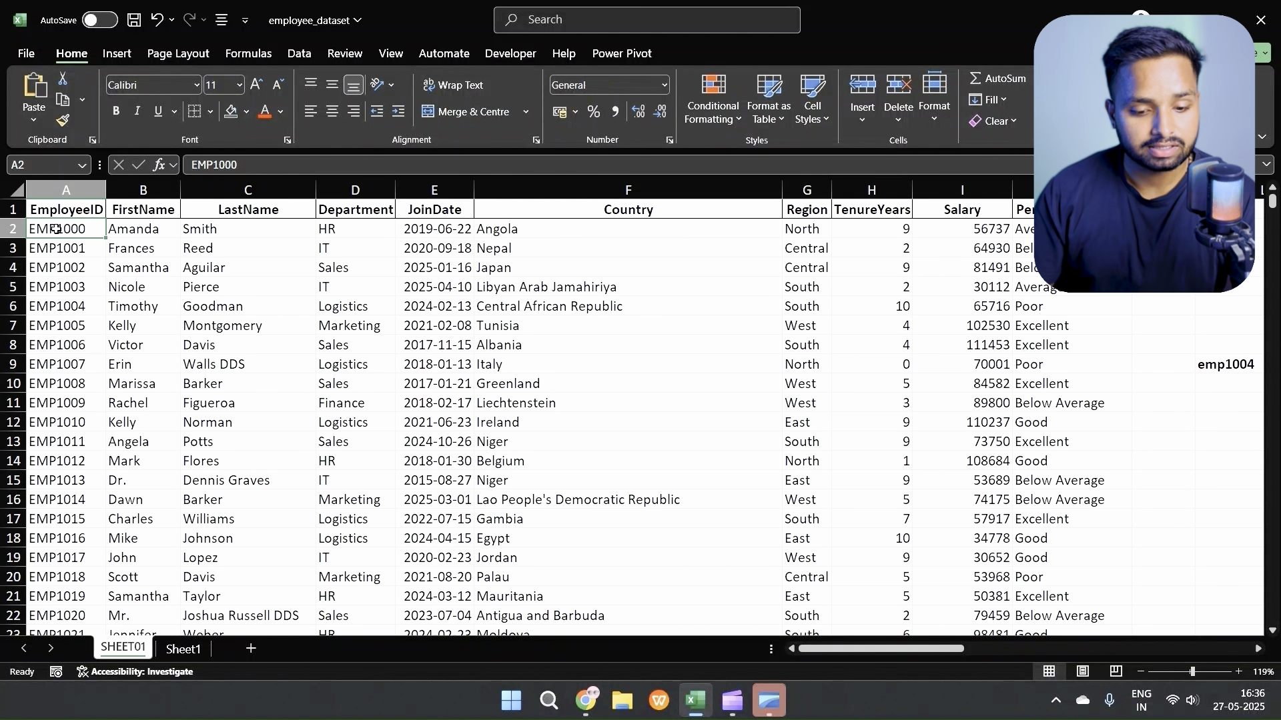
pyautogui.click(64, 309)
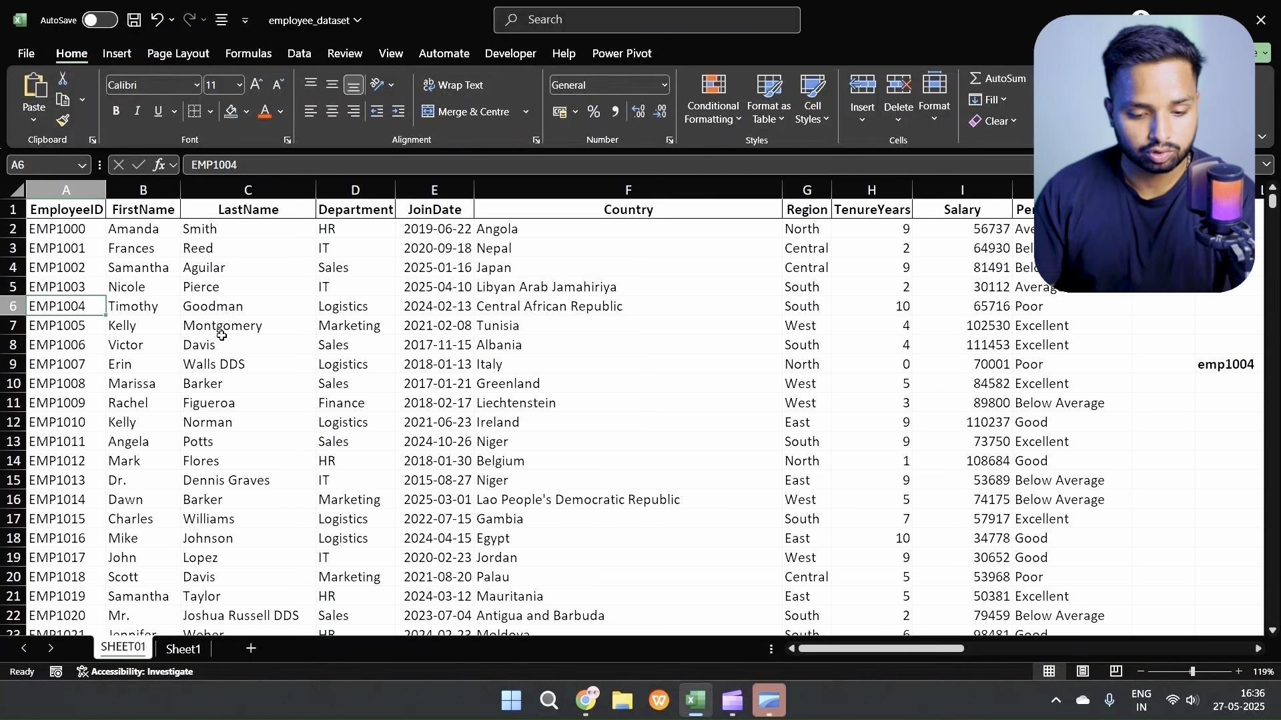
pyautogui.hscroll(5, 272, 345)
pyautogui.hscroll(-1, 272, 345)
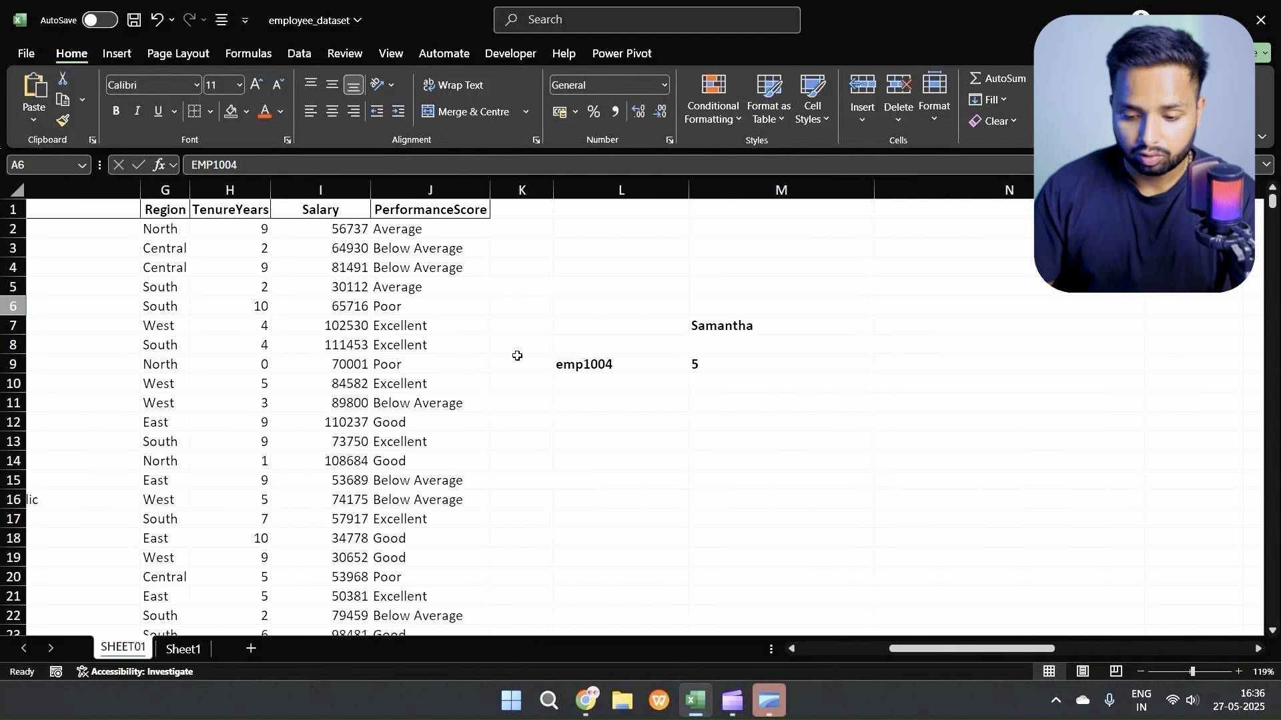
# Step: Change the lookup array of the MATCH formula in M9 to A1:A1201 so the header row is included
pyautogui.click(713, 366)
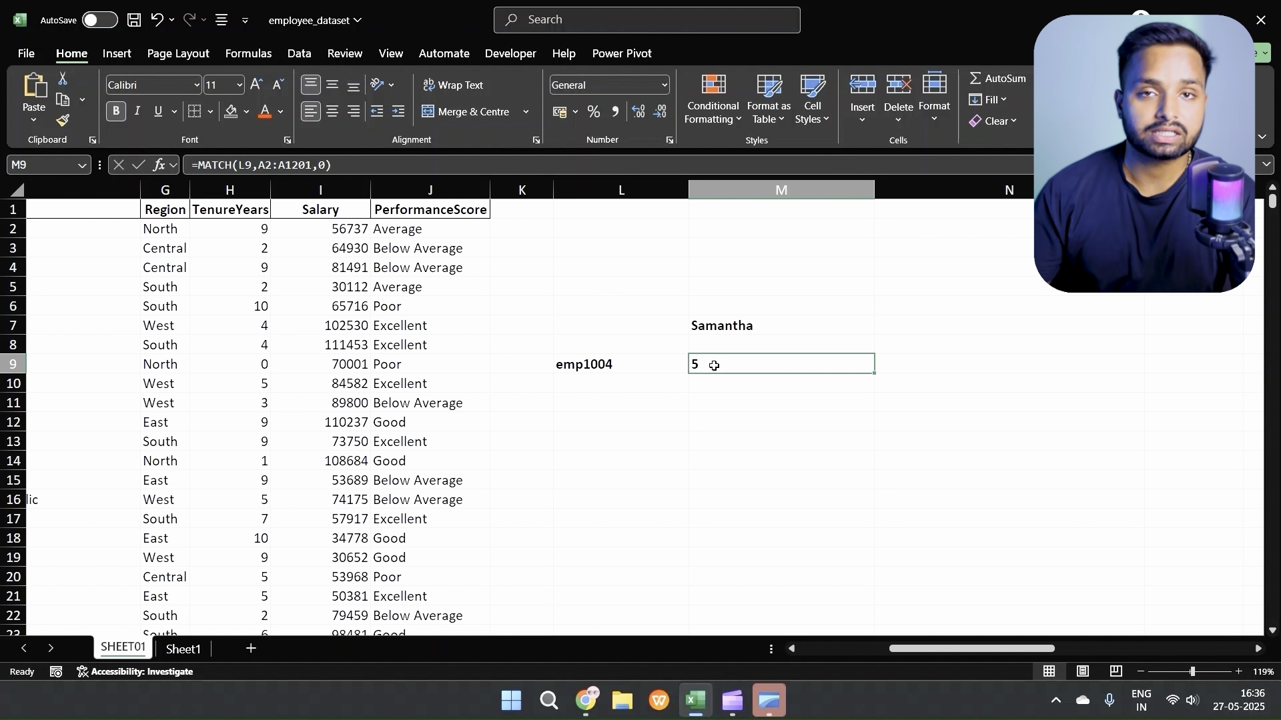
pyautogui.doubleClick(714, 365)
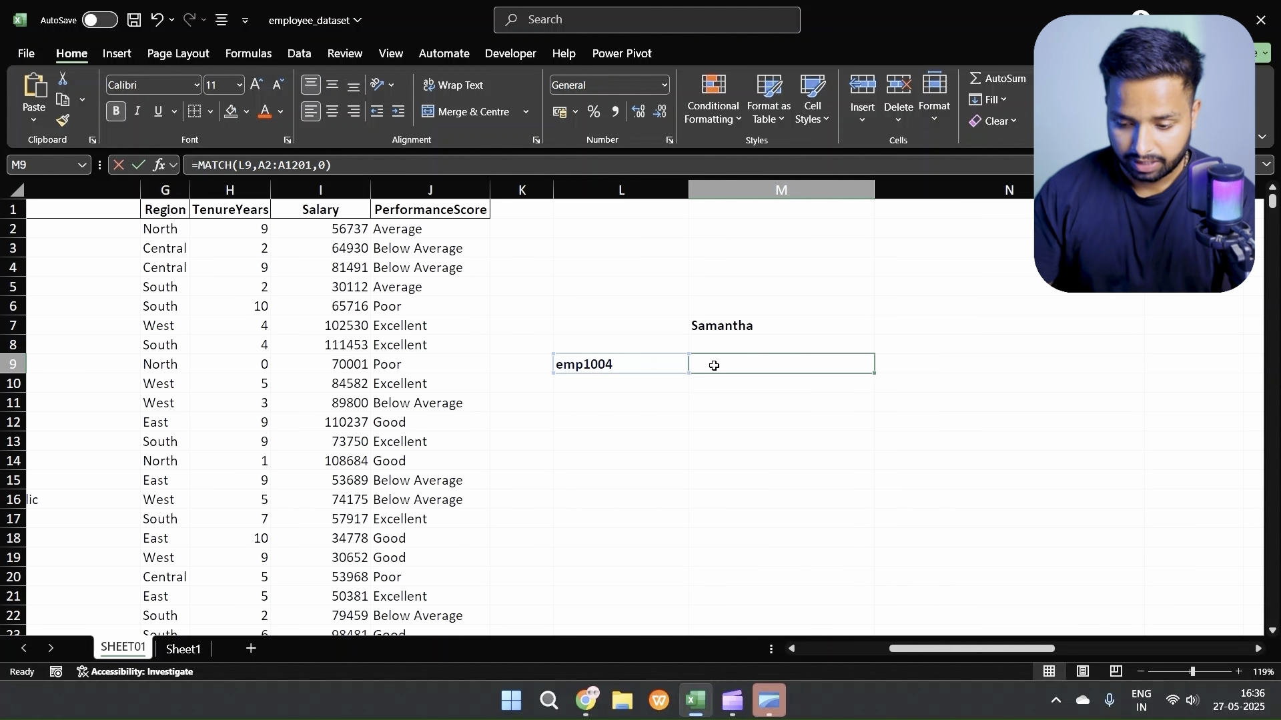
pyautogui.click(781, 366)
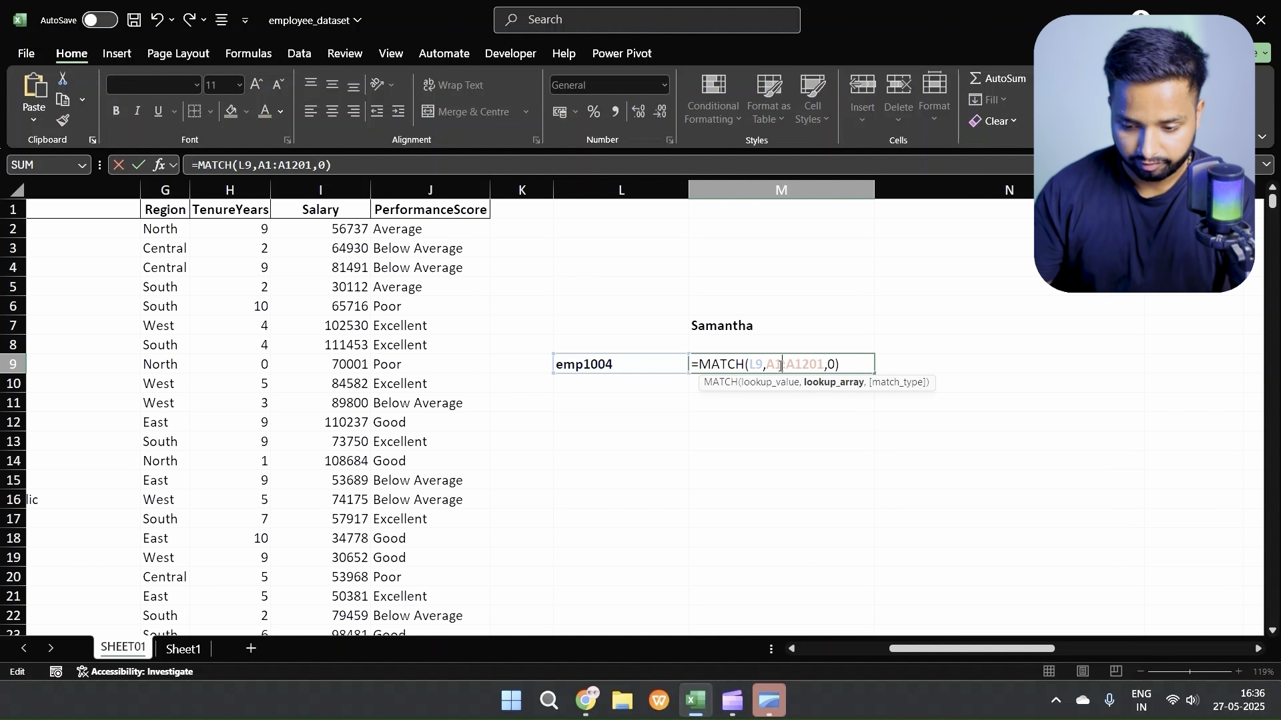
pyautogui.press('Return')
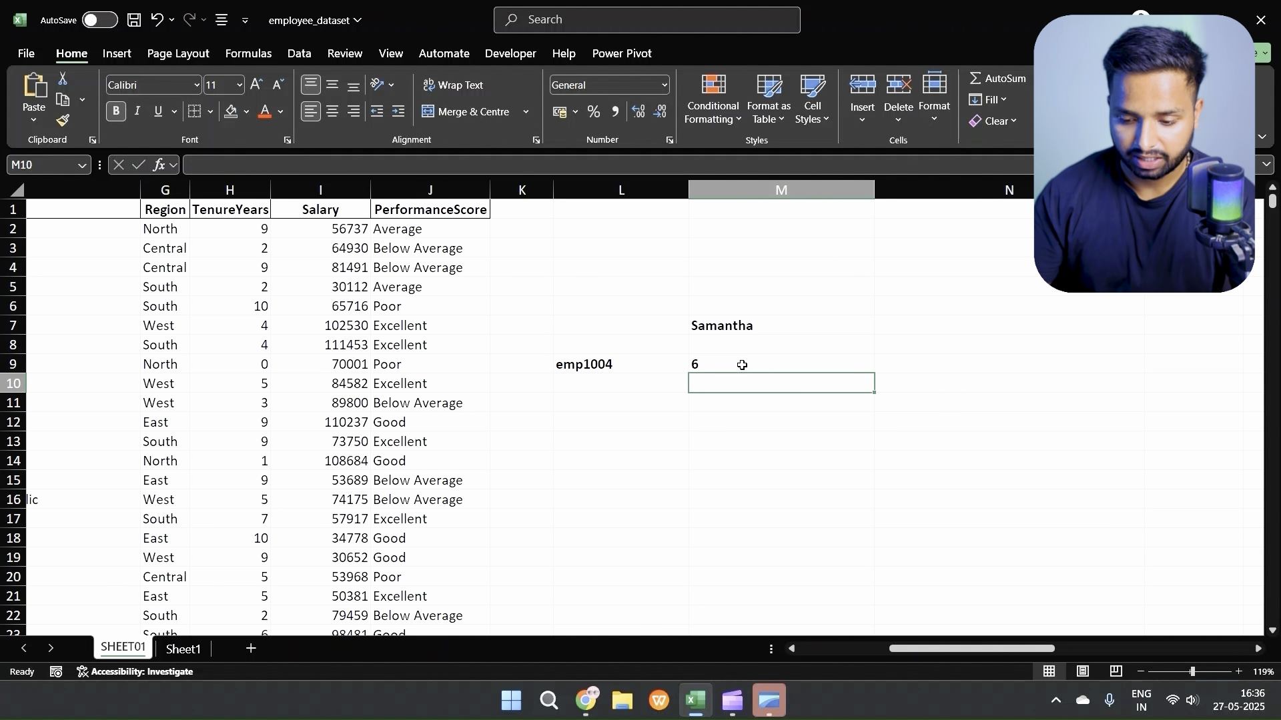
# Step: Compare the updated MATCH result in M9 with the employee's sheet row, counting from the EmployeeID header in A1
pyautogui.doubleClick(742, 365)
pyautogui.click(638, 368)
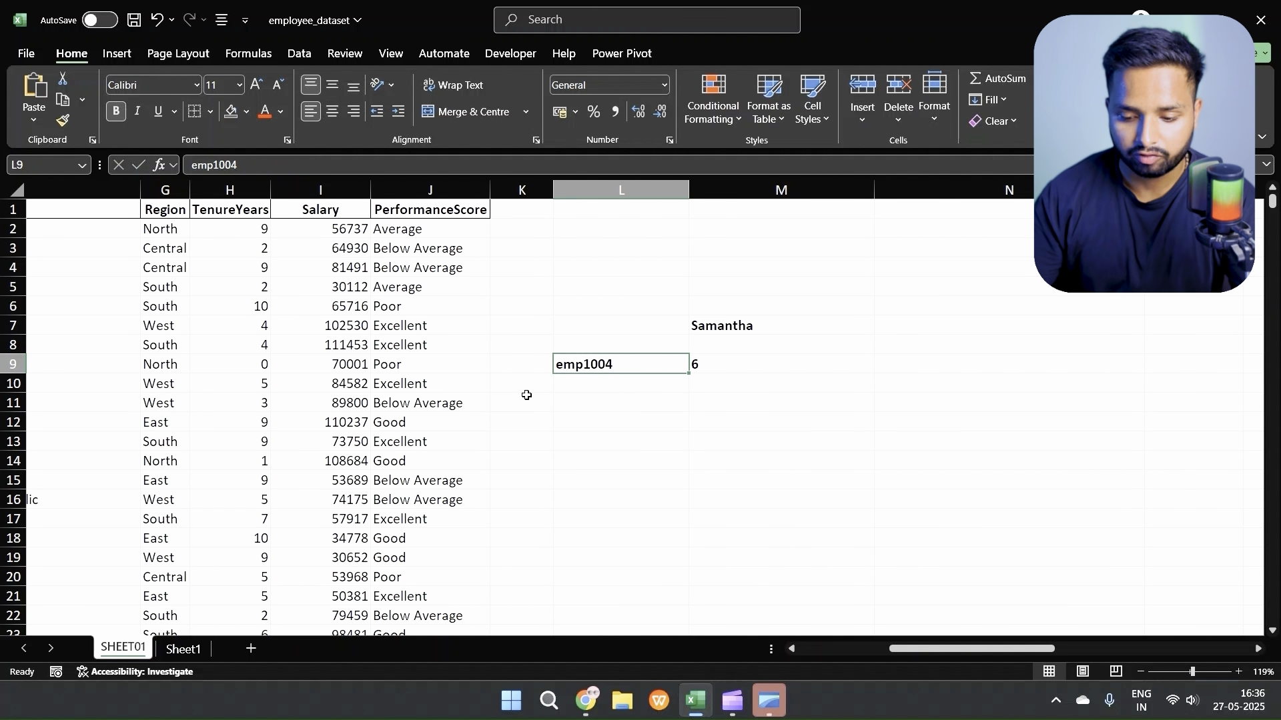
pyautogui.hscroll(-3, 527, 395)
pyautogui.click(84, 207)
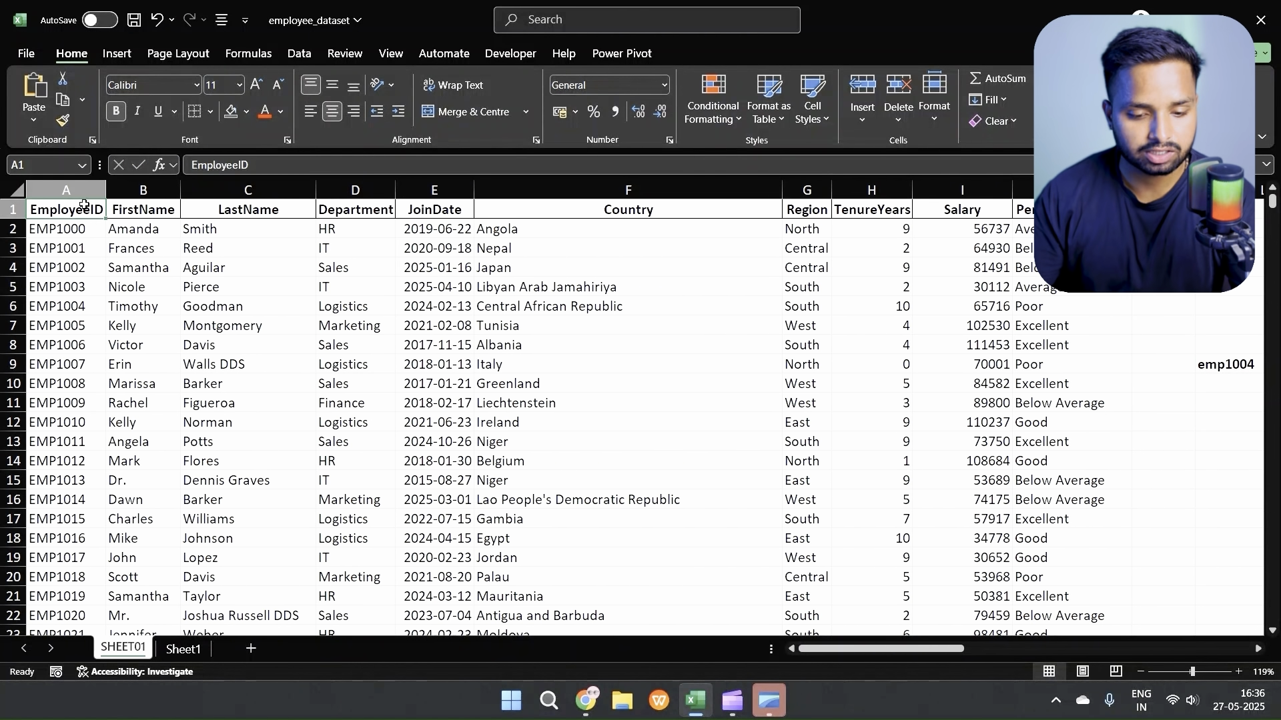
pyautogui.click(12, 306)
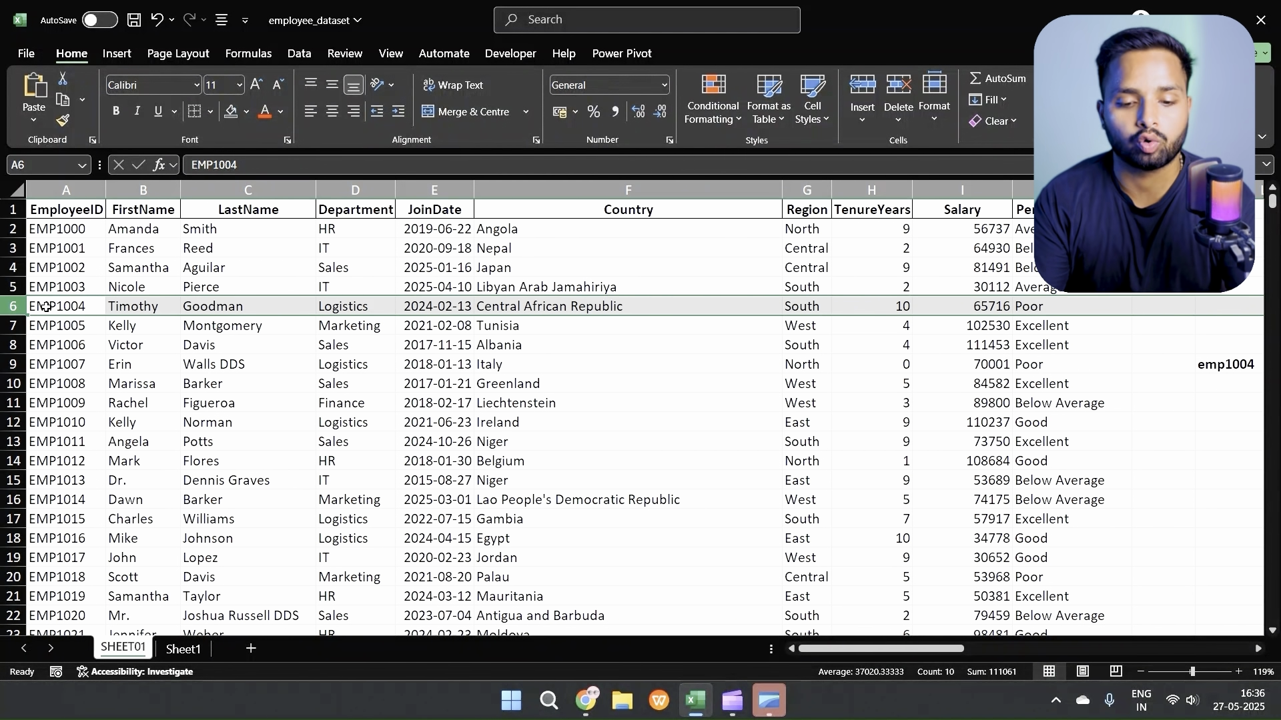
pyautogui.hscroll(6, 607, 437)
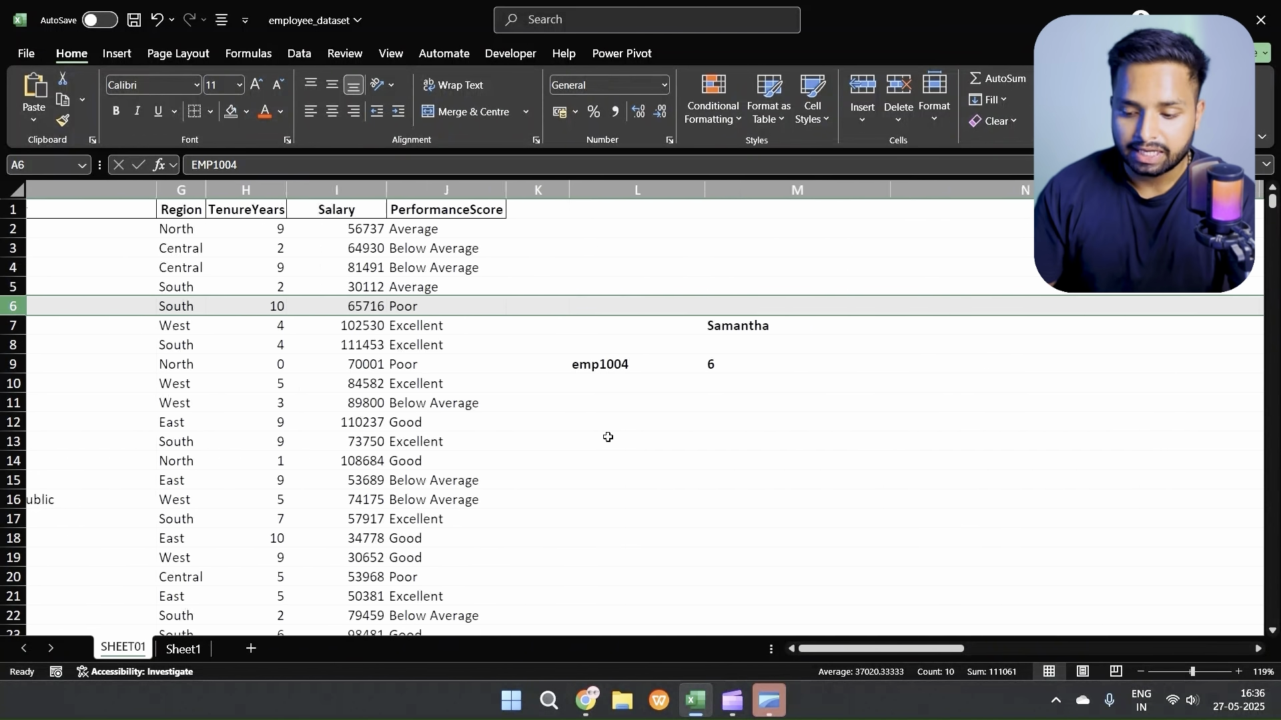
# Step: Begin a MATCH formula in cell M10 with L10 as the lookup value
pyautogui.hscroll(2, 608, 437)
pyautogui.click(632, 383)
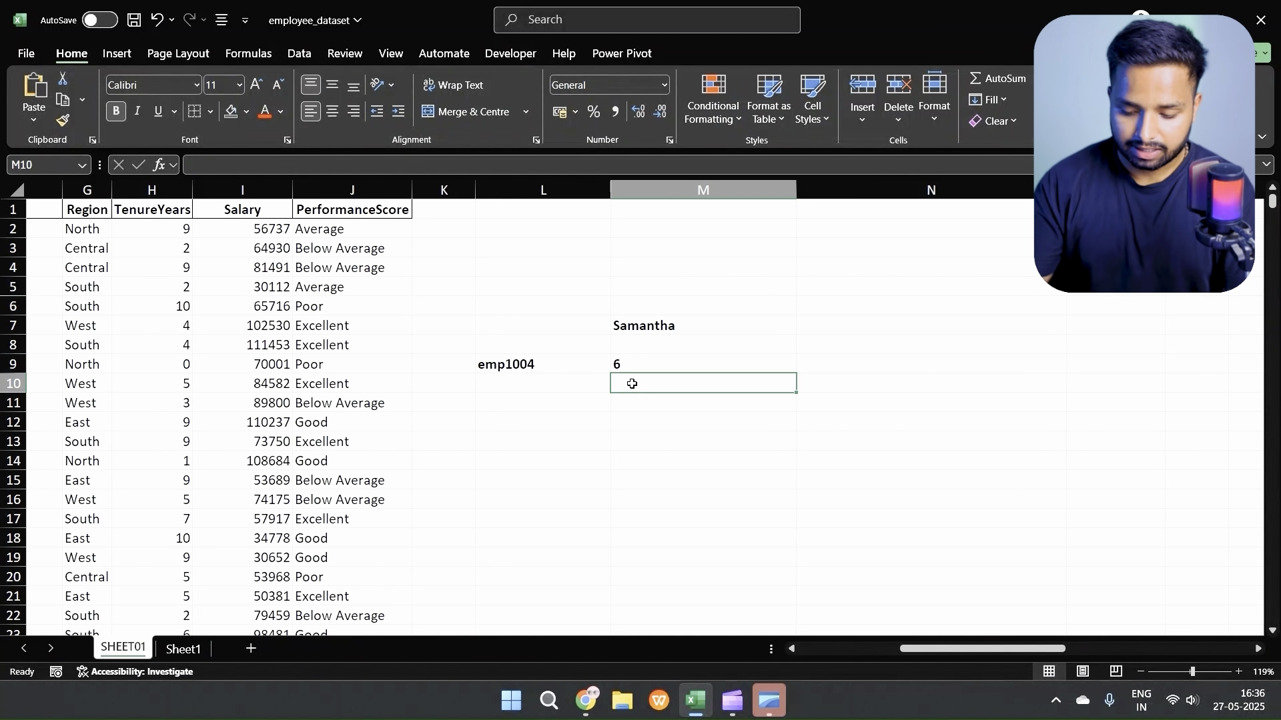
pyautogui.write('=match(')
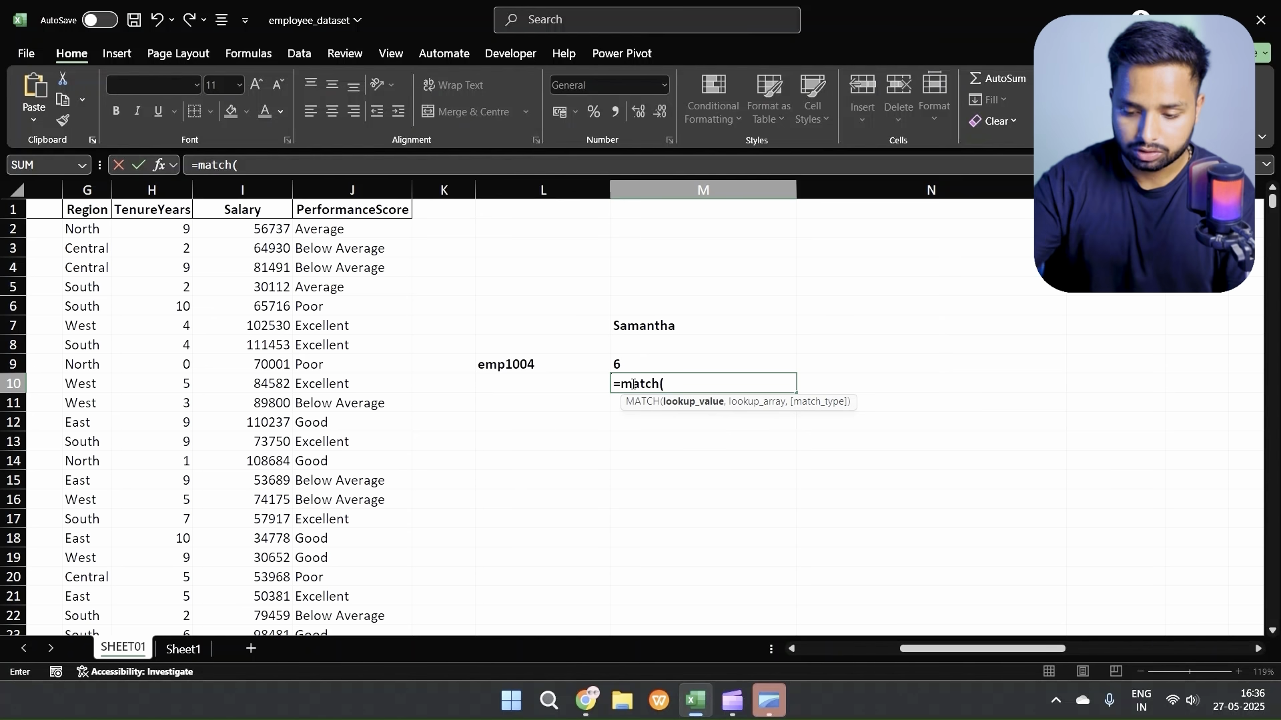
pyautogui.click(497, 380)
pyautogui.write(',')
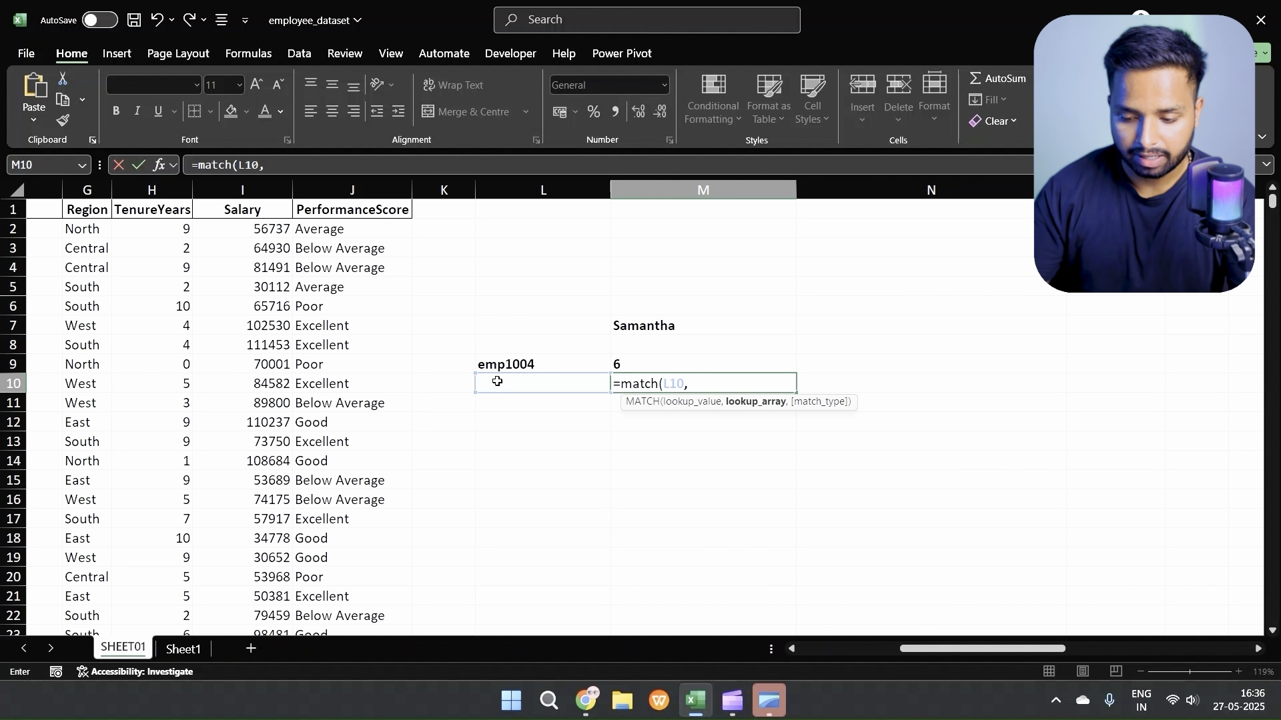
# Step: Complete the MATCH formula in M10 with the header row A1:J1 as lookup array and match type 0
pyautogui.hscroll(-6, 498, 381)
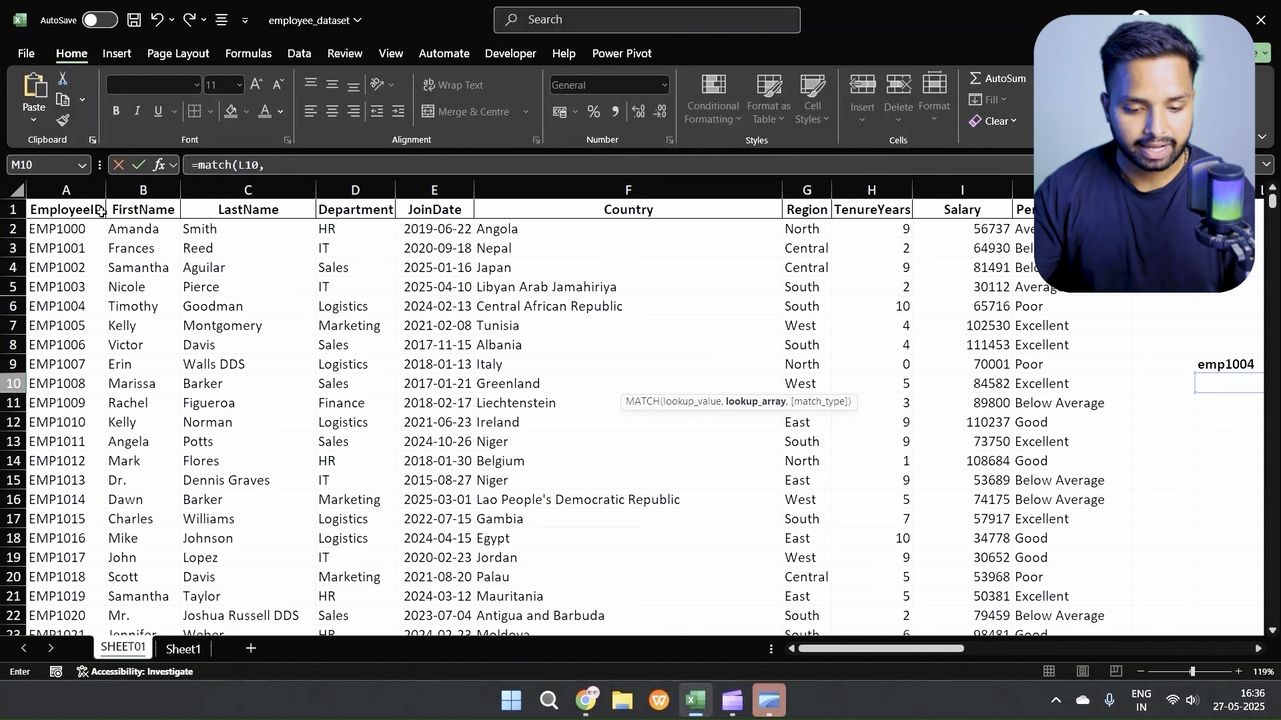
pyautogui.click(78, 210)
pyautogui.hotkey('ctrl', 'shift', 'Right')
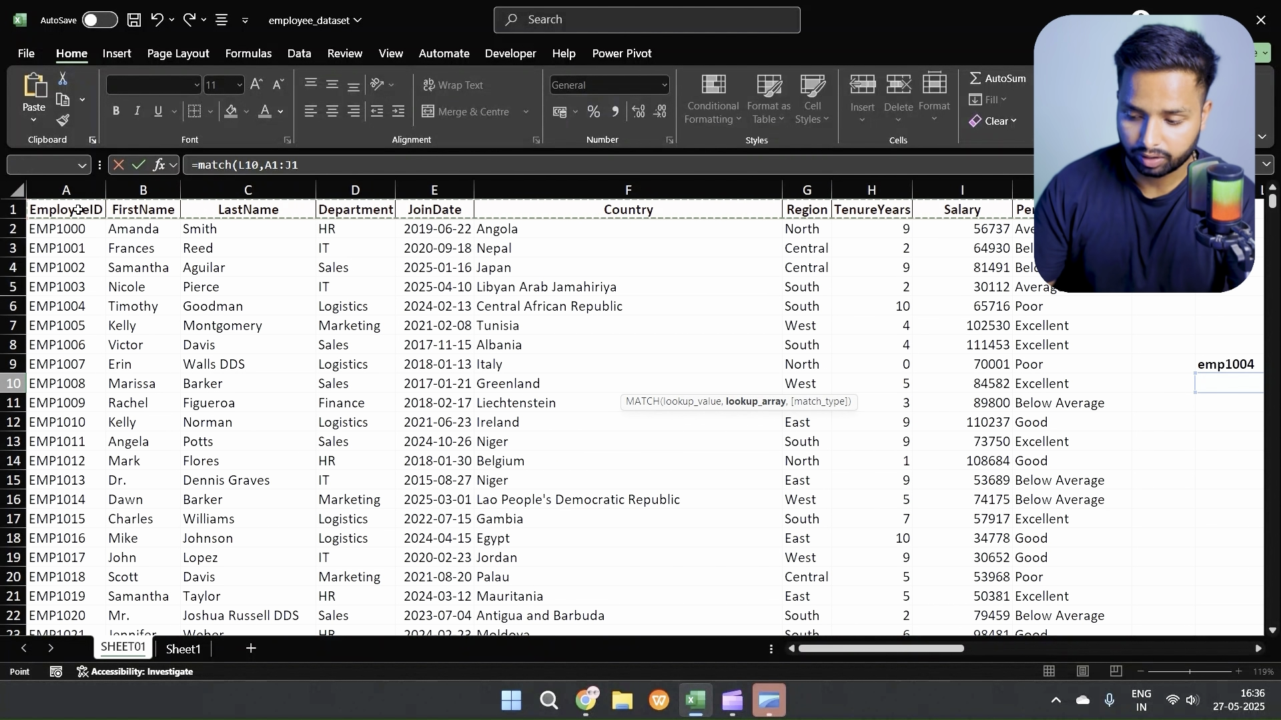
pyautogui.write(',')
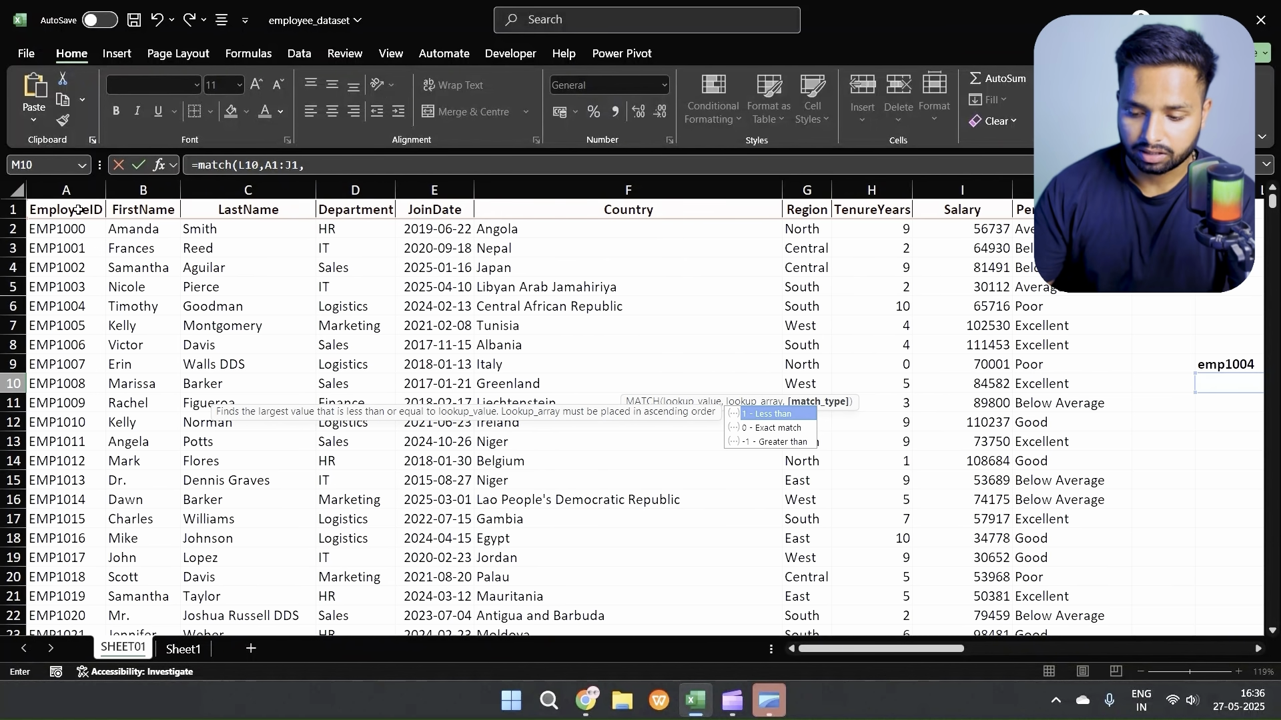
pyautogui.write('0')
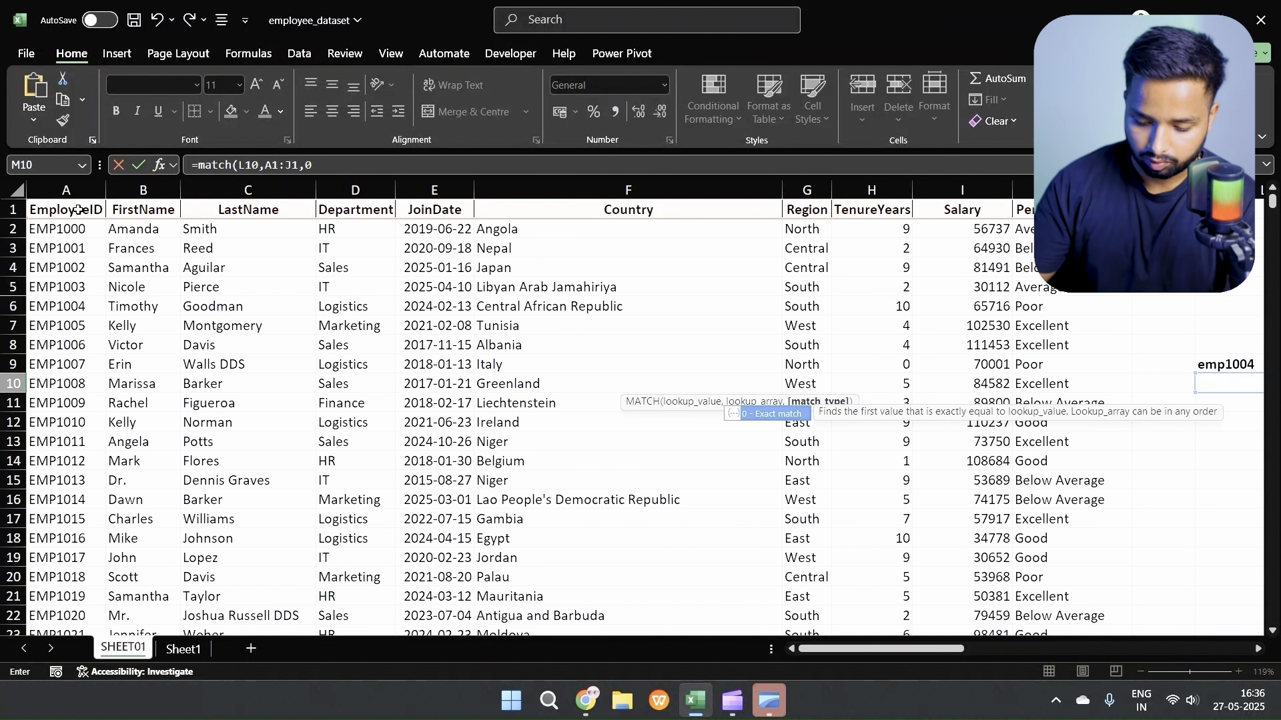
pyautogui.write(')')
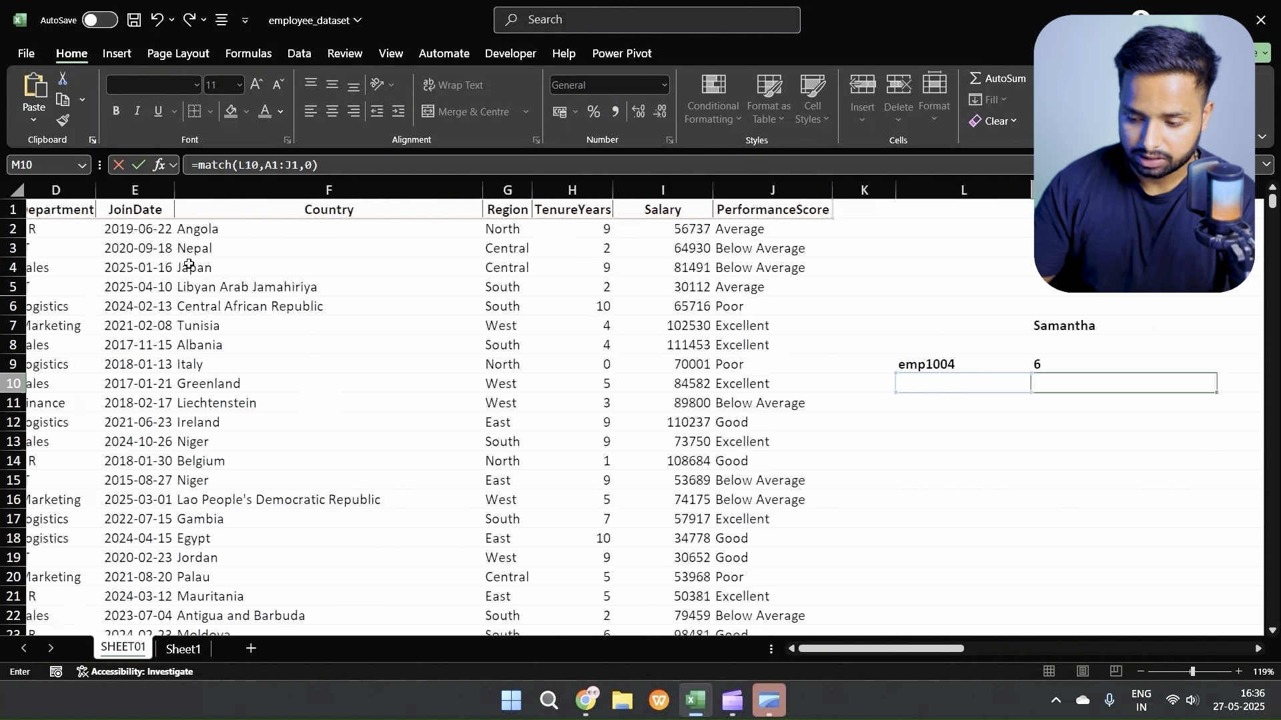
pyautogui.hscroll(3, 661, 389)
pyautogui.hscroll(3, 661, 388)
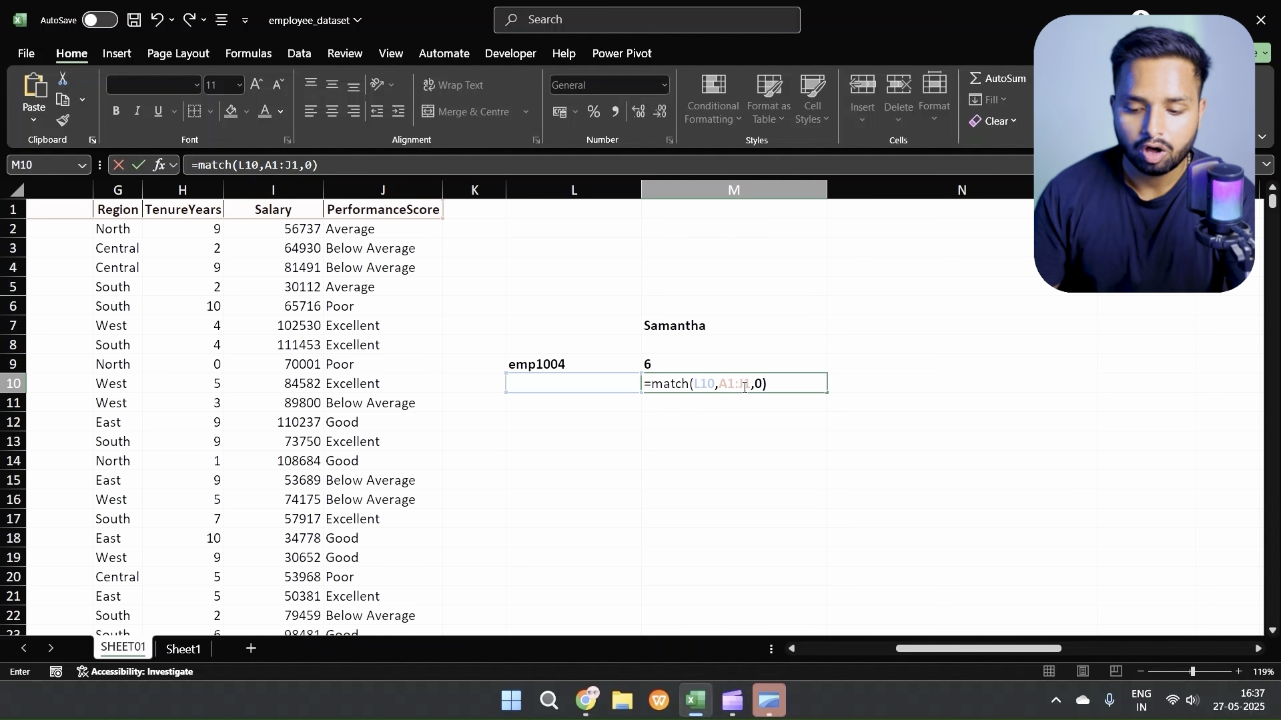
pyautogui.press('Return')
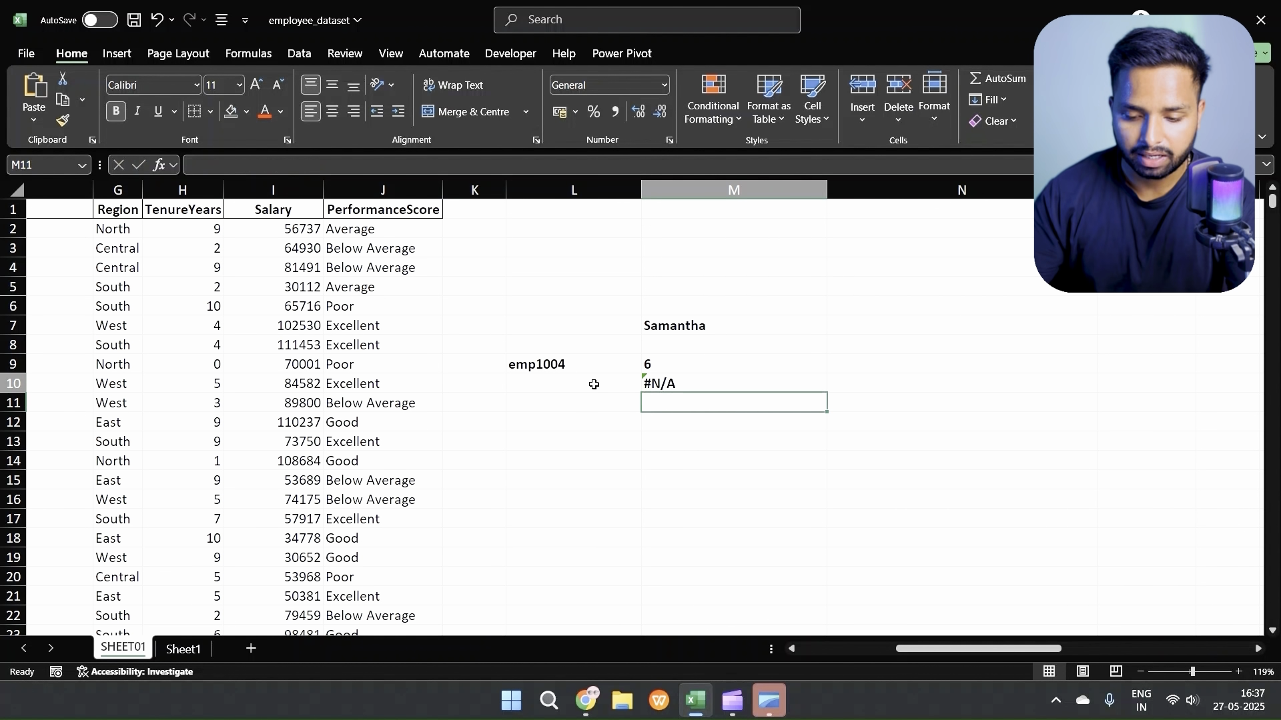
# Step: Enter Salary in L10 as the column header for the MATCH formula in M10 to look up
pyautogui.click(594, 385)
pyautogui.write('W')
pyautogui.press('BackSpace')
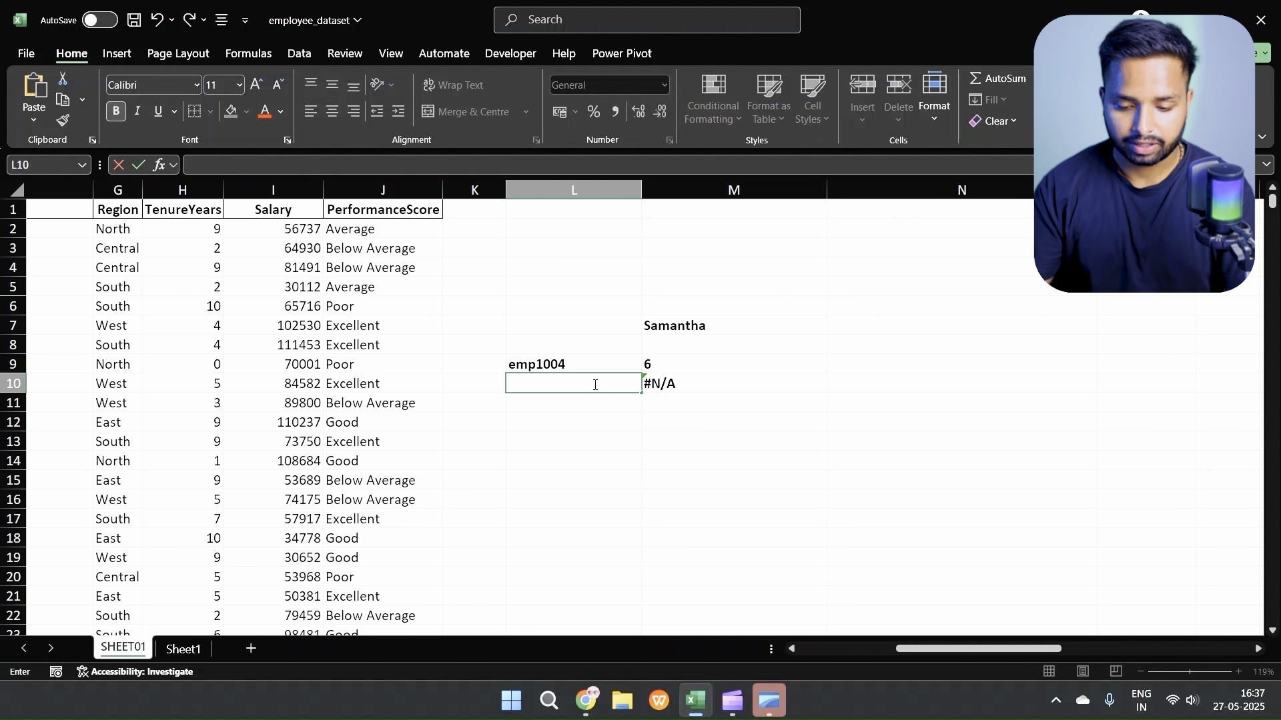
pyautogui.write('Salary')
pyautogui.press('Return')
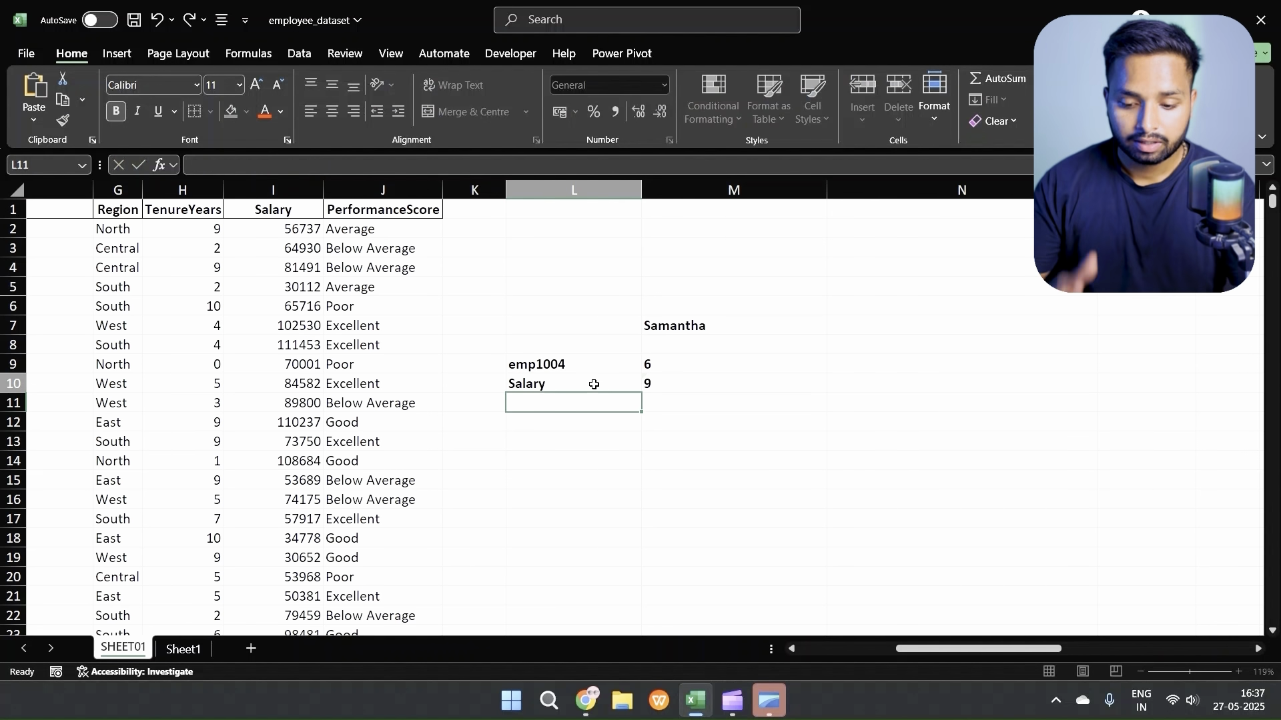
# Step: Review the MATCH formula in M10 and the INDEX formula with fixed row and column numbers in M7
pyautogui.click(666, 385)
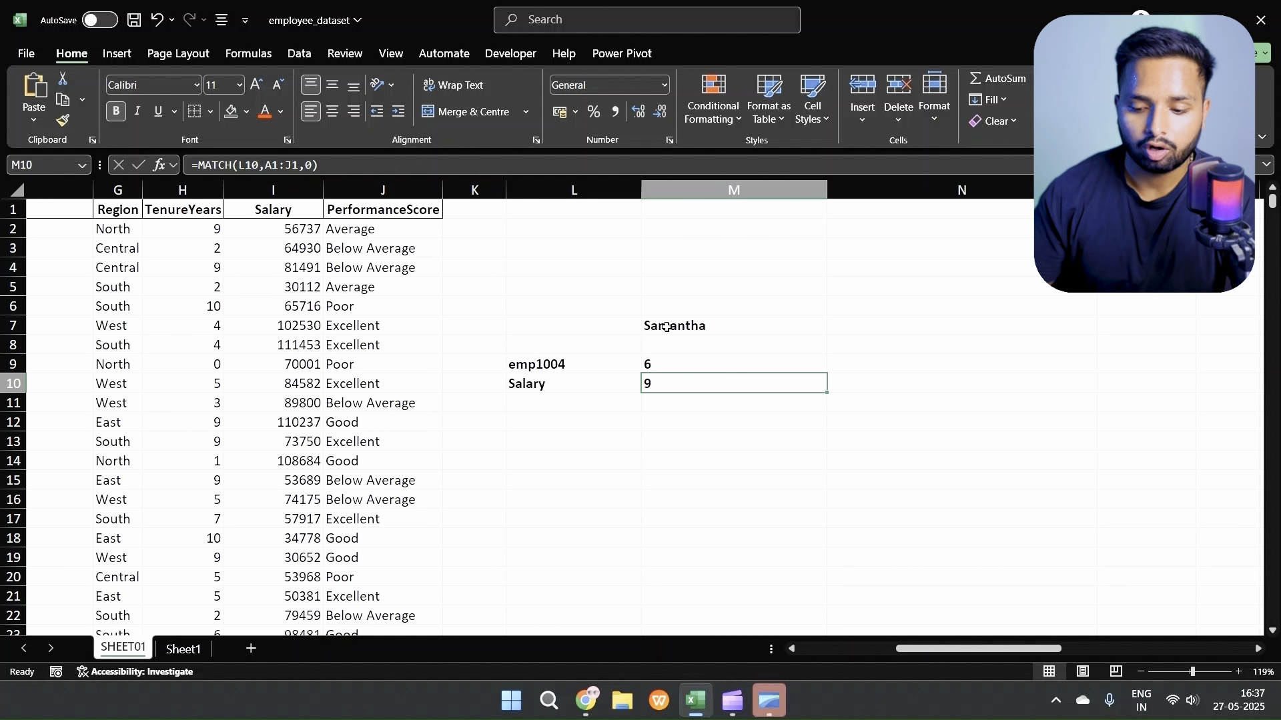
pyautogui.press('Up')
pyautogui.press('Up')
pyautogui.press('Up')
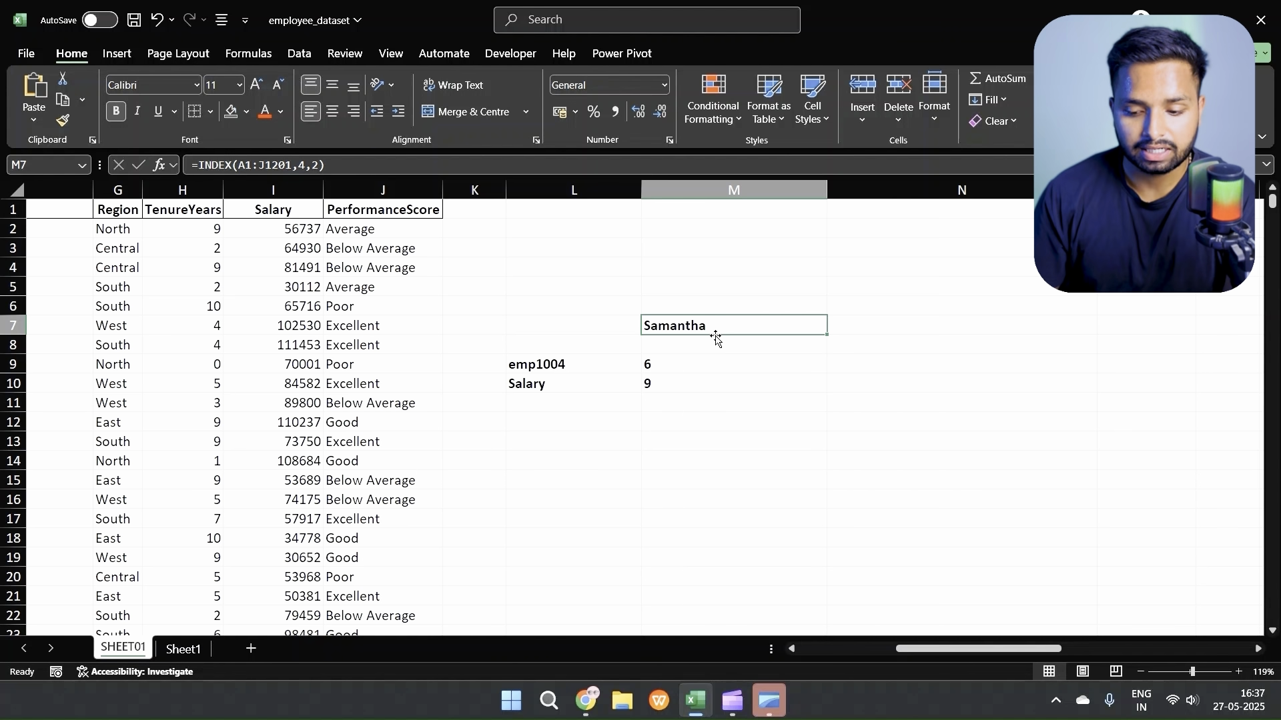
# Step: Begin an INDEX formula in cell M12 with the whole dataset A1:J1201 as its array
pyautogui.click(663, 427)
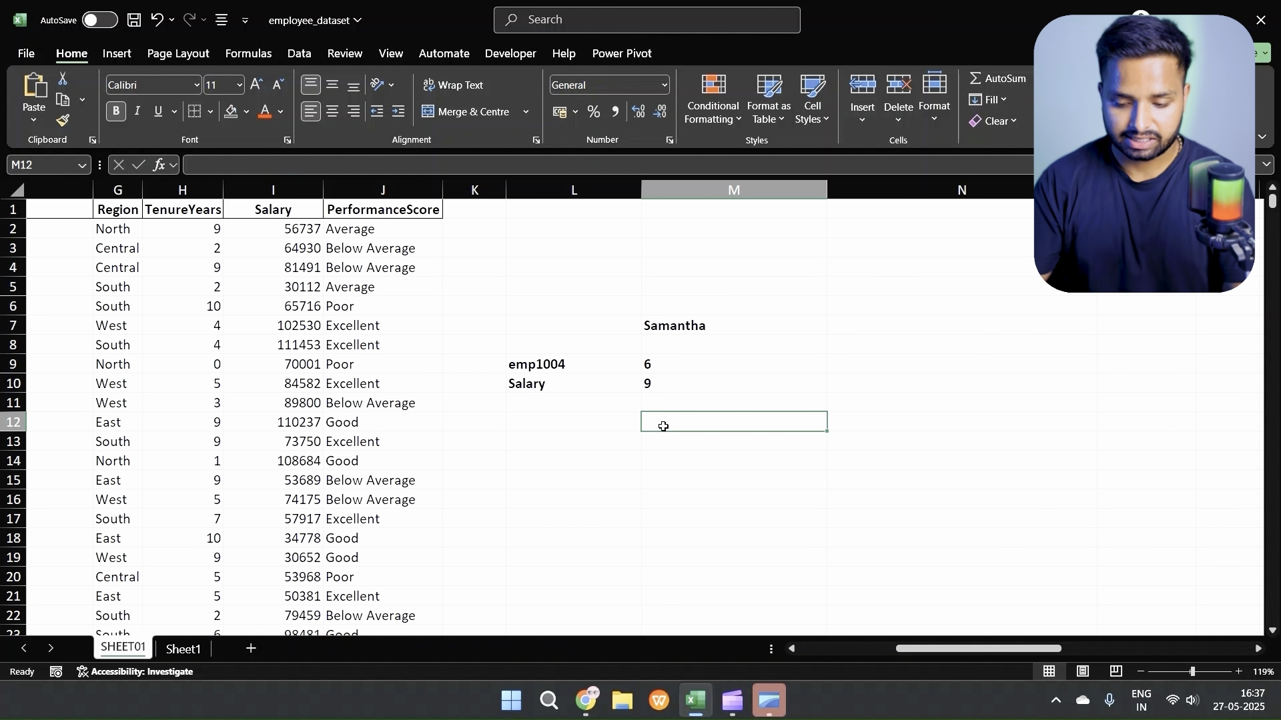
pyautogui.write('=in')
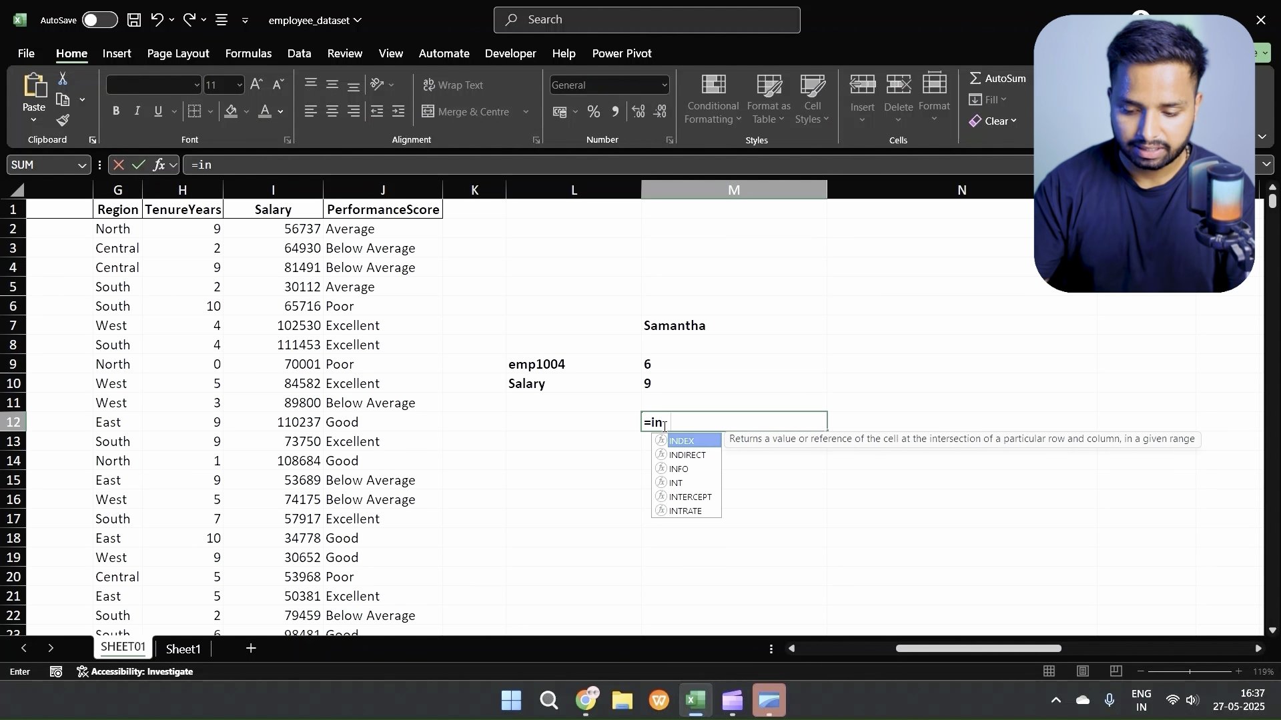
pyautogui.write('dex(')
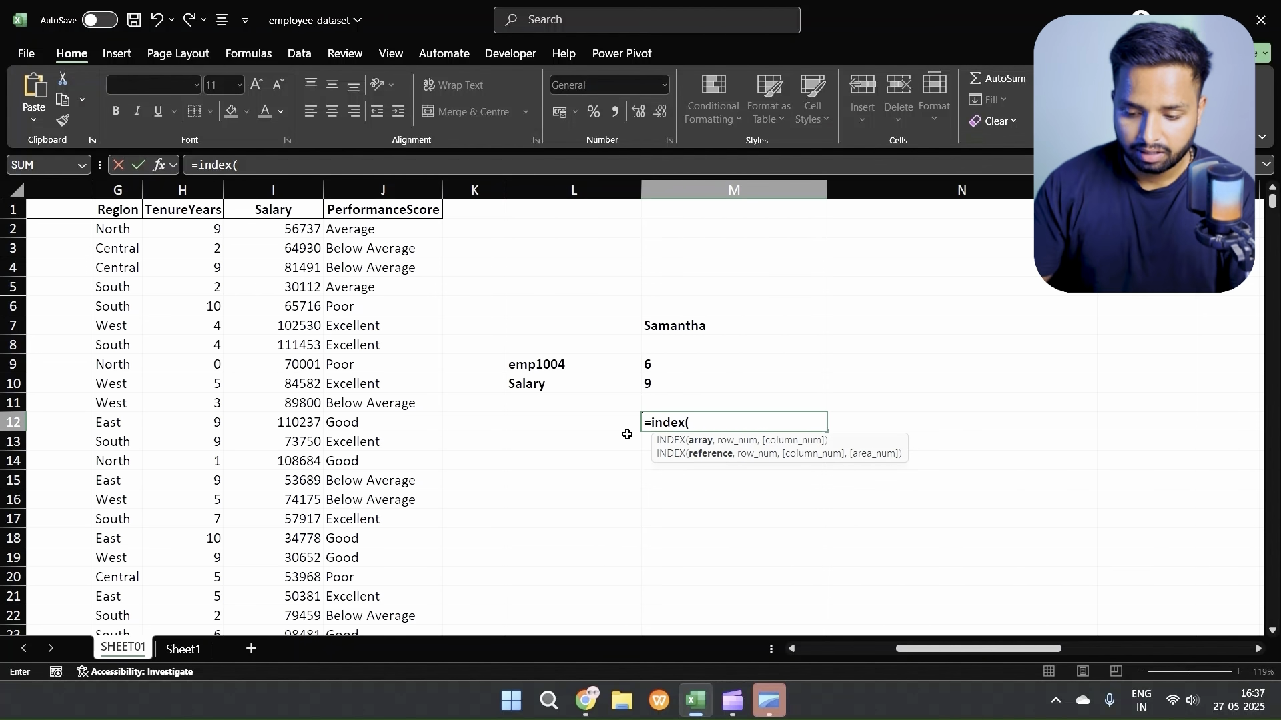
pyautogui.hscroll(-3, 477, 398)
pyautogui.hscroll(-2, 477, 397)
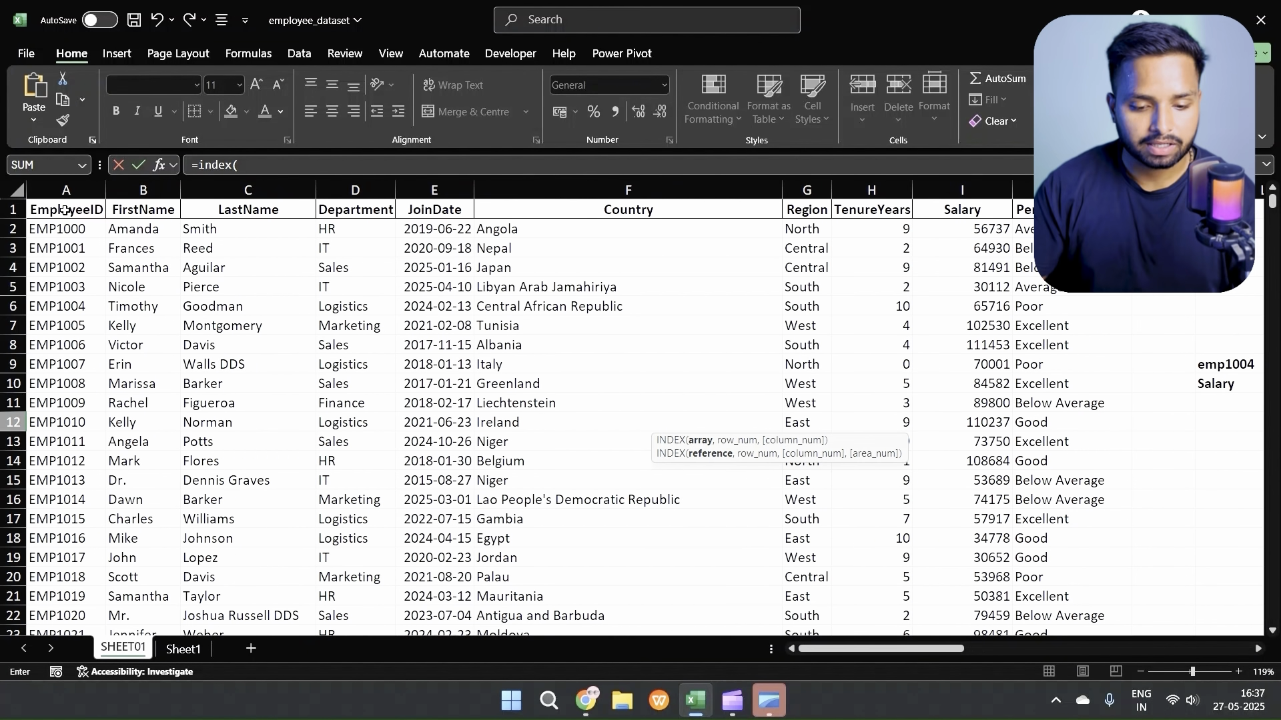
pyautogui.click(64, 210)
pyautogui.hotkey('ctrl', 'shift', 'Right')
pyautogui.hotkey('ctrl', 'shift', 'Down')
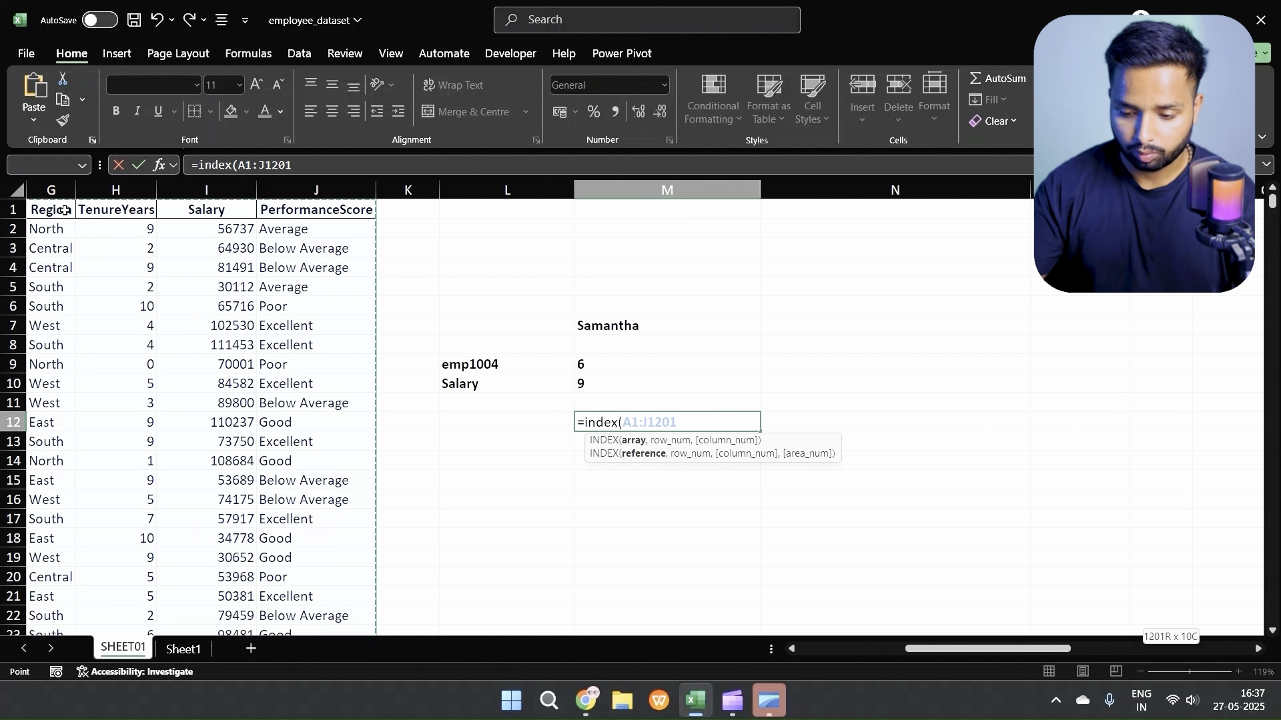
# Step: Add a nested MATCH as the INDEX row number, looking up L9 in A1:A1201 with match type 0
pyautogui.write(',match(')
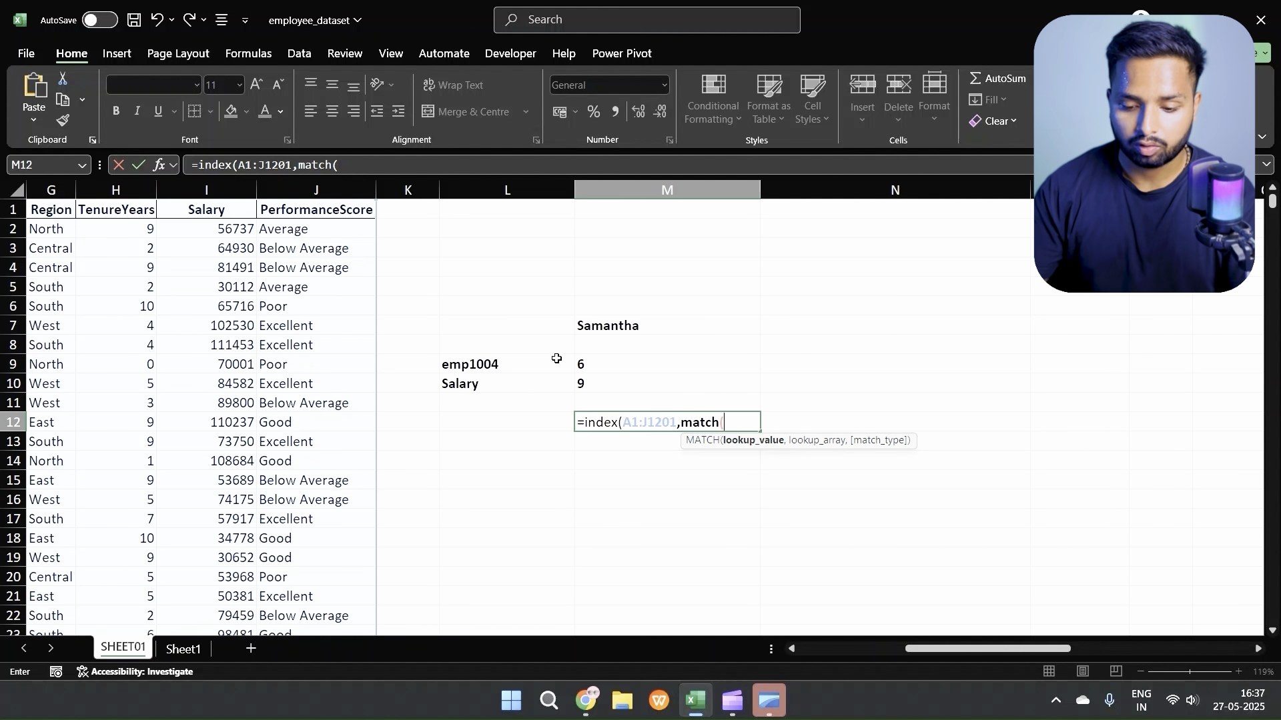
pyautogui.click(493, 364)
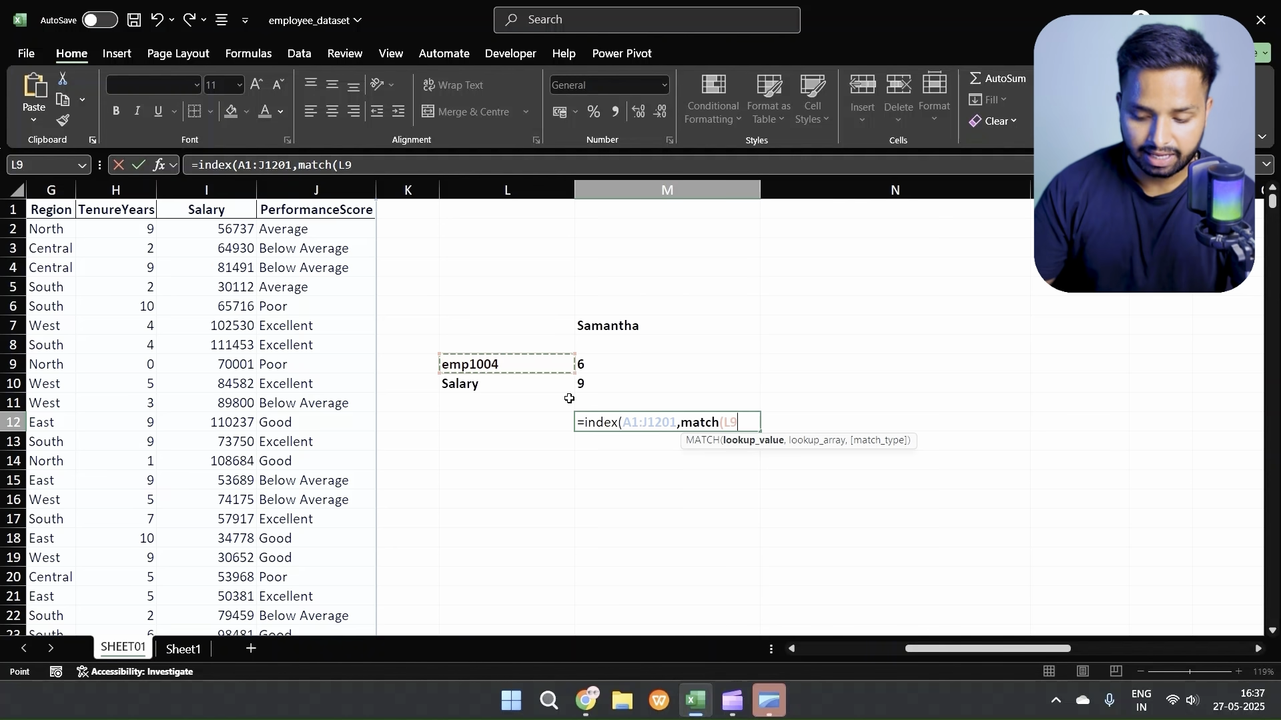
pyautogui.write(',')
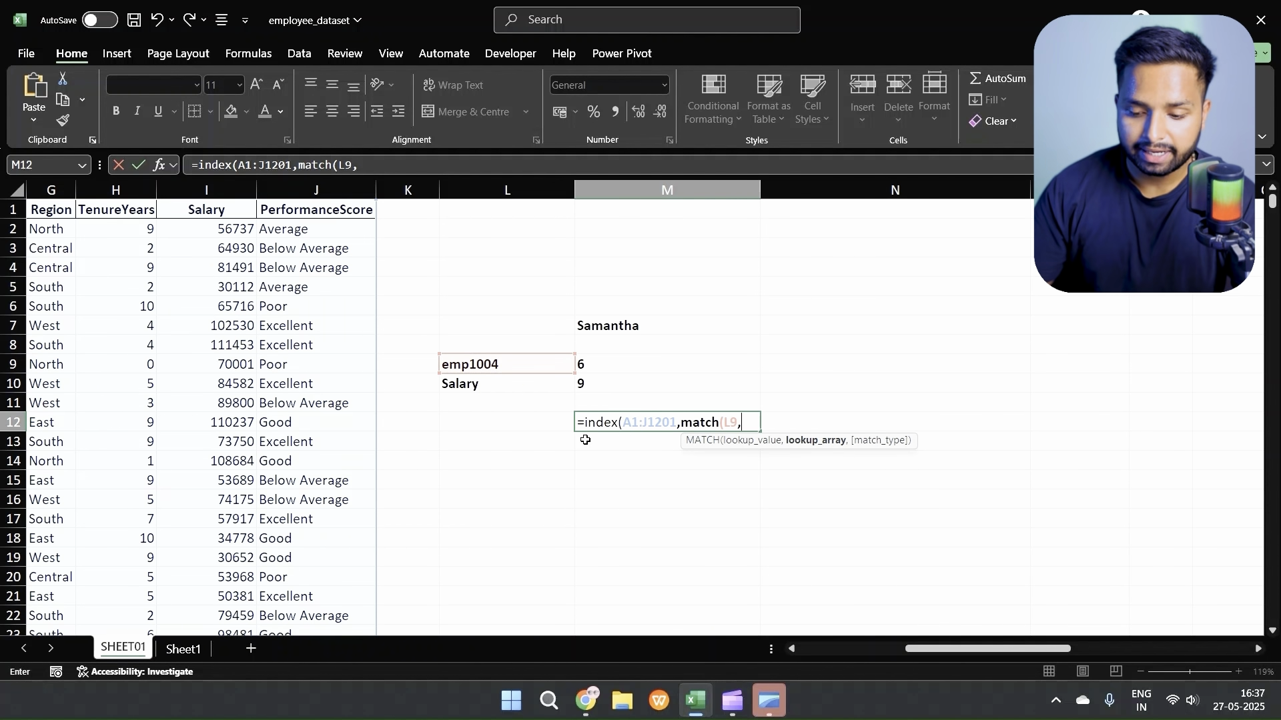
pyautogui.hscroll(-10, 459, 444)
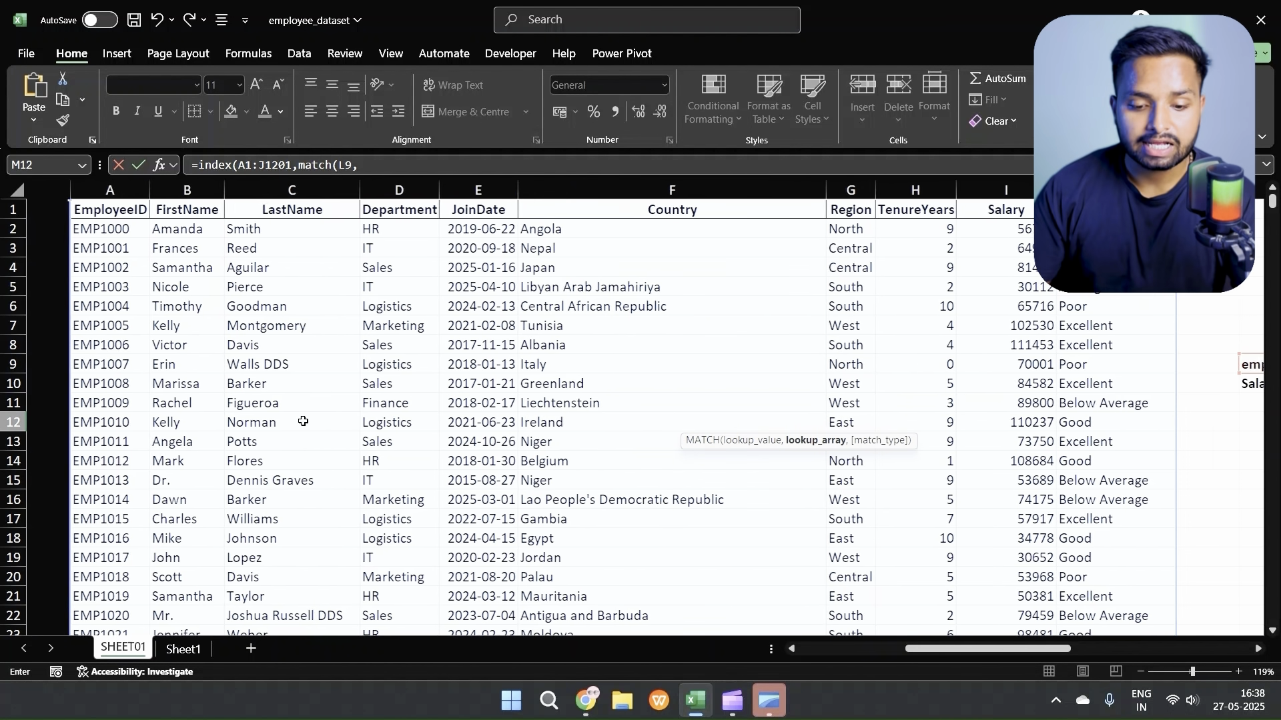
pyautogui.click(77, 208)
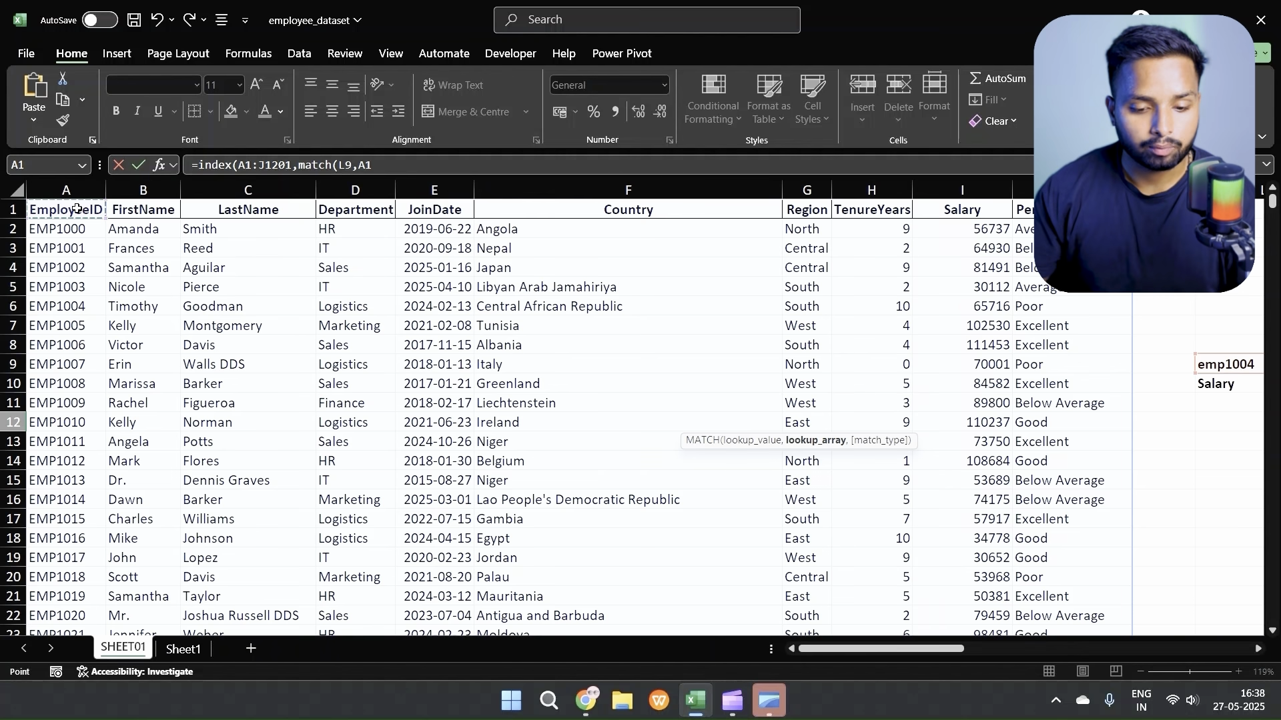
pyautogui.hotkey('ctrl', 'shift', 'Down')
pyautogui.hotkey('ctrl', 'BackSpace')
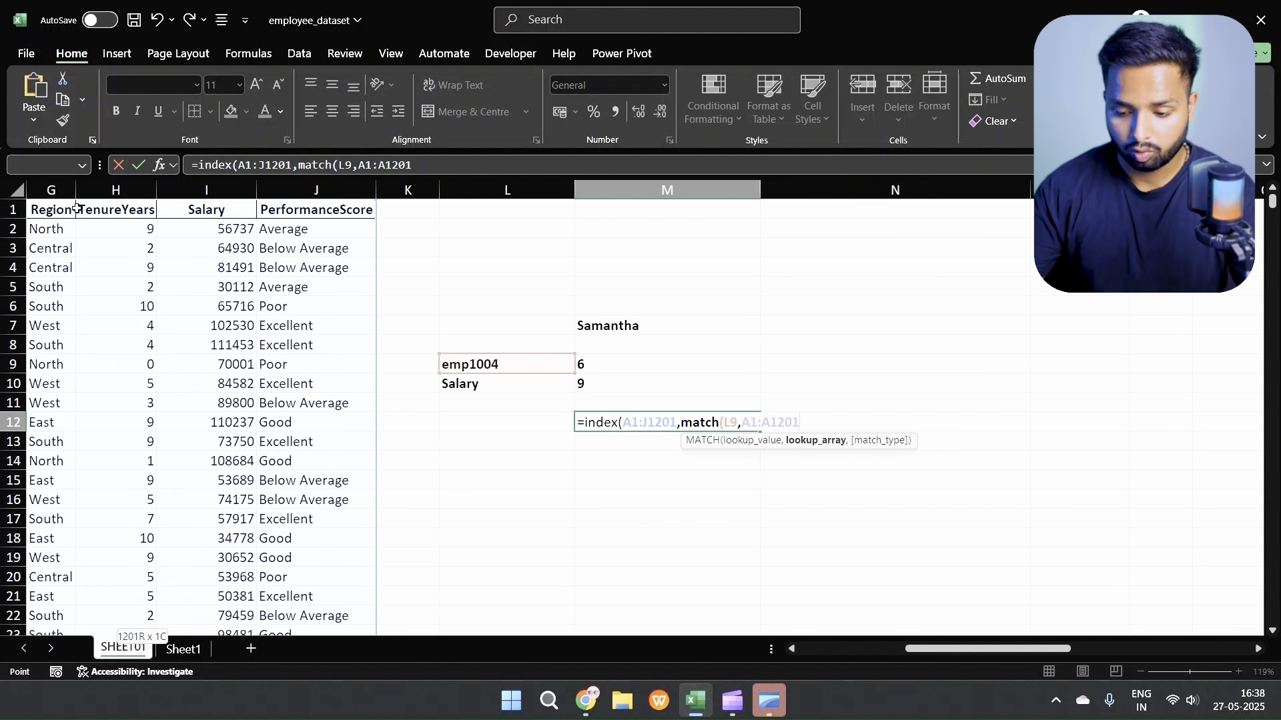
pyautogui.write(',')
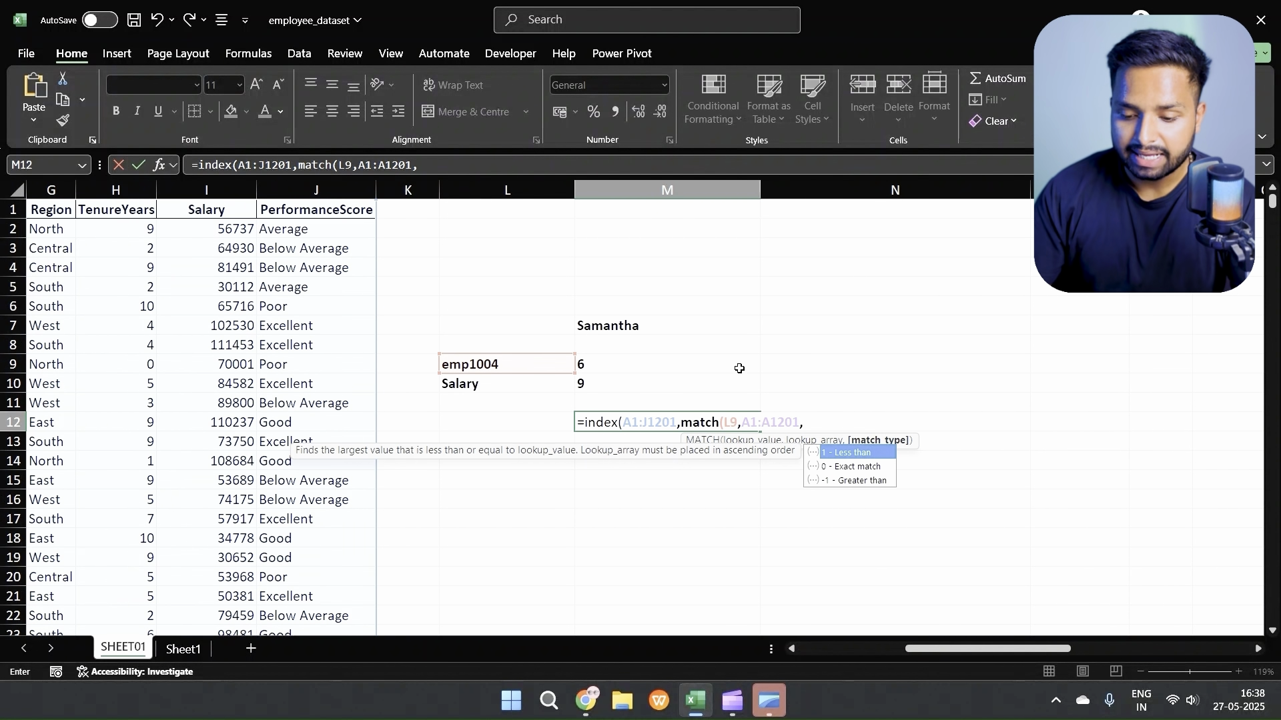
pyautogui.write('0),')
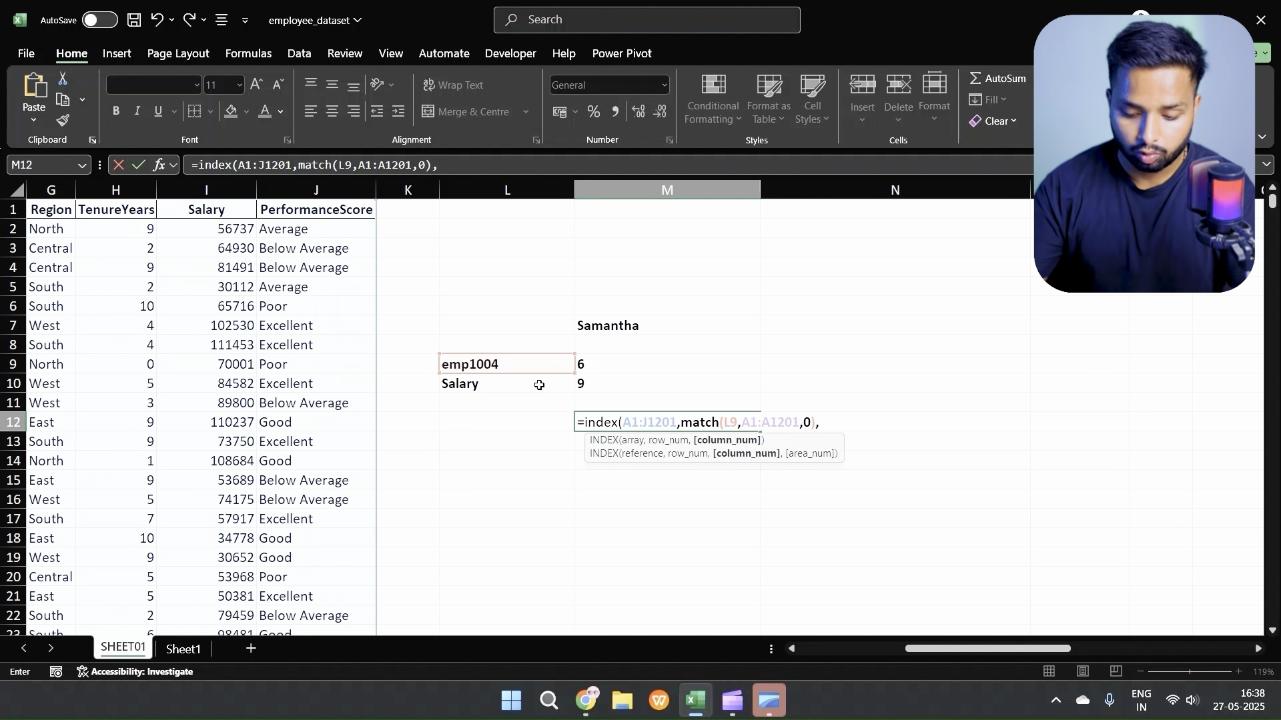
pyautogui.write('match(')
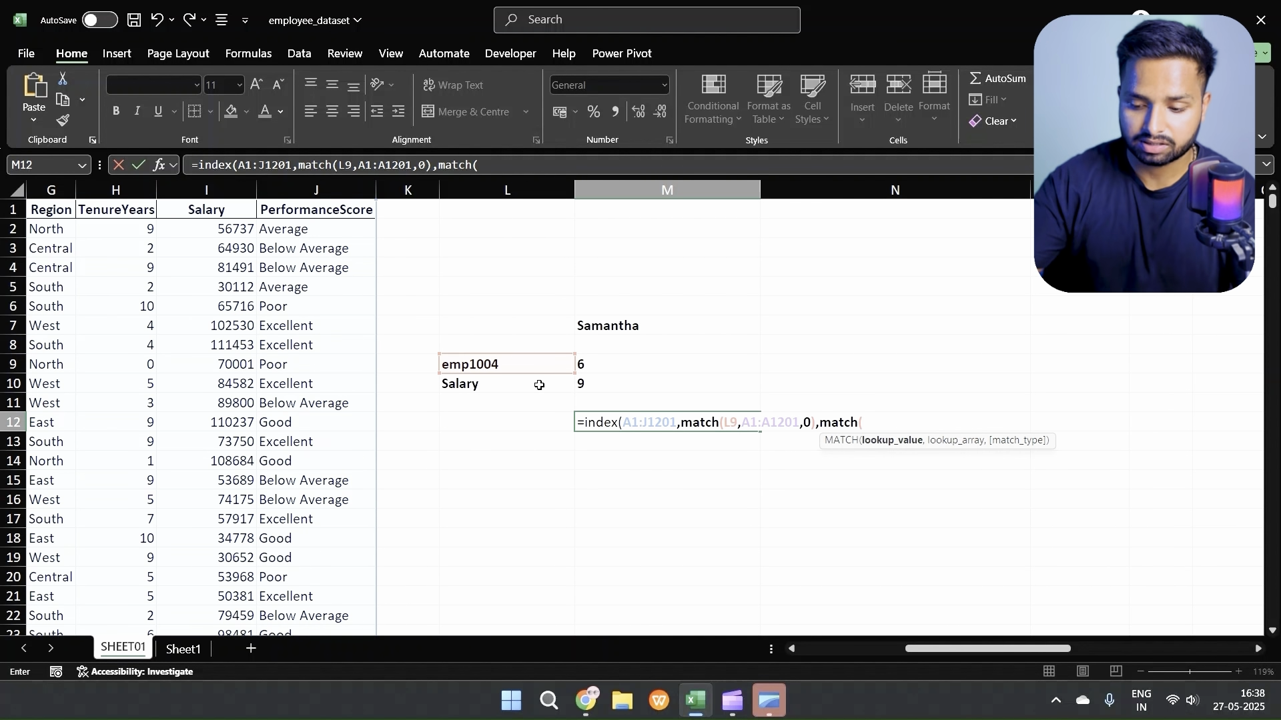
# Step: Complete the M12 formula with MATCH of L10 in A1:J1, match type 0, as column number, accepting Excel's closing-parenthesis correction
pyautogui.click(493, 384)
pyautogui.write(',')
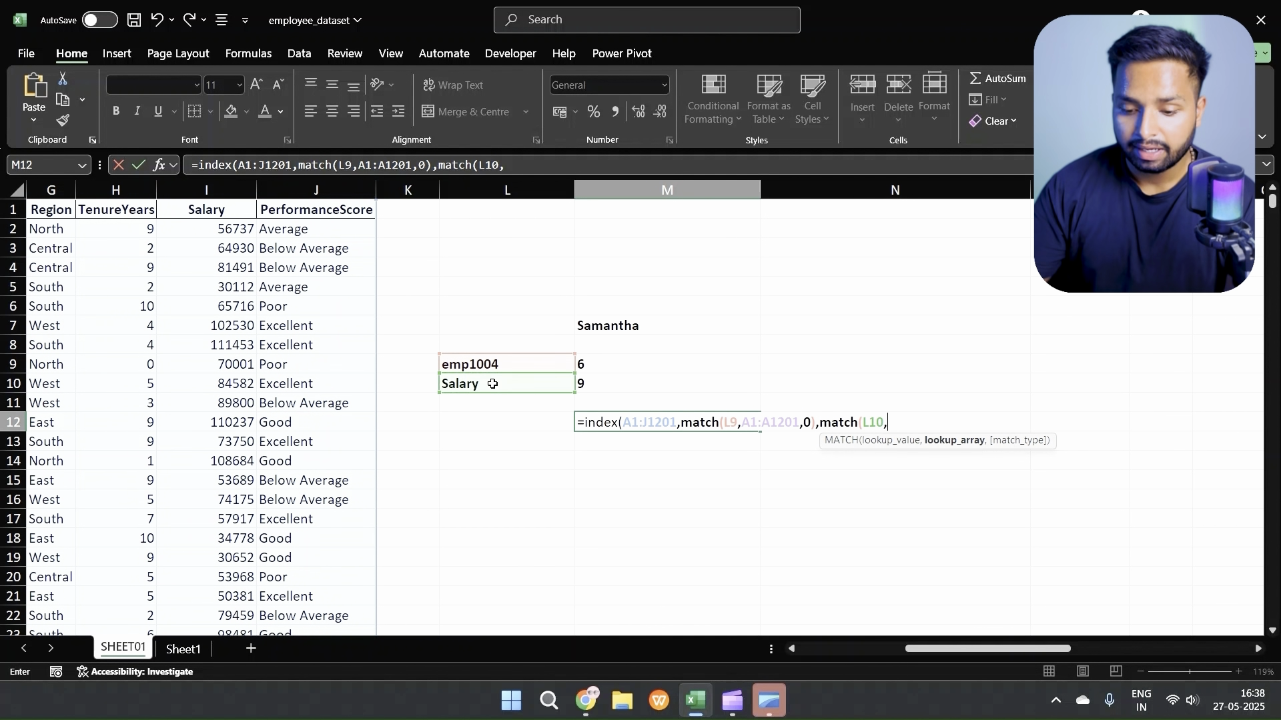
pyautogui.hscroll(-5, 474, 394)
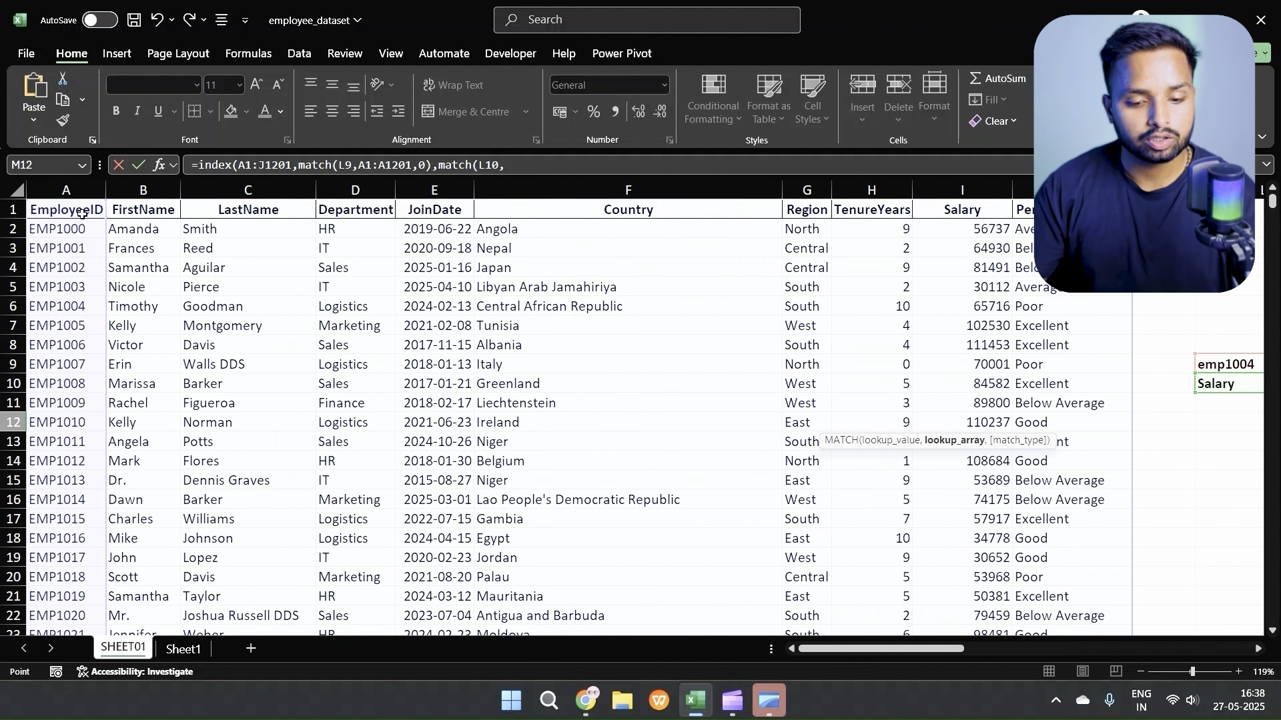
pyautogui.click(82, 212)
pyautogui.hotkey('ctrl', 'shift', 'Right')
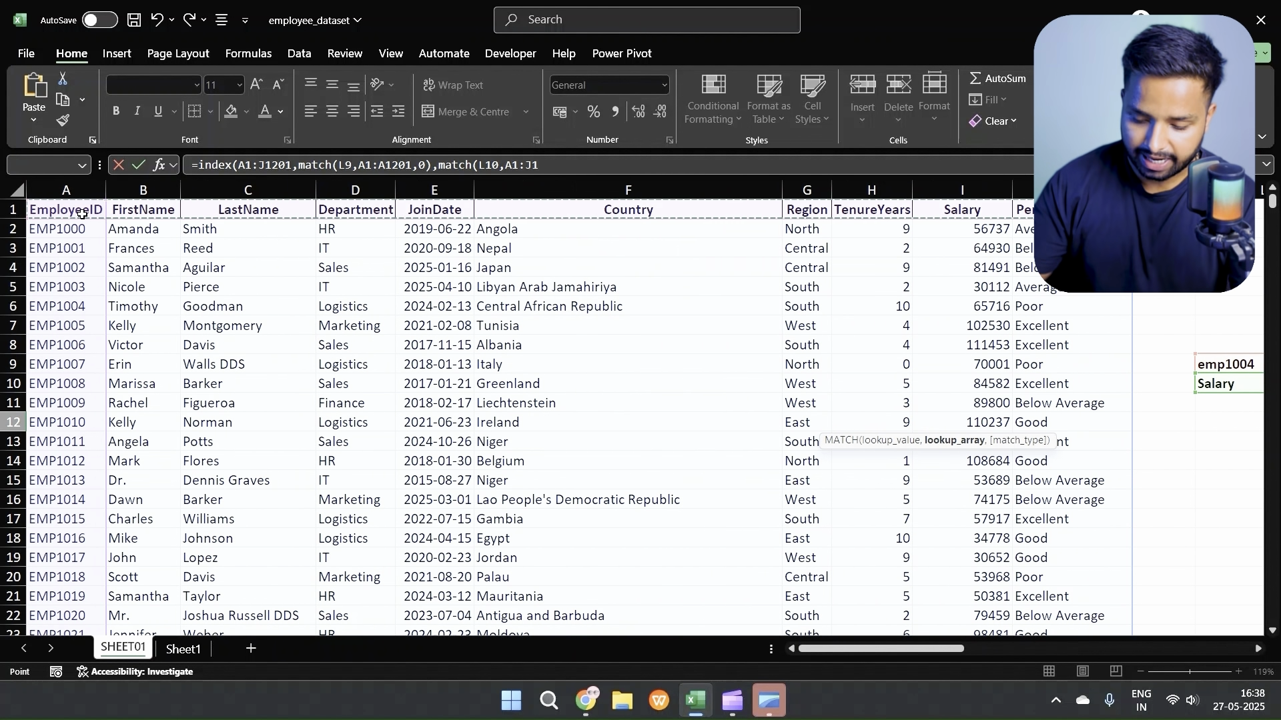
pyautogui.write(',')
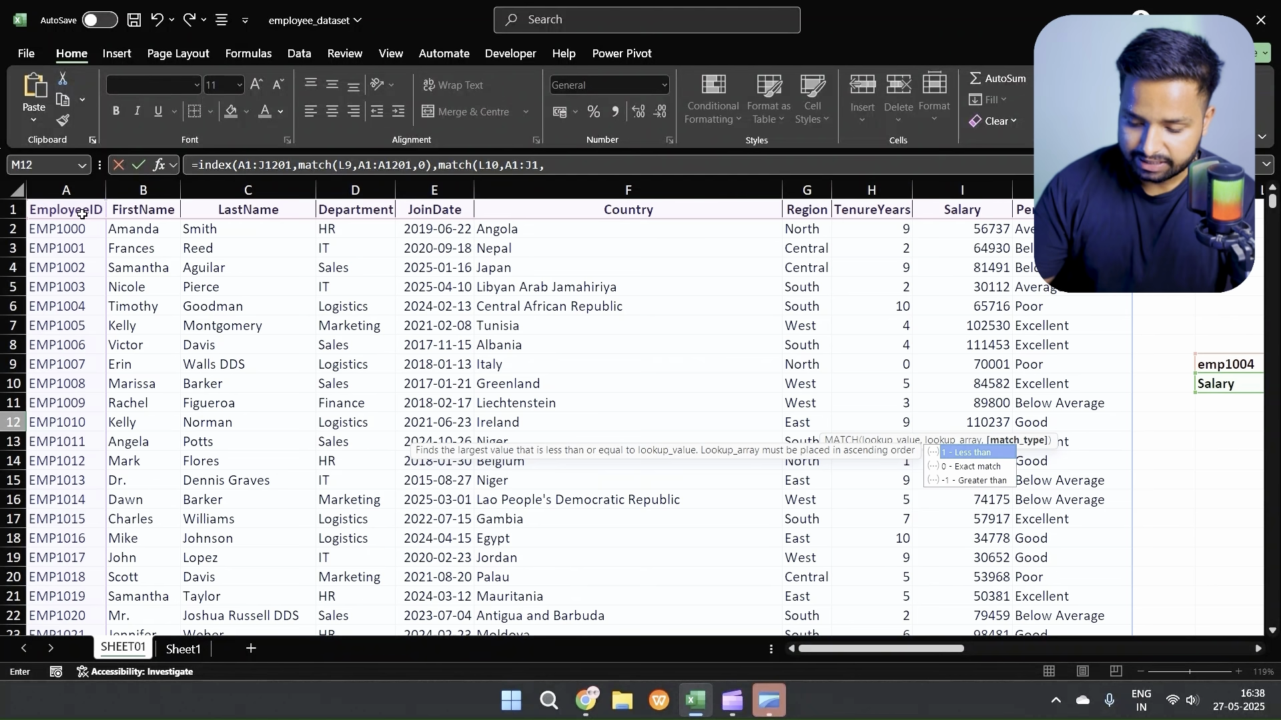
pyautogui.write('0')
pyautogui.hscroll(5, 191, 325)
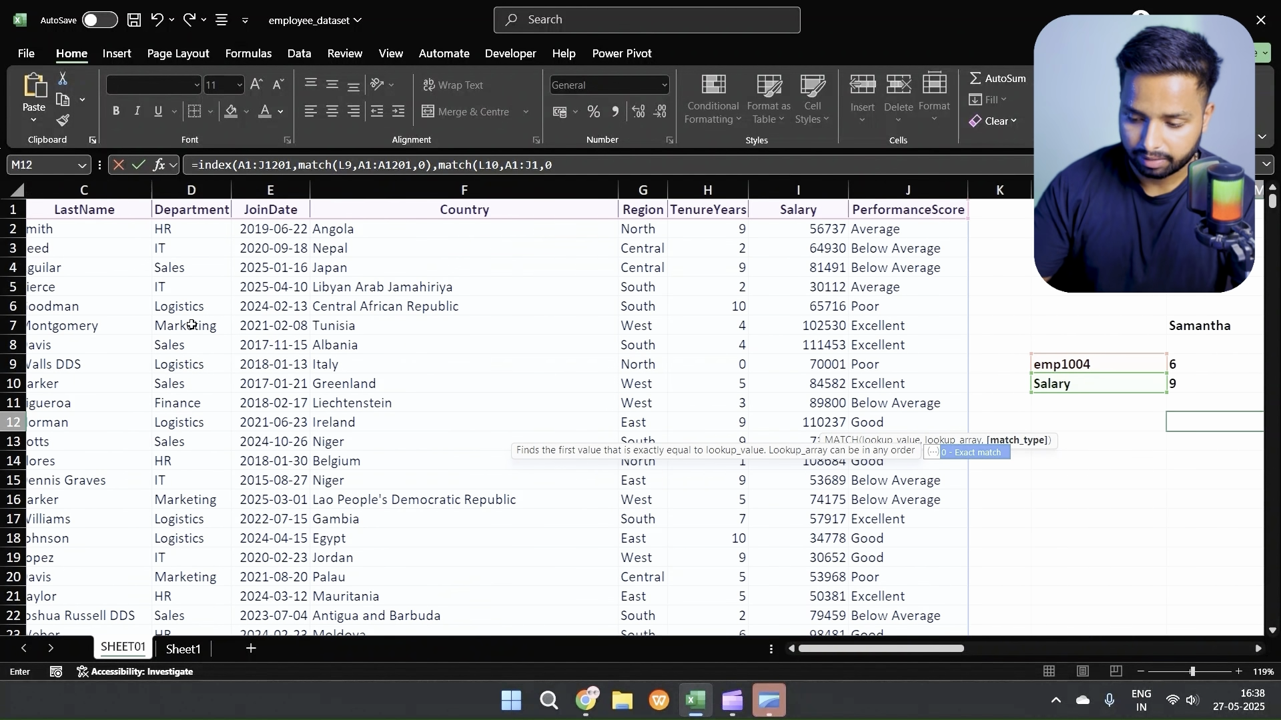
pyautogui.hscroll(1, 191, 325)
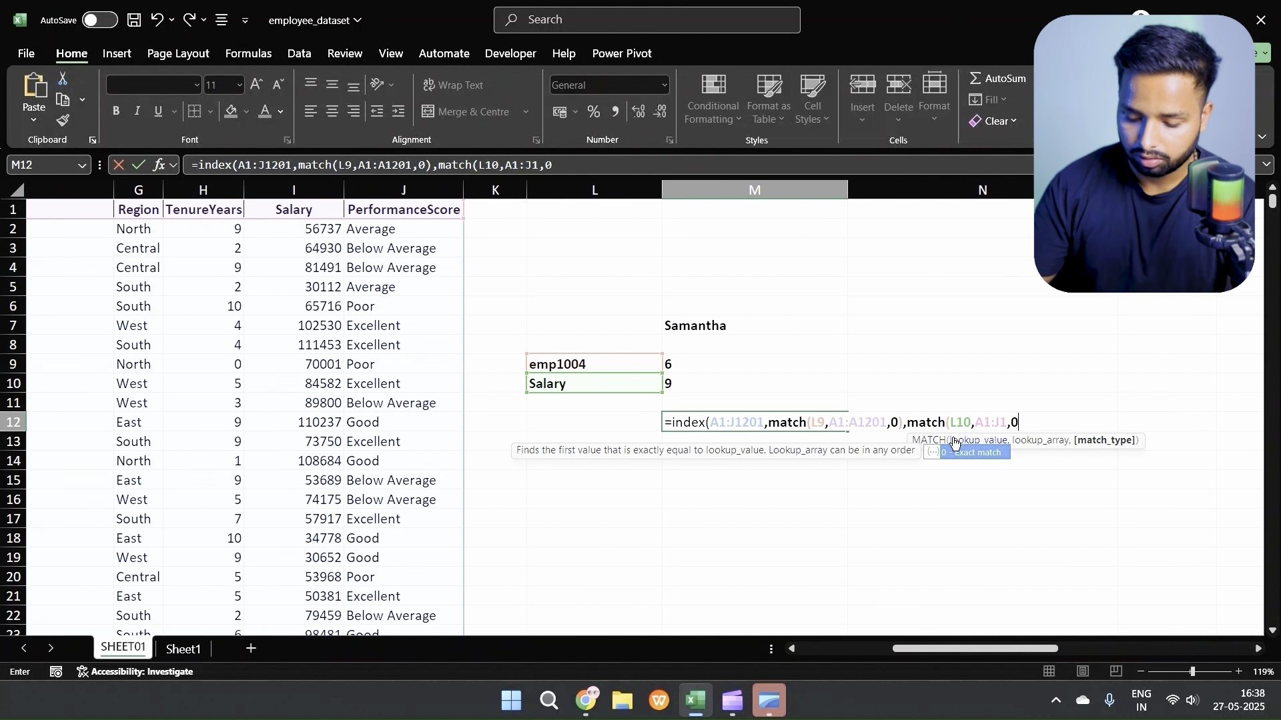
pyautogui.write(')')
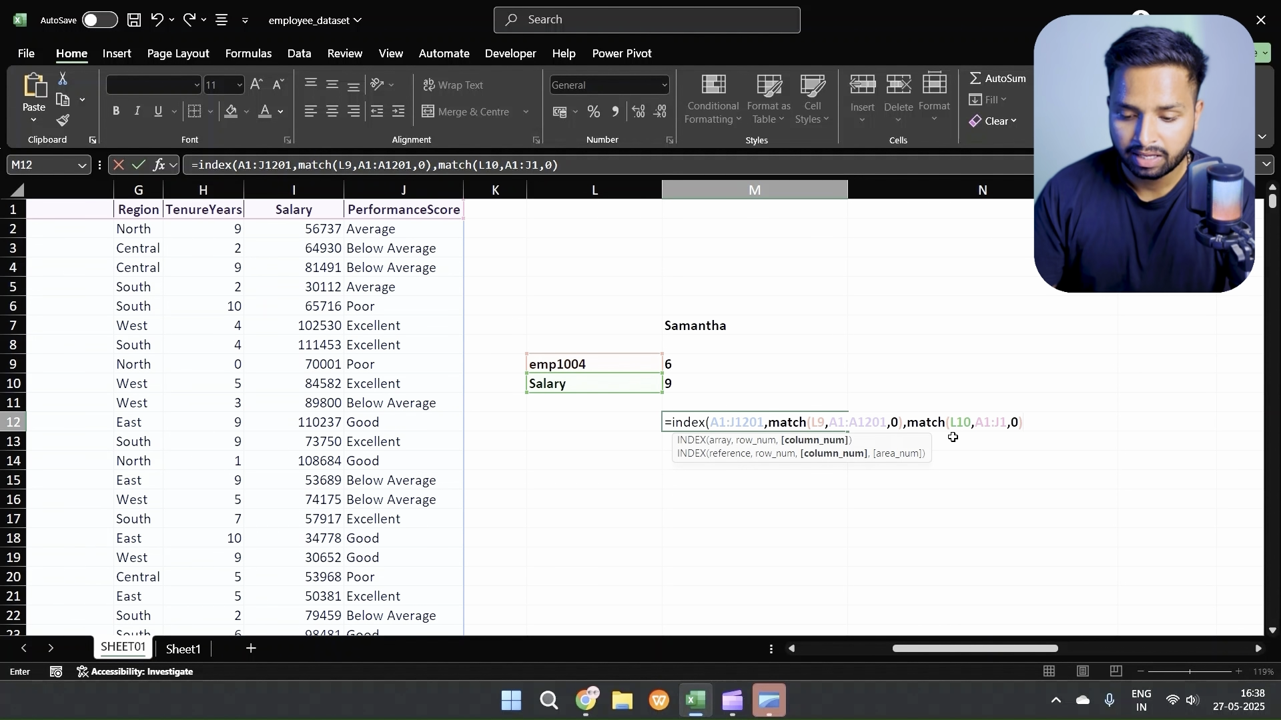
pyautogui.press('Return')
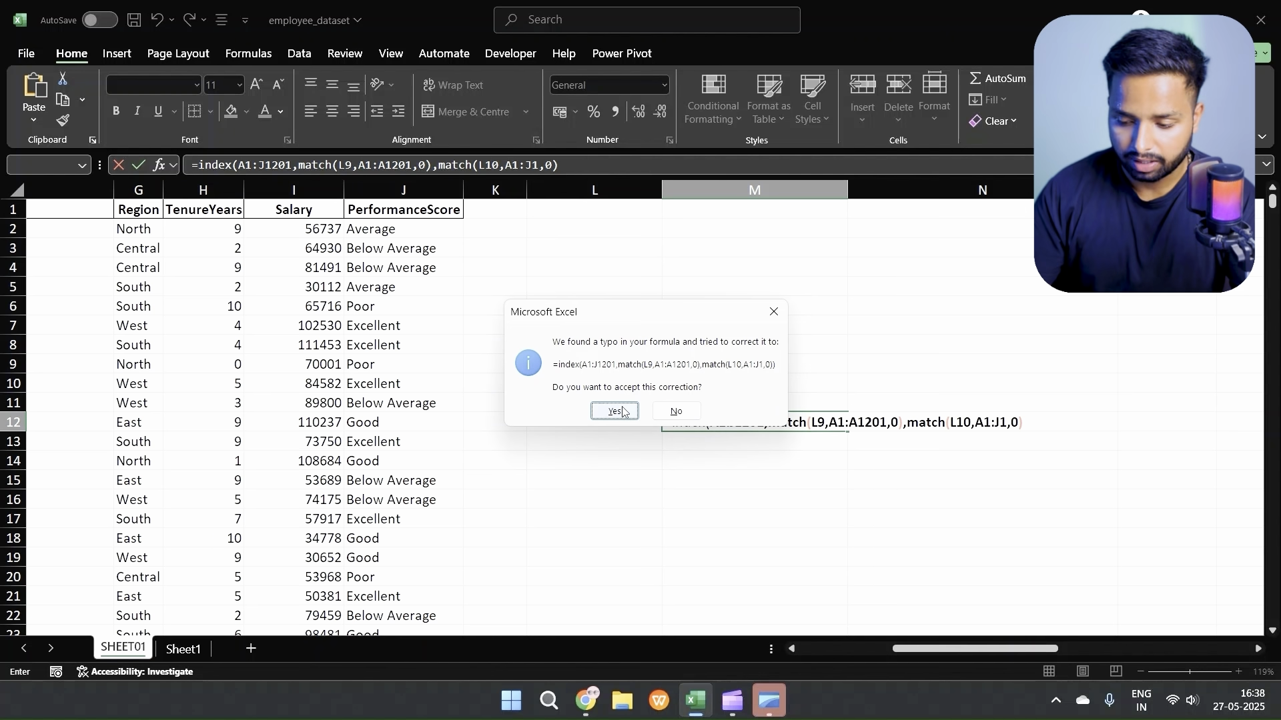
pyautogui.click(623, 412)
# Step: Review the combined INDEX and MATCH formula in M12 and compare its result with the employee's Salary in sheet row 6
pyautogui.doubleClick(732, 423)
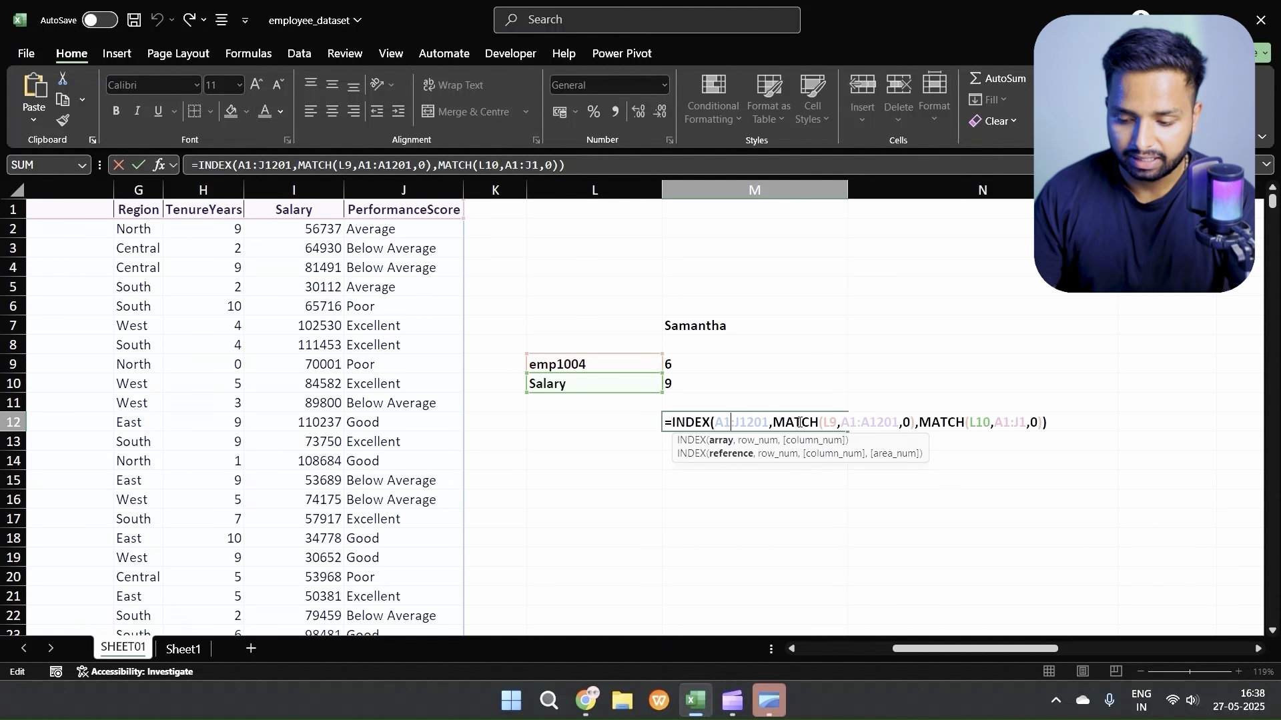
pyautogui.press('Return')
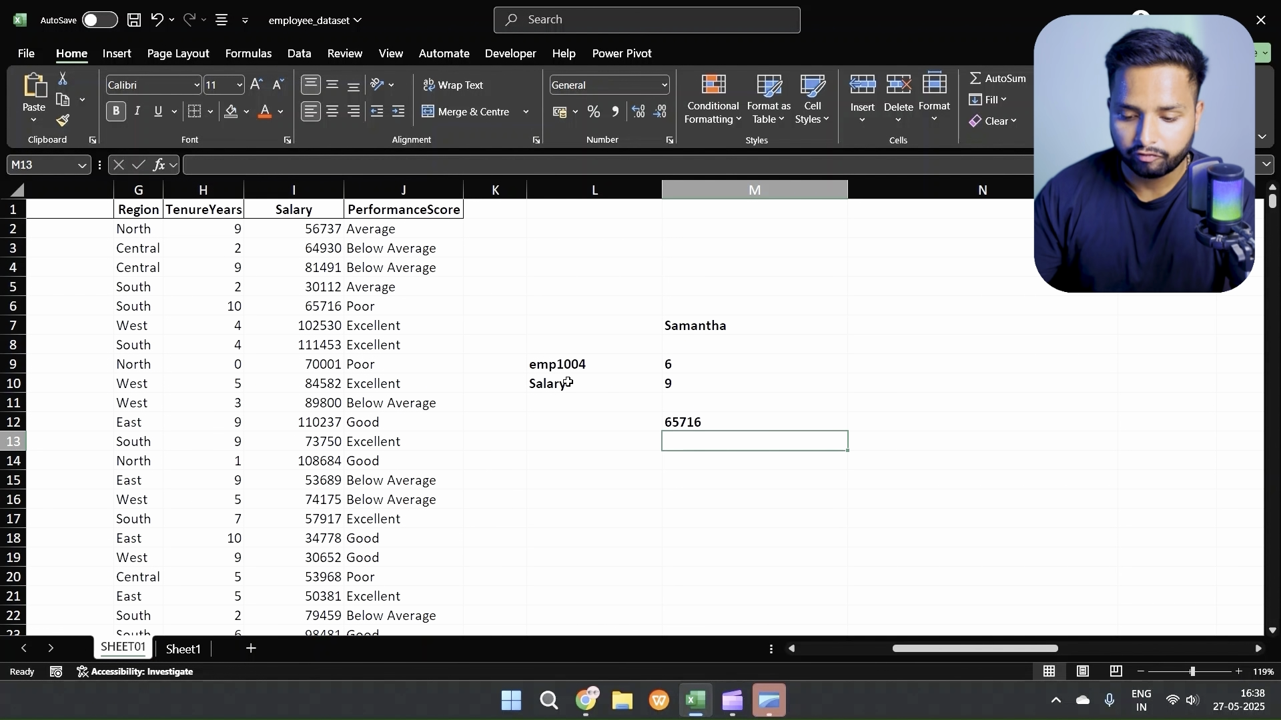
pyautogui.click(694, 422)
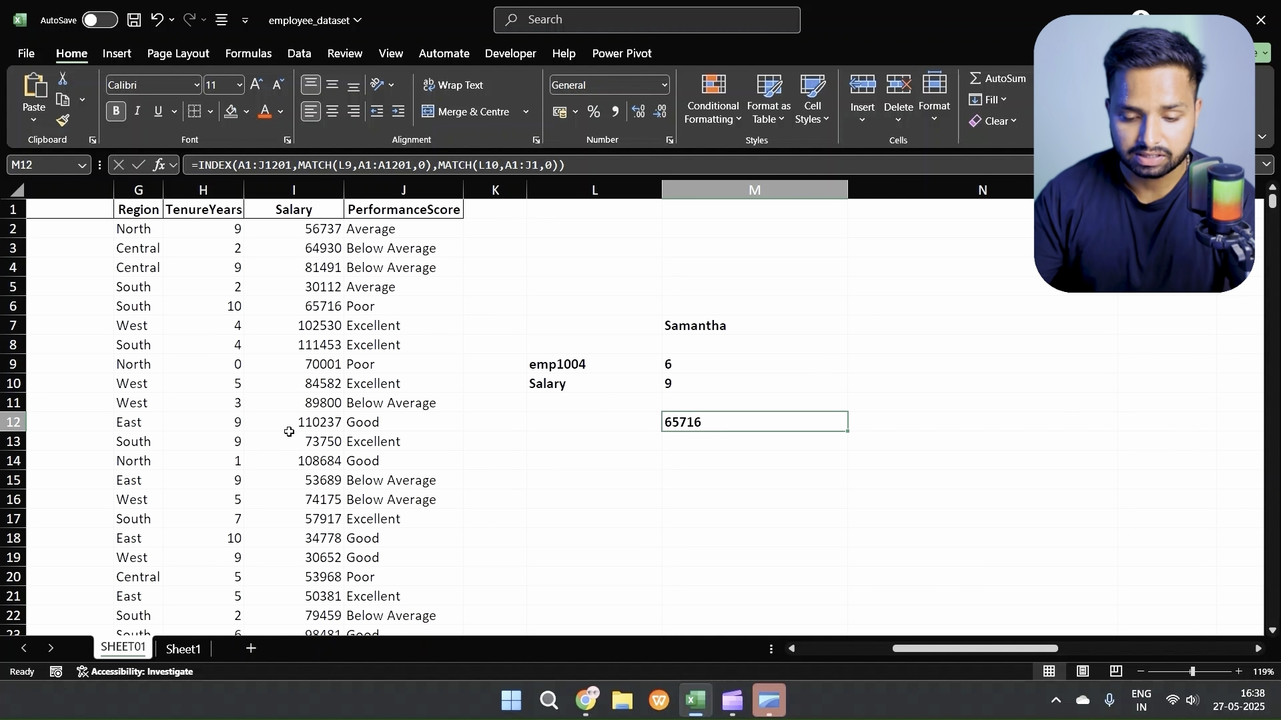
pyautogui.hscroll(-5, 288, 433)
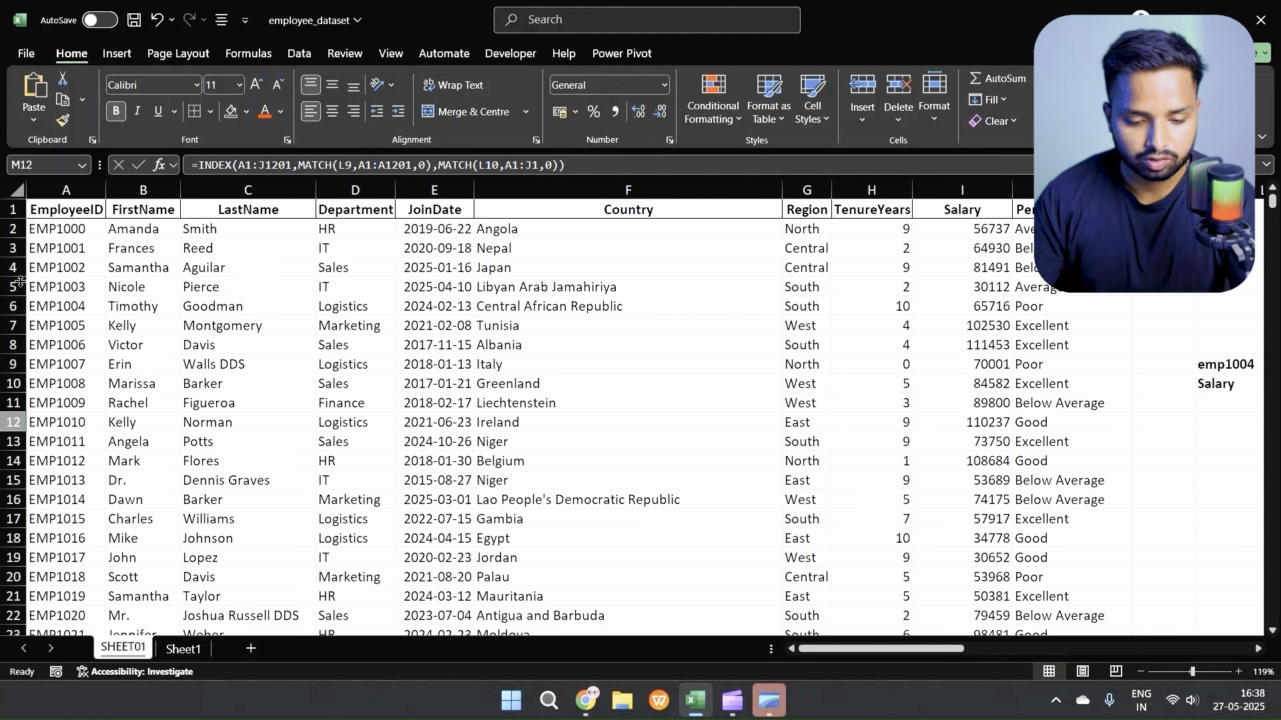
pyautogui.click(16, 302)
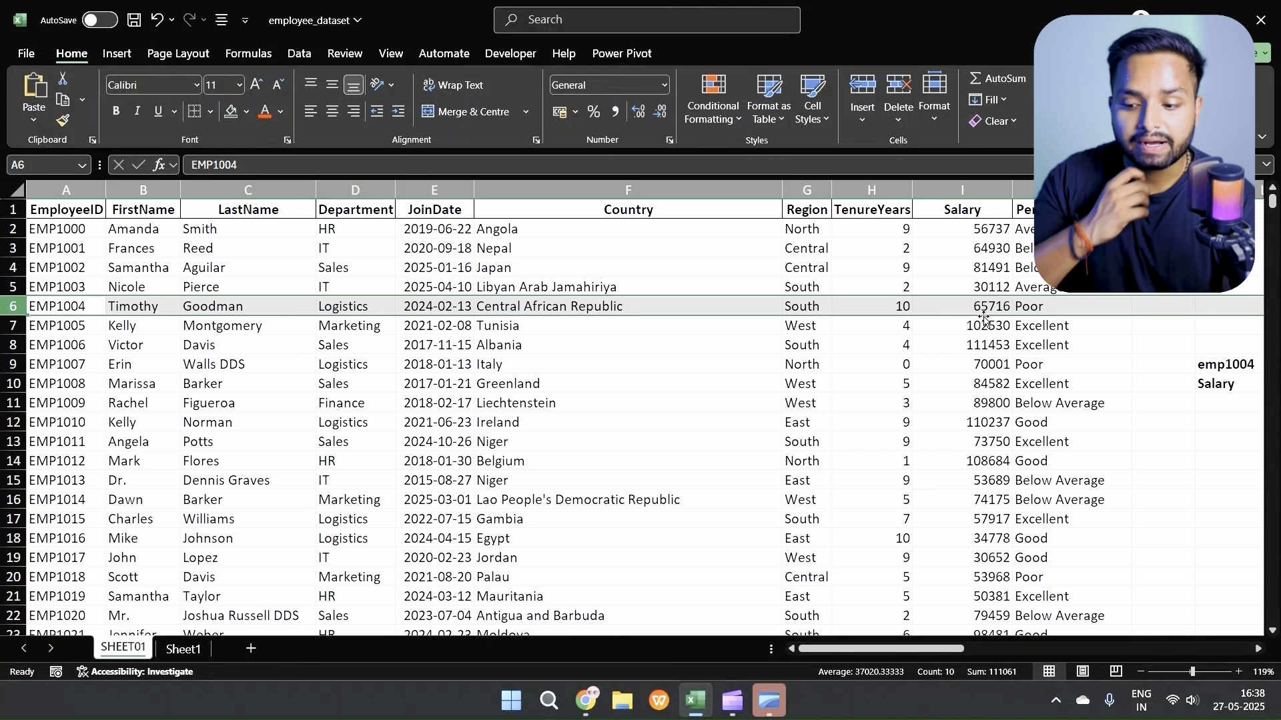
# Step: Start a data validation rule on the lookup header cell L10 that allows values from a List
pyautogui.hscroll(3, 984, 321)
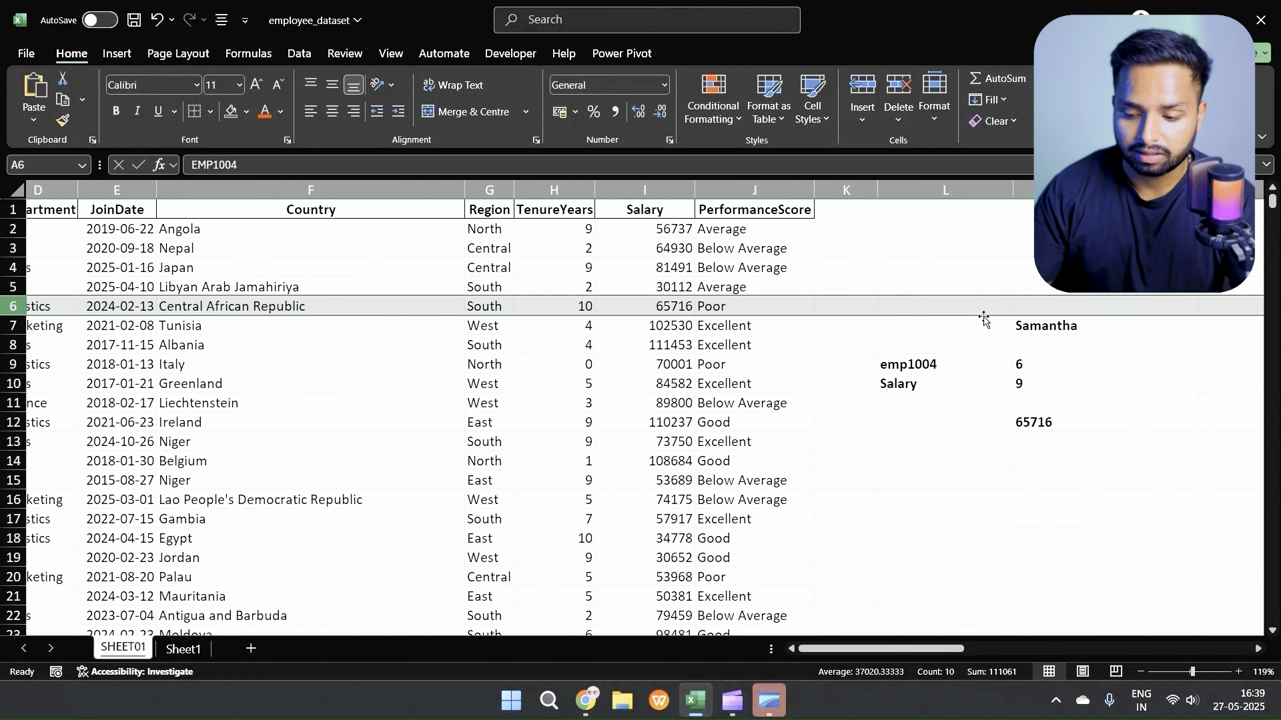
pyautogui.hscroll(1, 984, 320)
pyautogui.click(941, 383)
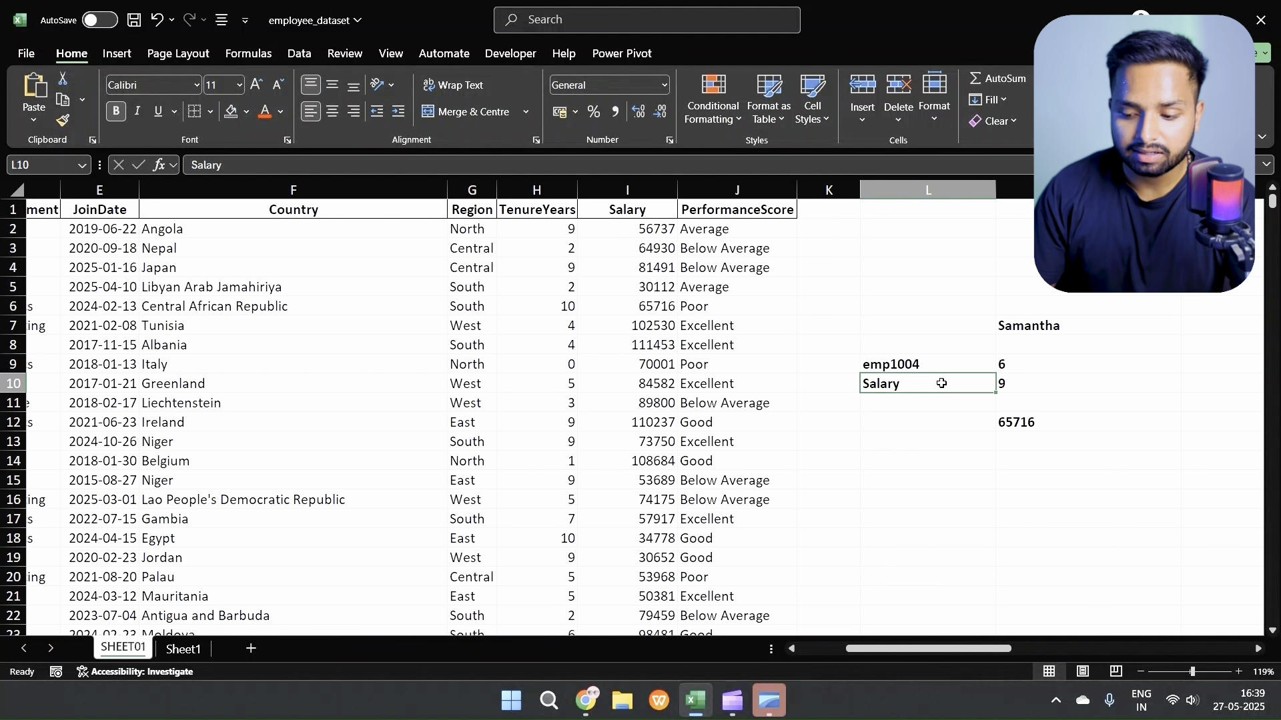
pyautogui.hscroll(2, 942, 383)
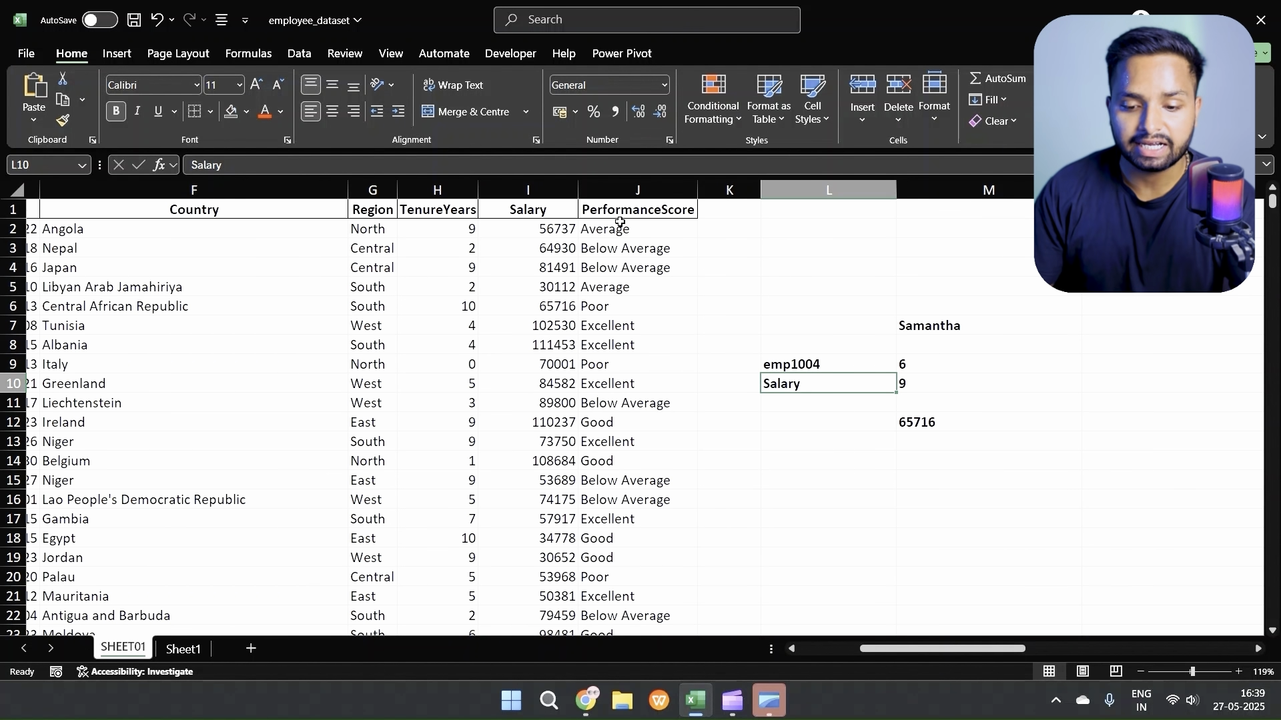
pyautogui.click(298, 53)
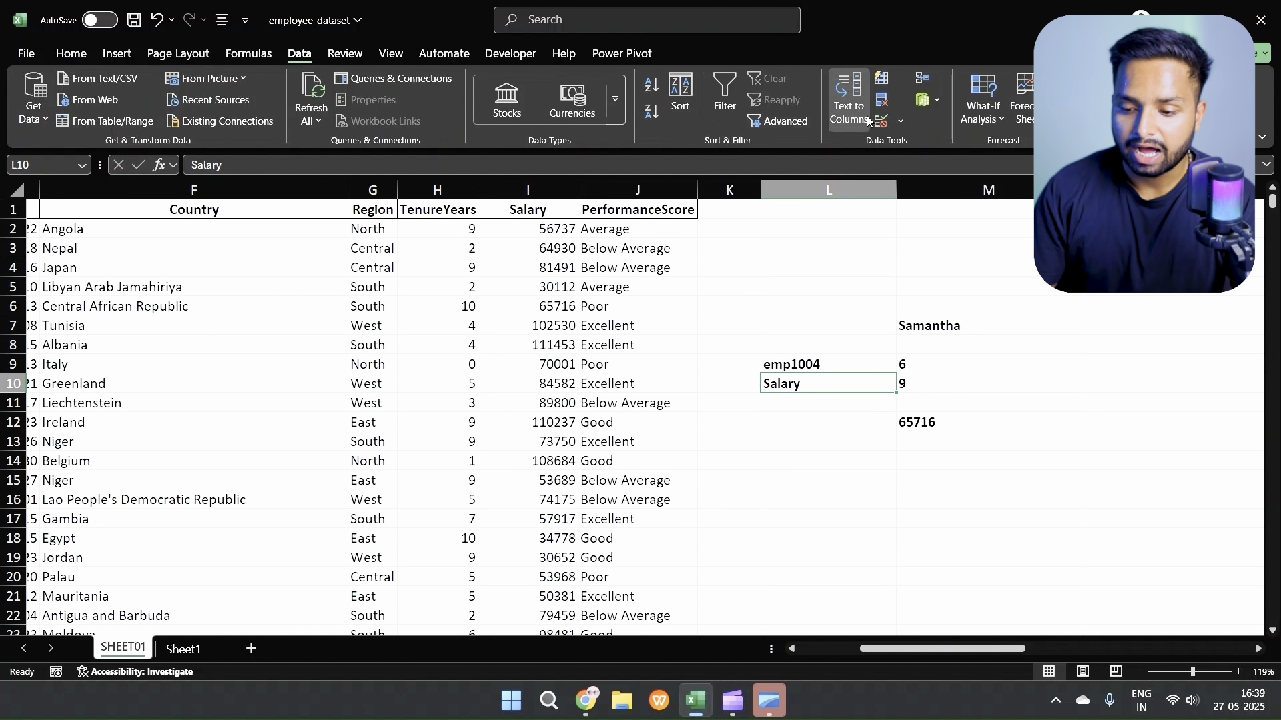
pyautogui.click(898, 120)
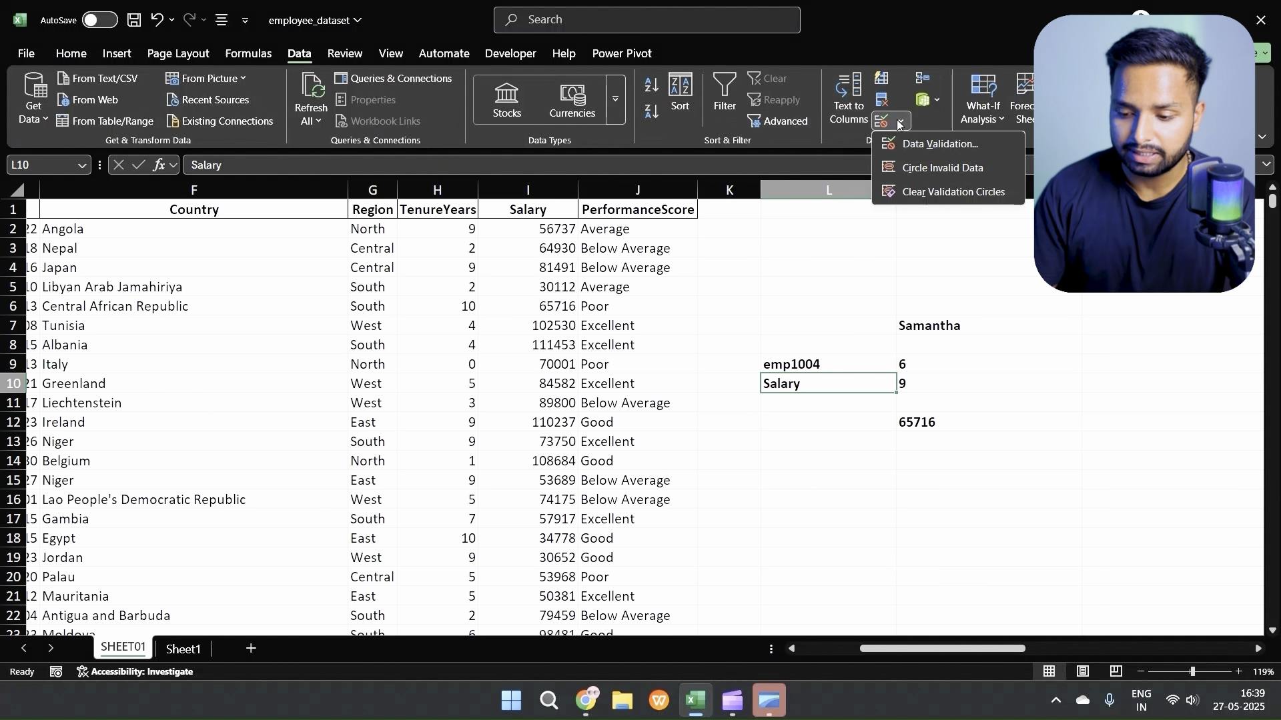
pyautogui.click(906, 143)
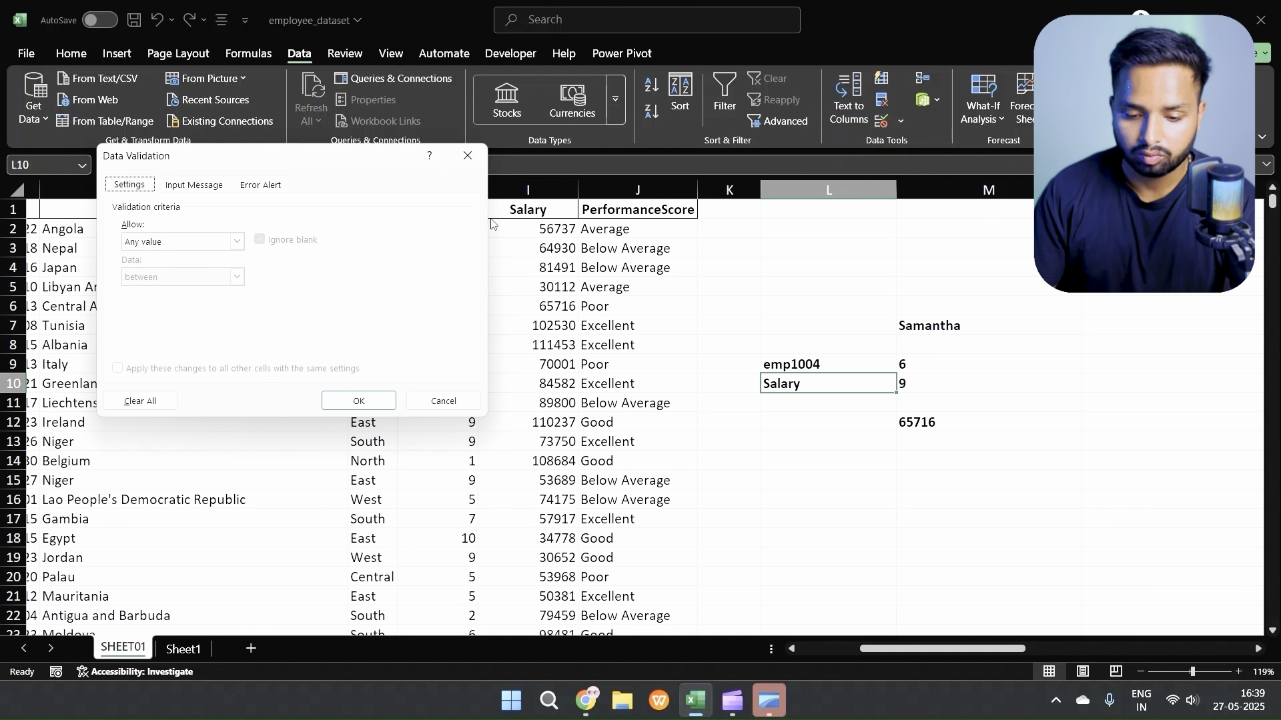
pyautogui.click(238, 242)
pyautogui.click(160, 292)
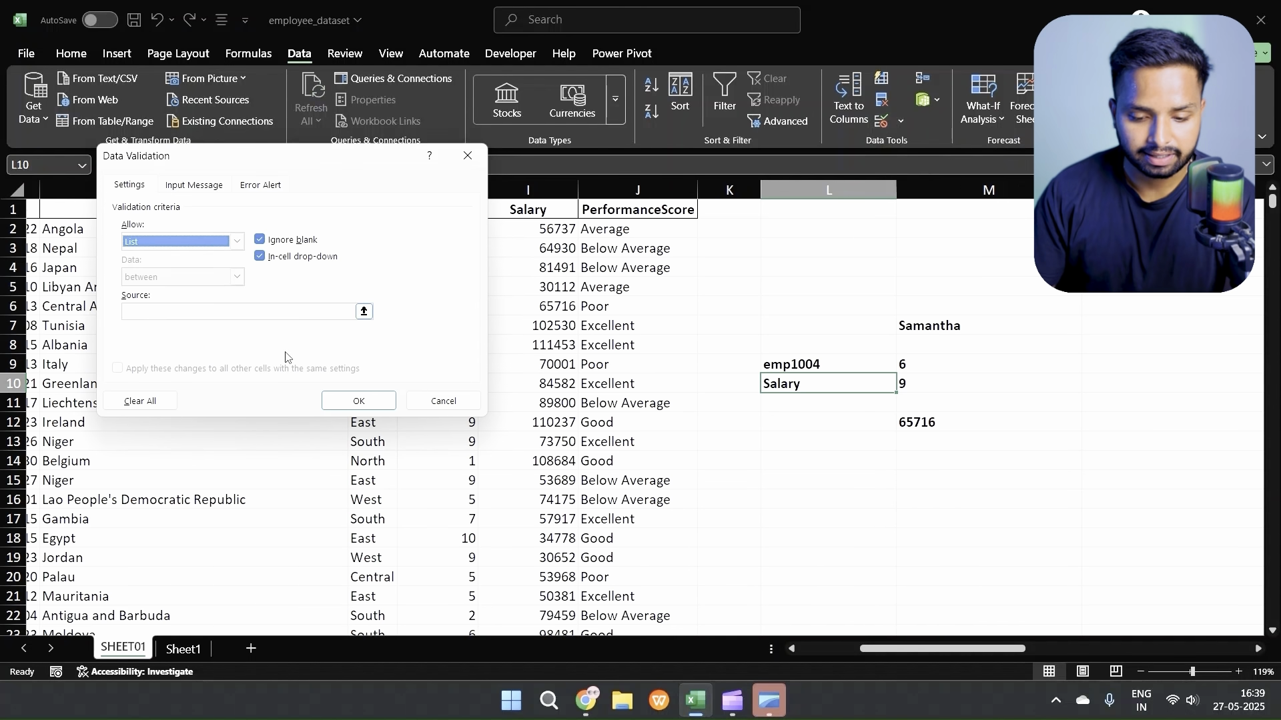
# Step: Use the header row A1:J1 as the validation list source for L10 and apply the rule
pyautogui.click(298, 311)
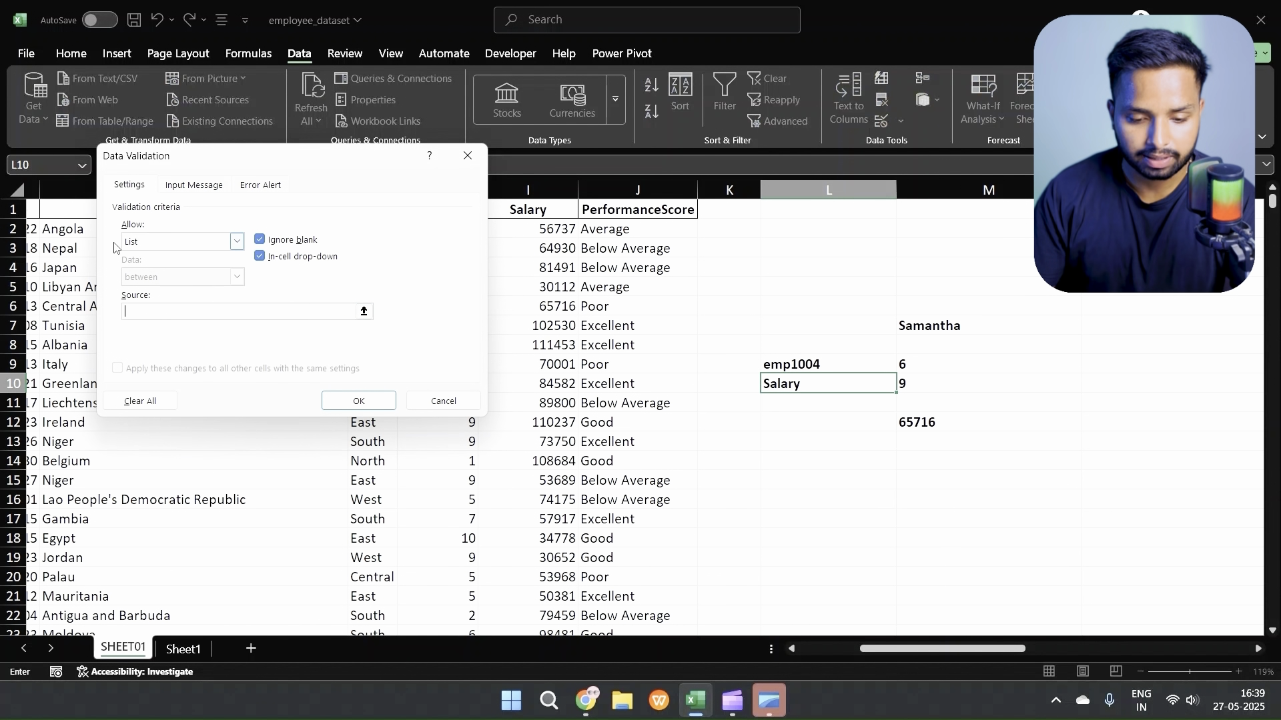
pyautogui.hscroll(-5, 66, 267)
pyautogui.click(43, 208)
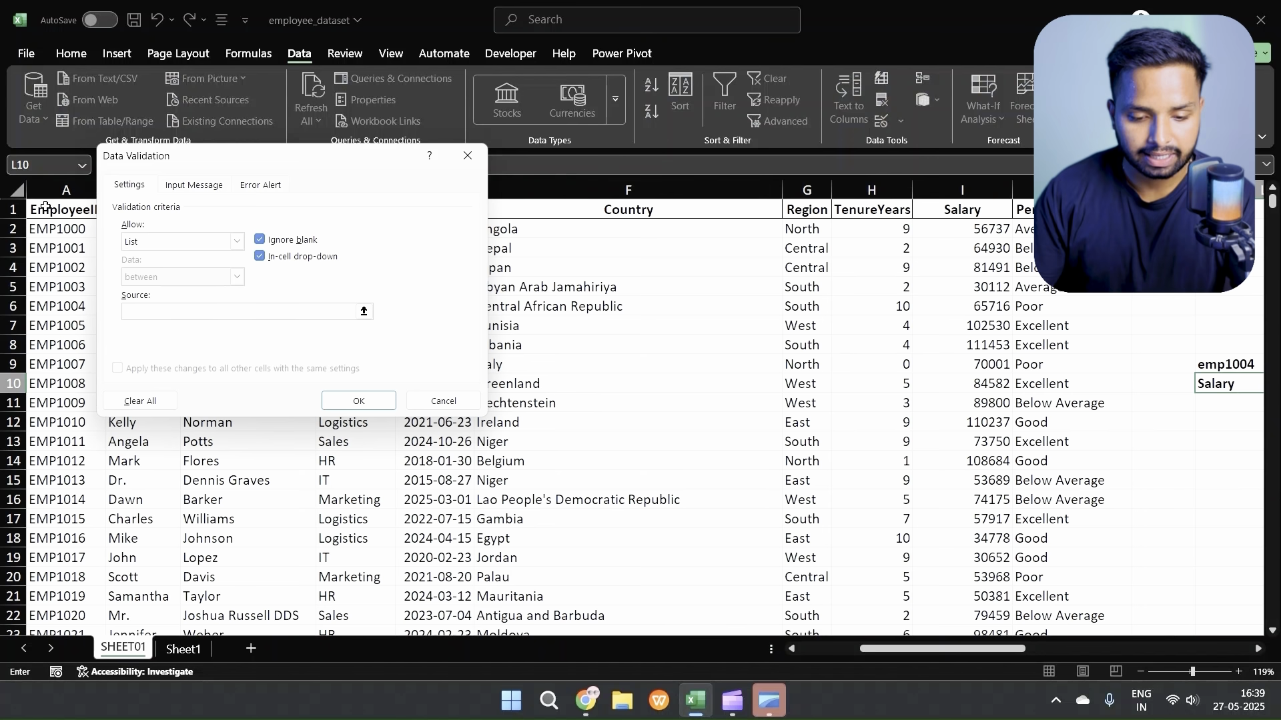
pyautogui.hotkey('ctrl', 'shift', 'Right')
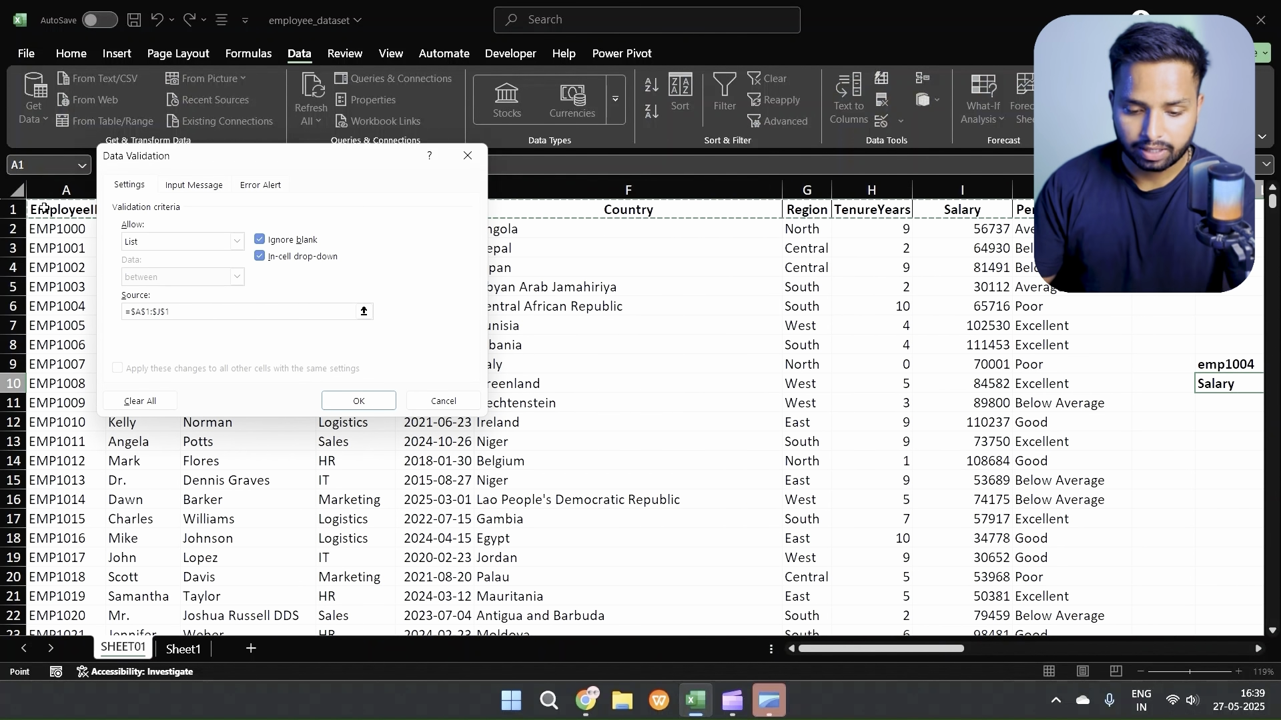
pyautogui.click(334, 400)
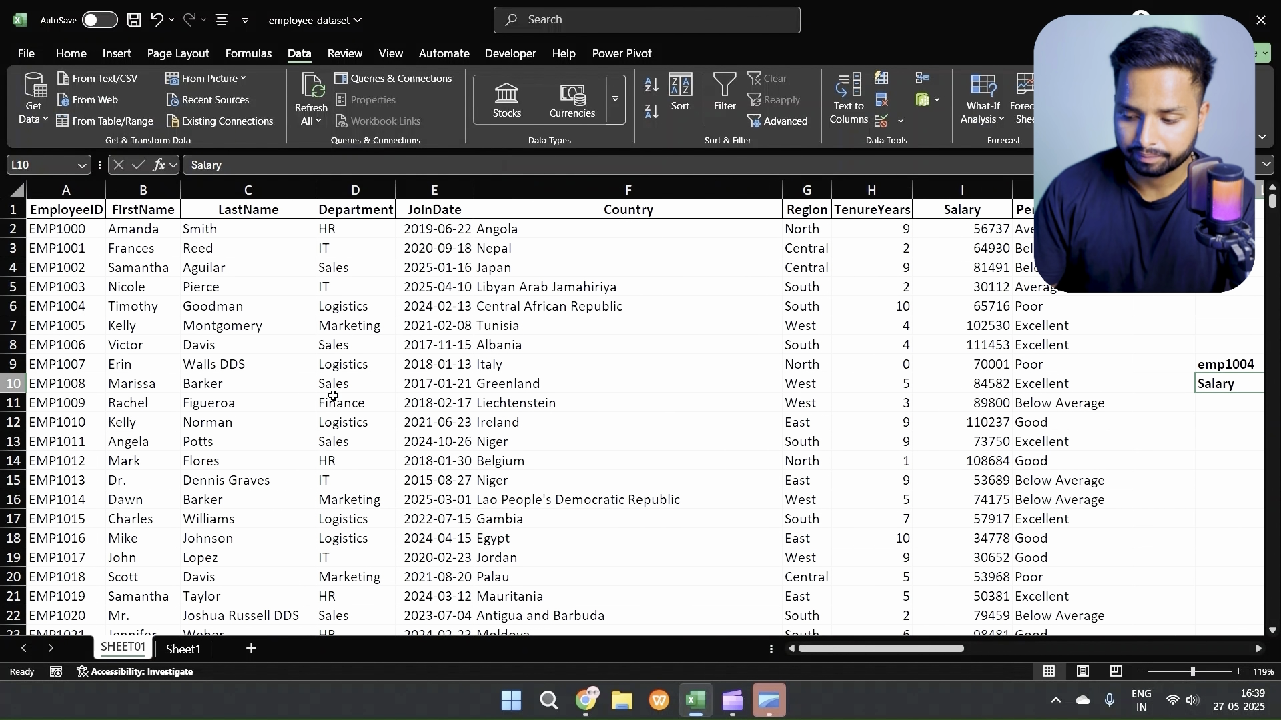
# Step: Choose LastName from the drop-down list in L10 to test the two-way lookup
pyautogui.hscroll(3, 749, 461)
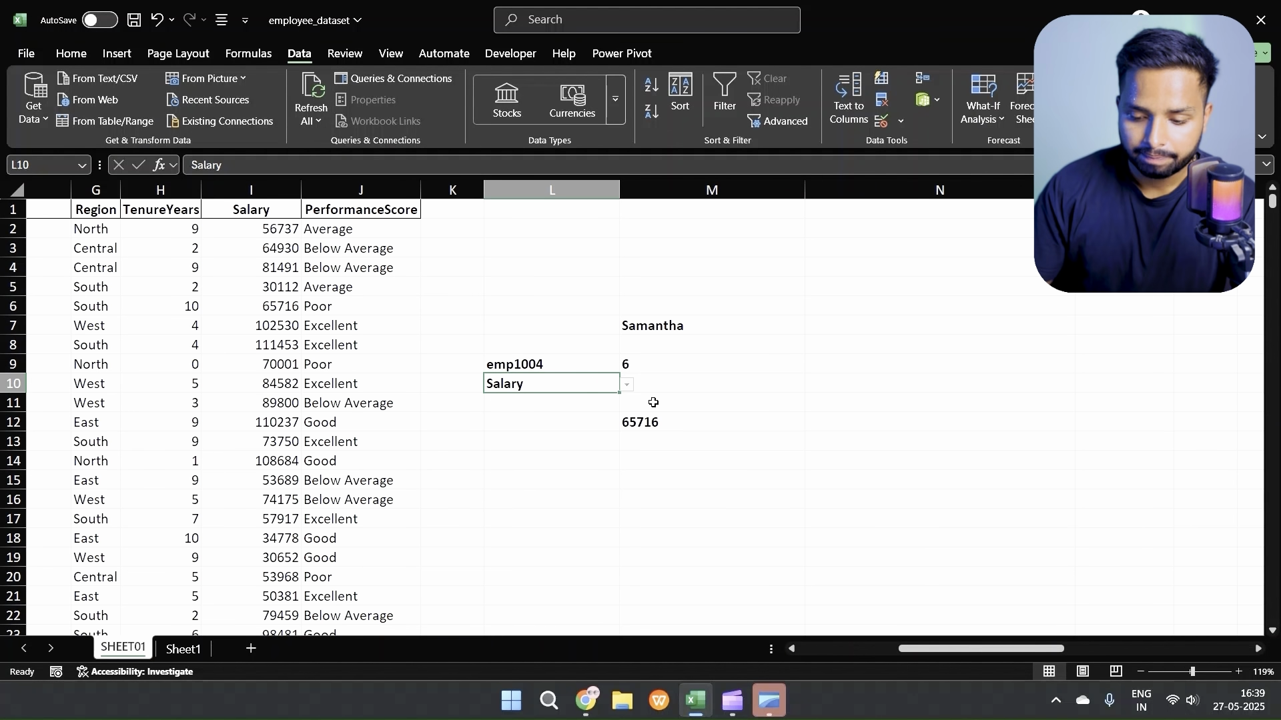
pyautogui.click(627, 386)
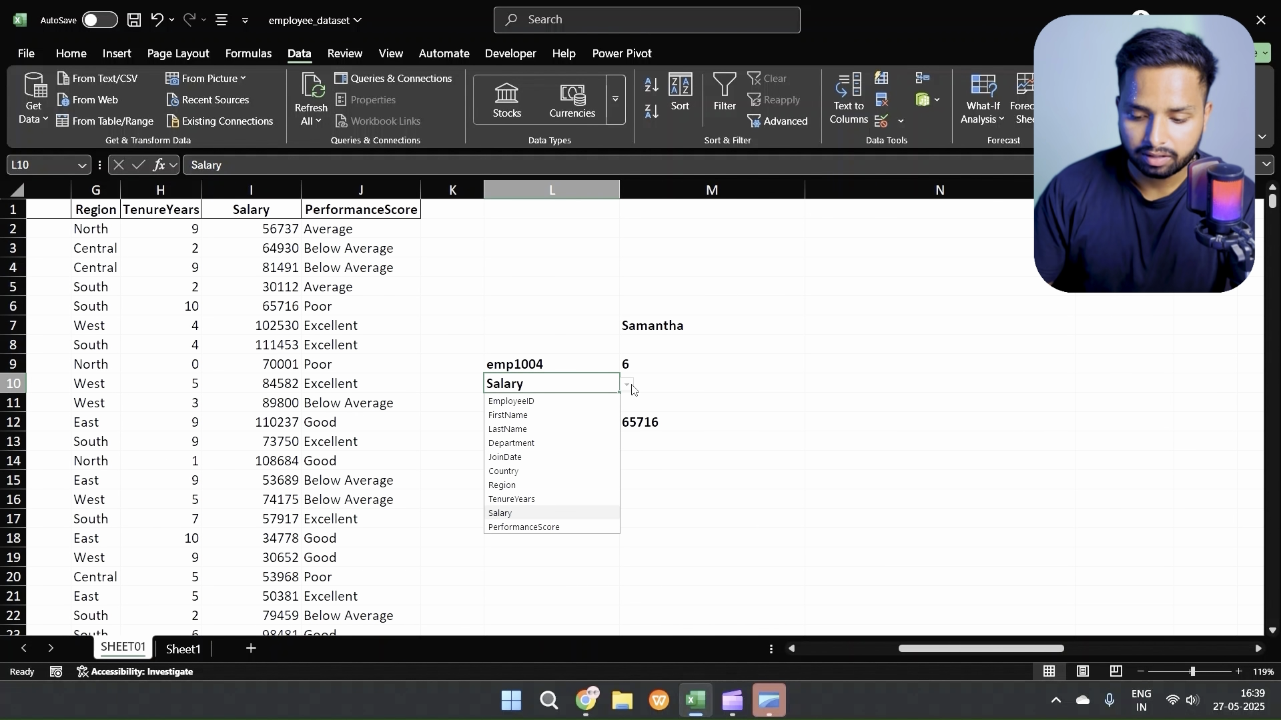
pyautogui.click(542, 429)
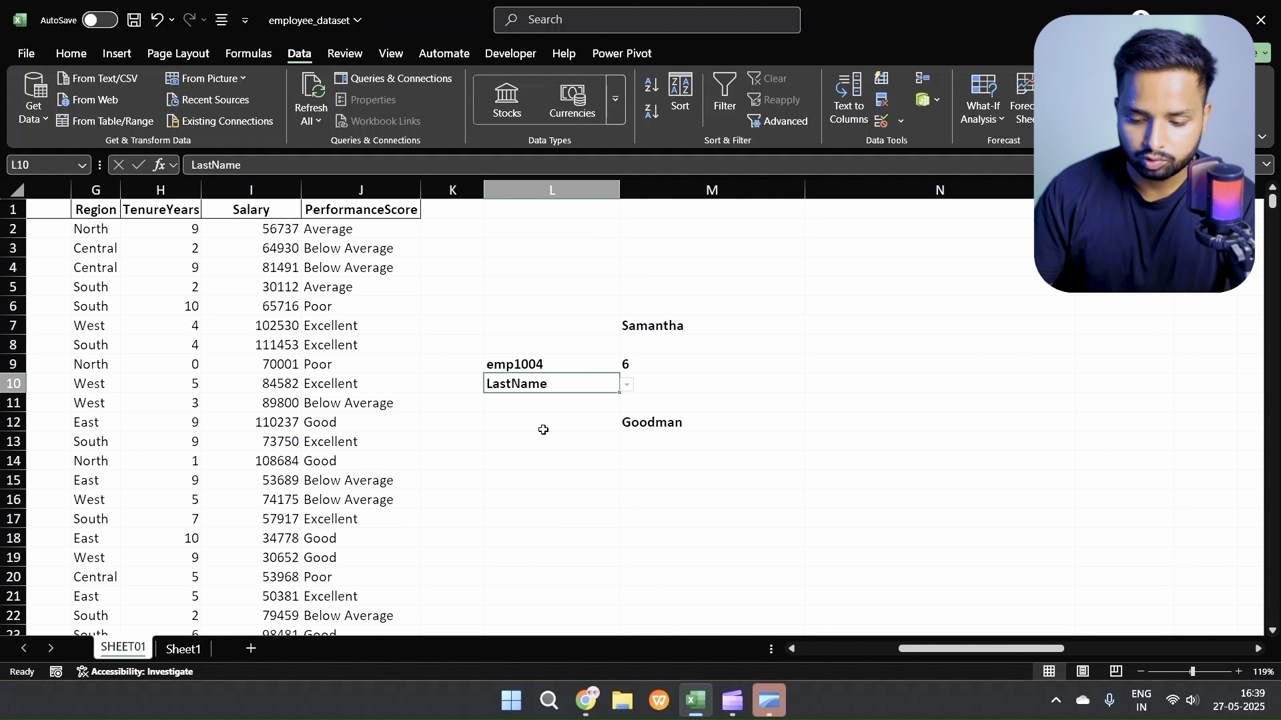
# Step: Replace the lookup value in L9 with a different employee ID from the dataset
pyautogui.click(562, 366)
pyautogui.doubleClick(561, 366)
pyautogui.press('BackSpace')
pyautogui.press('BackSpace')
pyautogui.press('BackSpace')
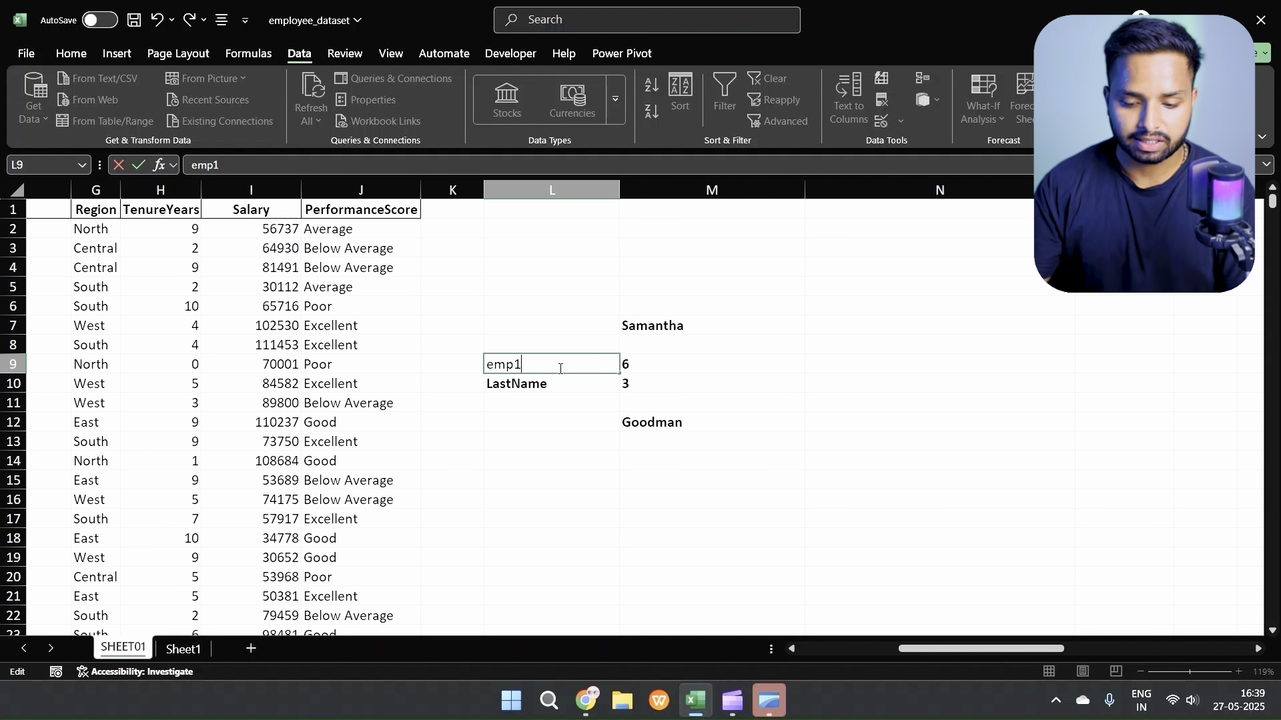
pyautogui.write('111')
pyautogui.press('BackSpace')
pyautogui.write('2')
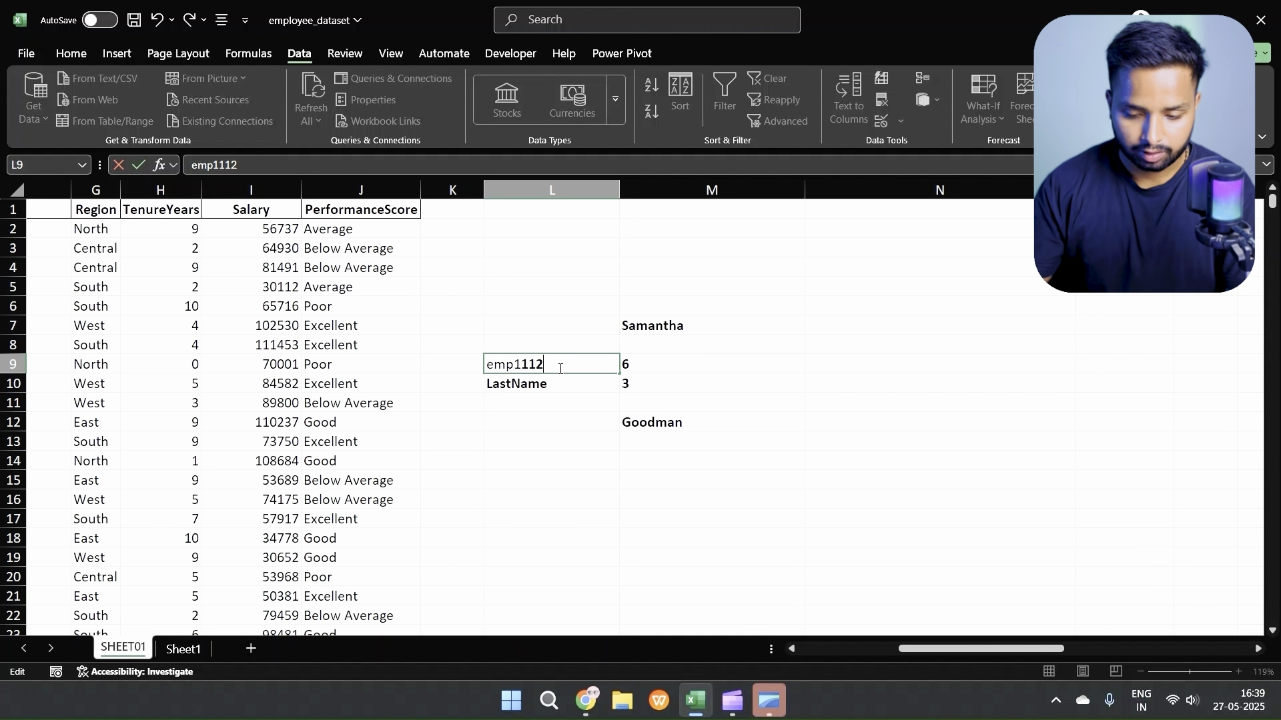
pyautogui.press('Return')
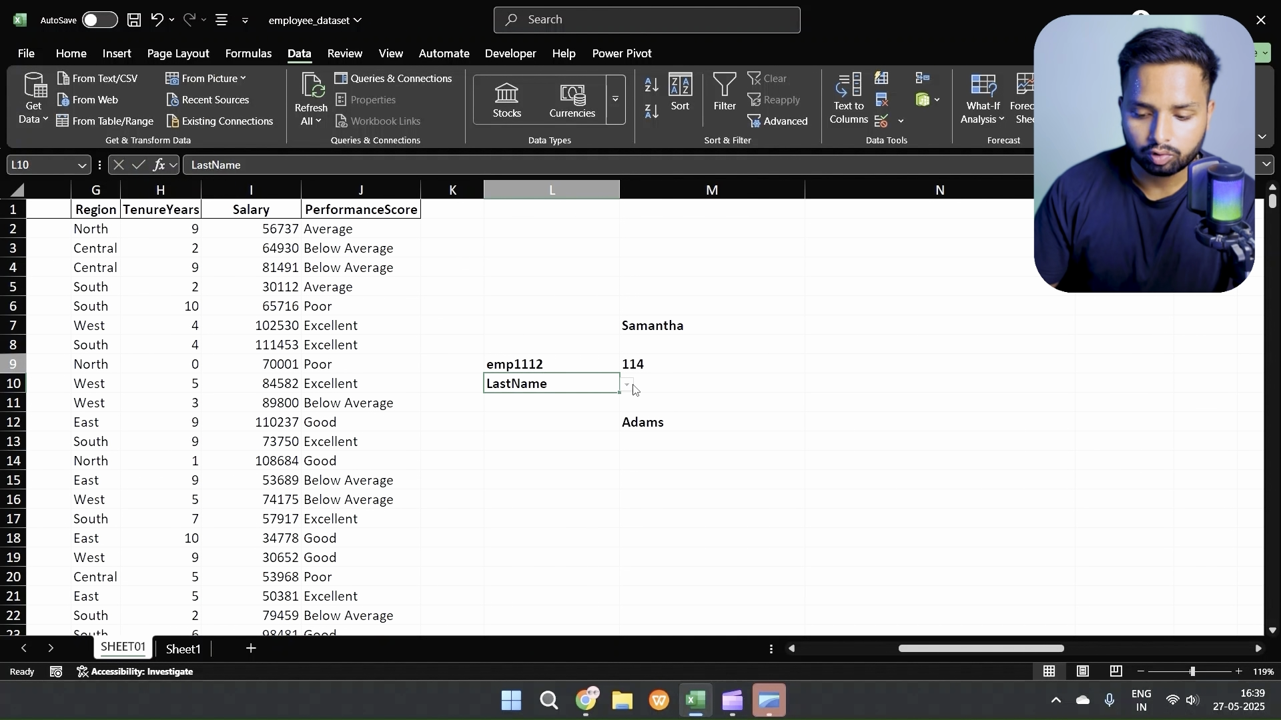
# Step: Switch the L10 header to JoinDate and then to Region, and check the lookup result in M12
pyautogui.click(630, 387)
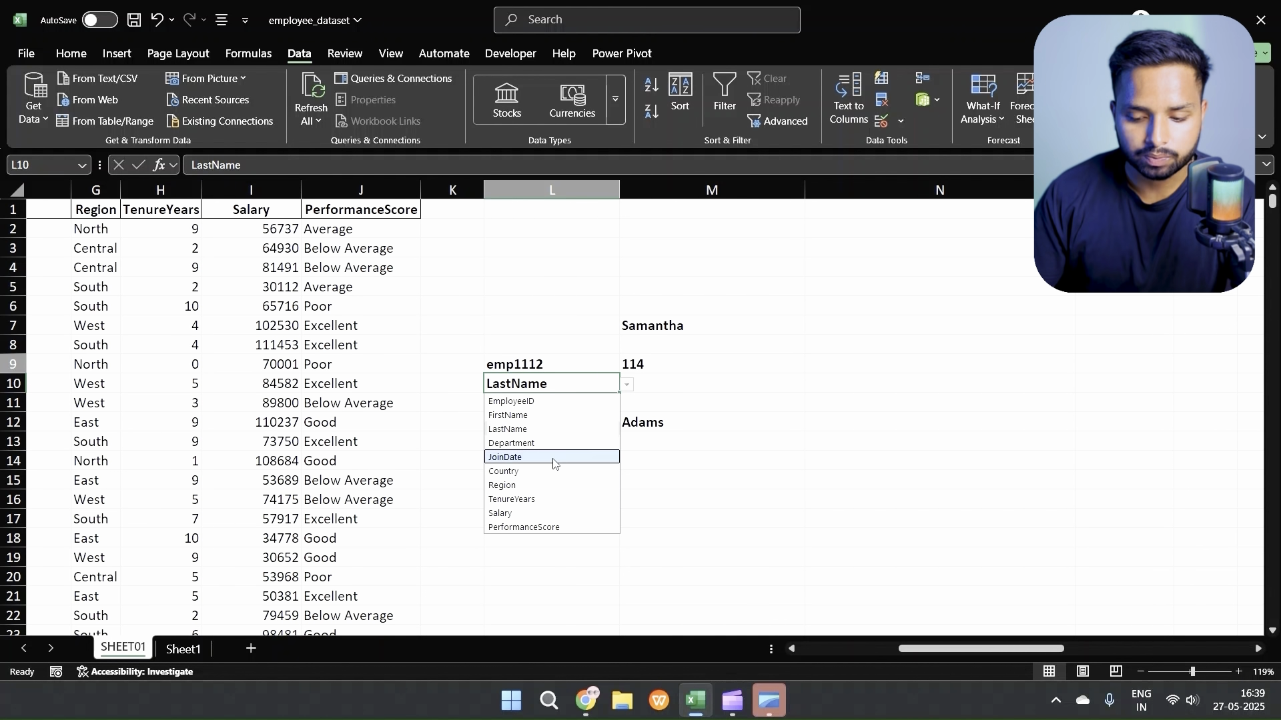
pyautogui.click(553, 459)
pyautogui.click(631, 387)
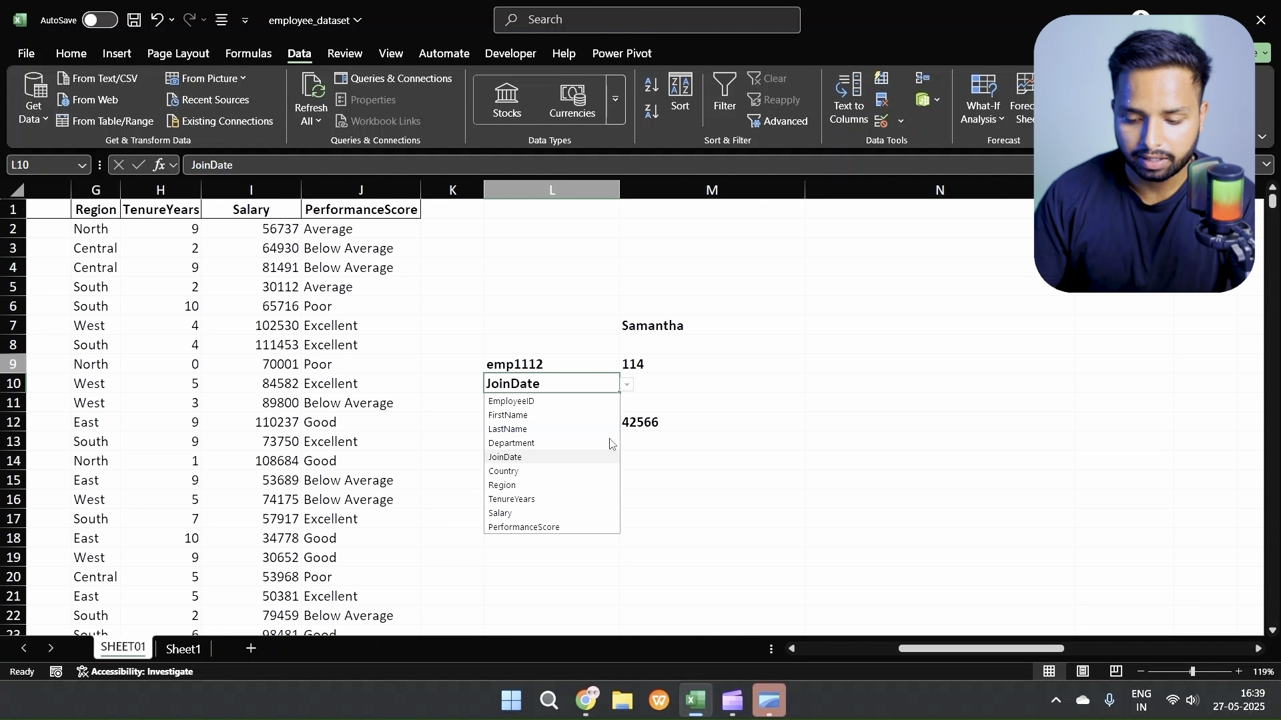
pyautogui.click(583, 486)
pyautogui.click(669, 427)
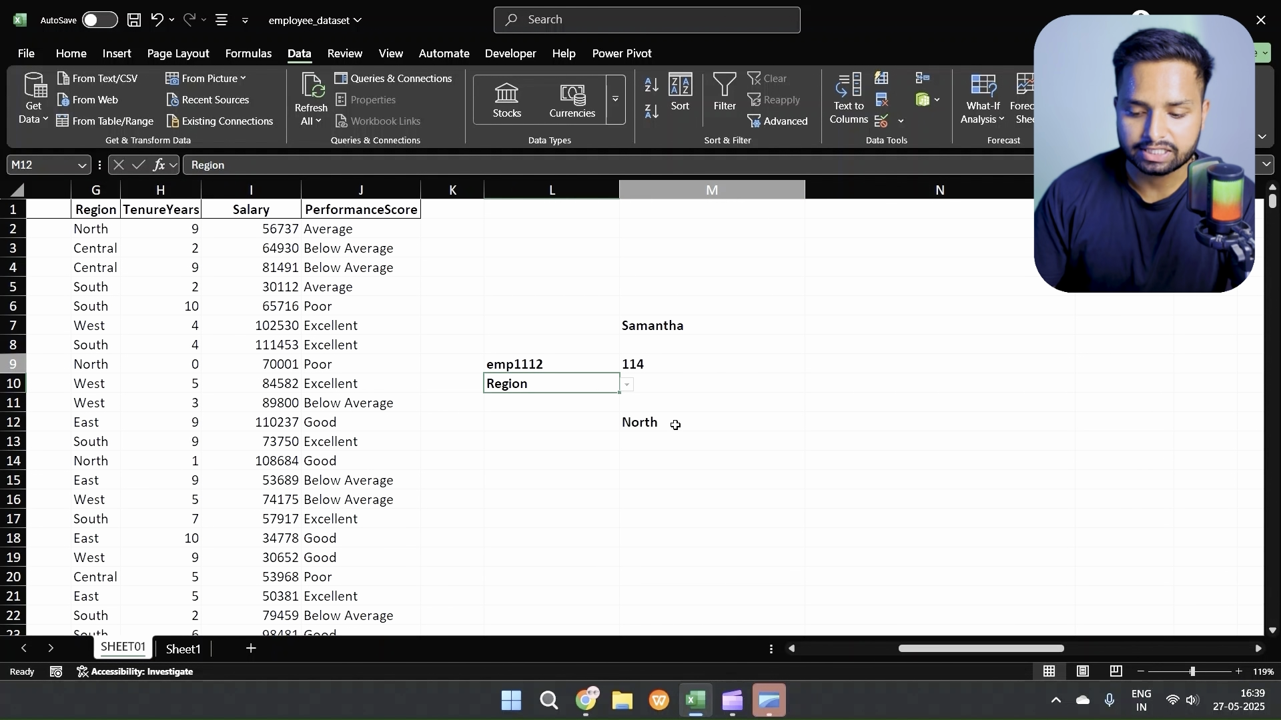